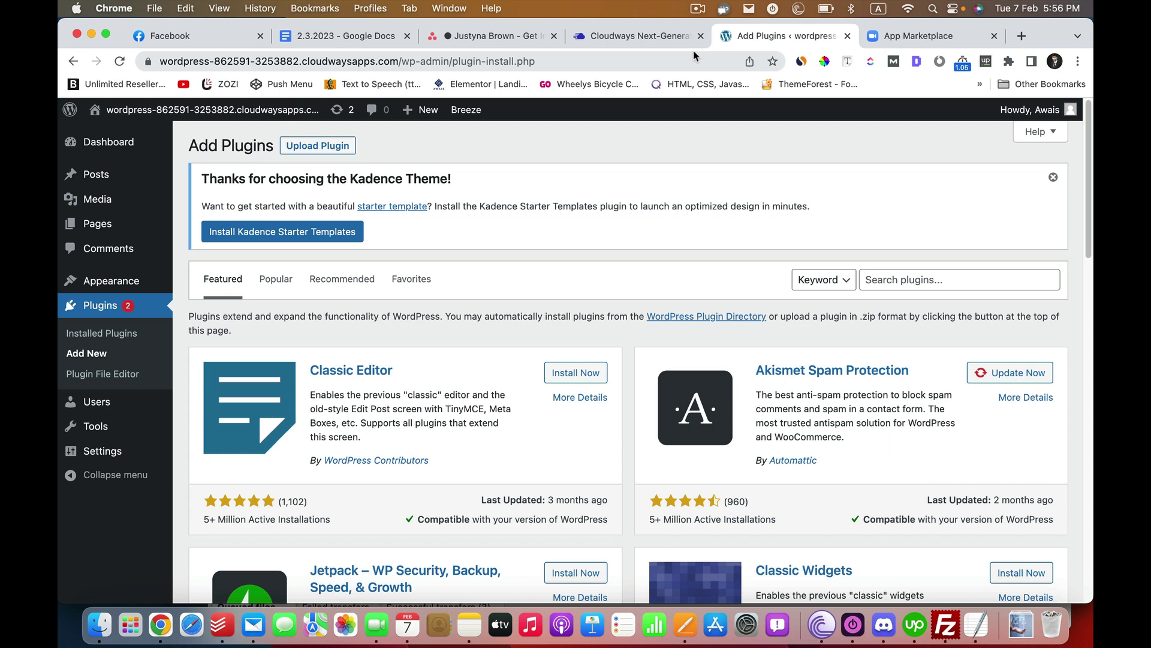
- Search the plugin directory for 'Zoom', then install and activate Video Conferencing with Zoom
click(911, 273)
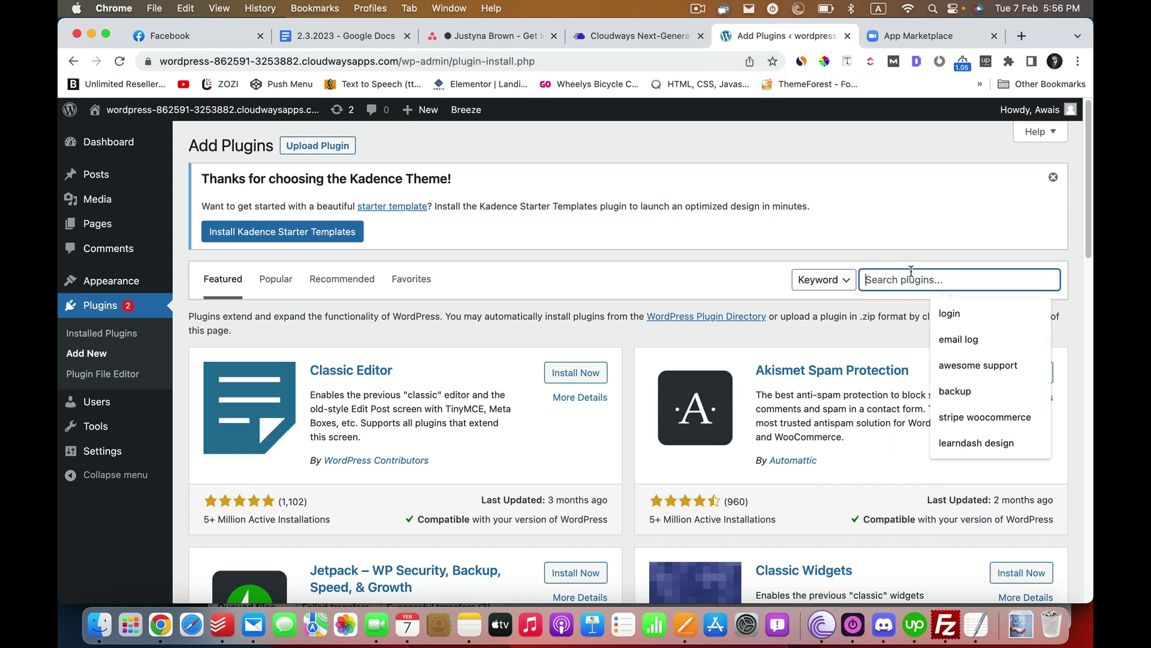
text(Zoom)
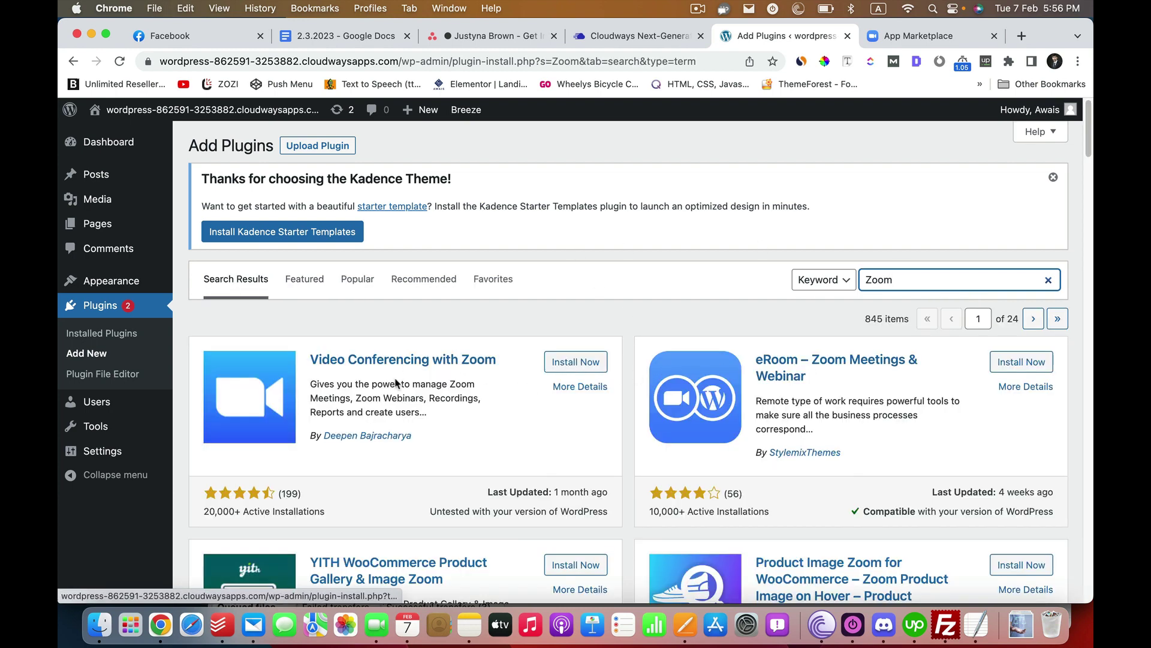
click(582, 362)
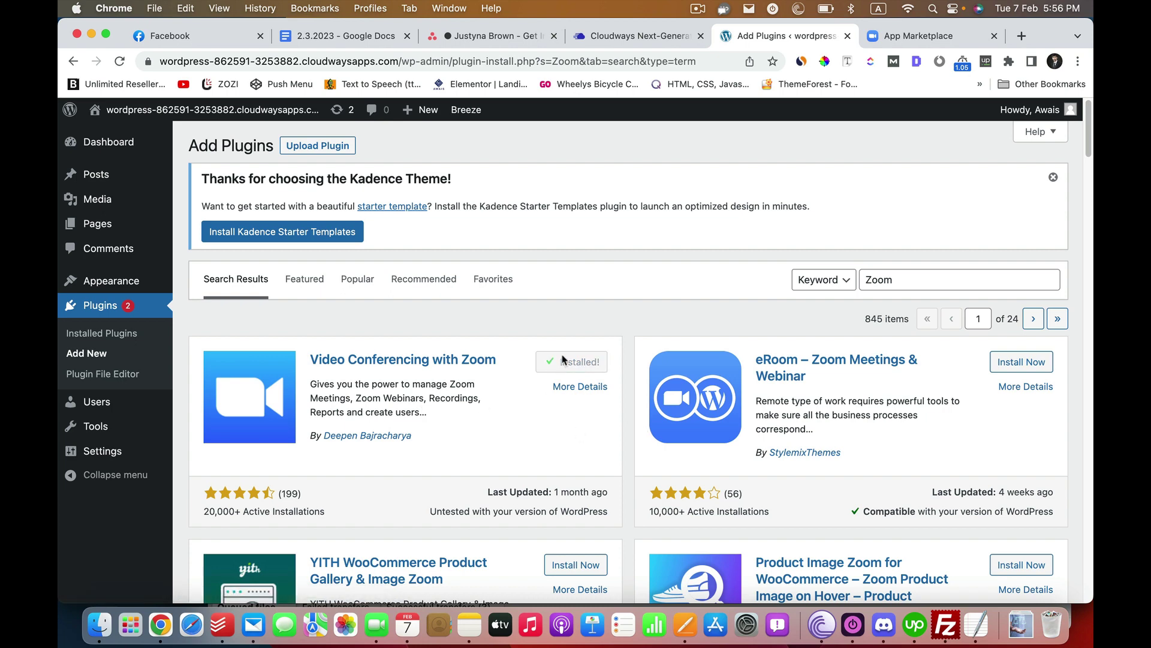
click(577, 363)
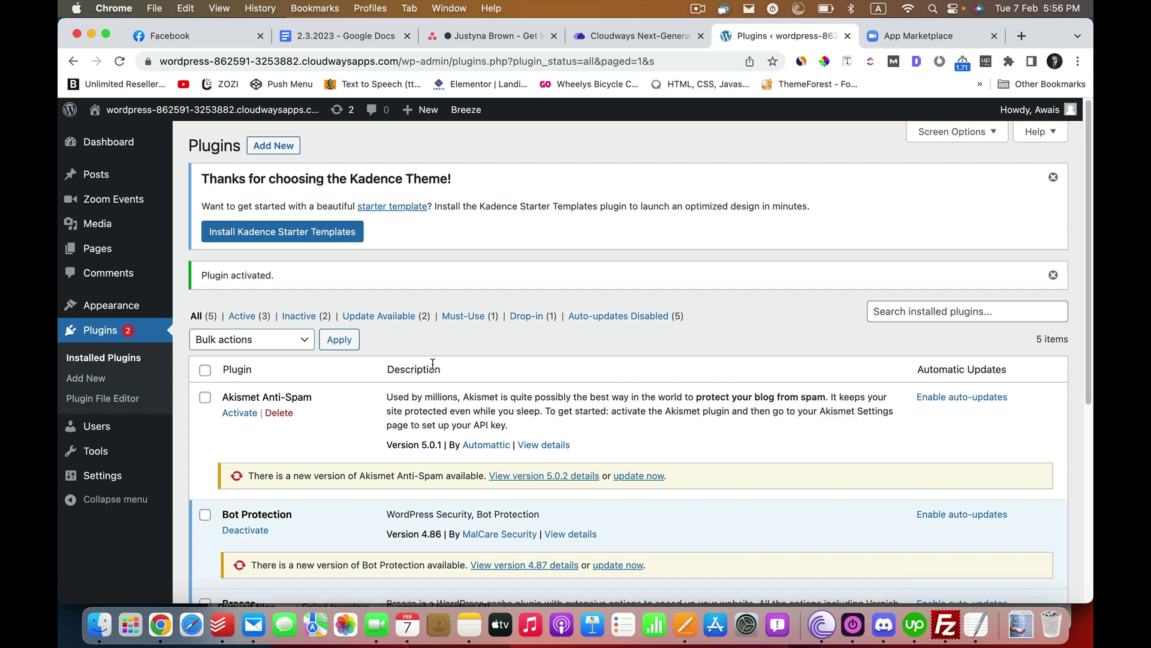
scroll(246, 342, down, 5)
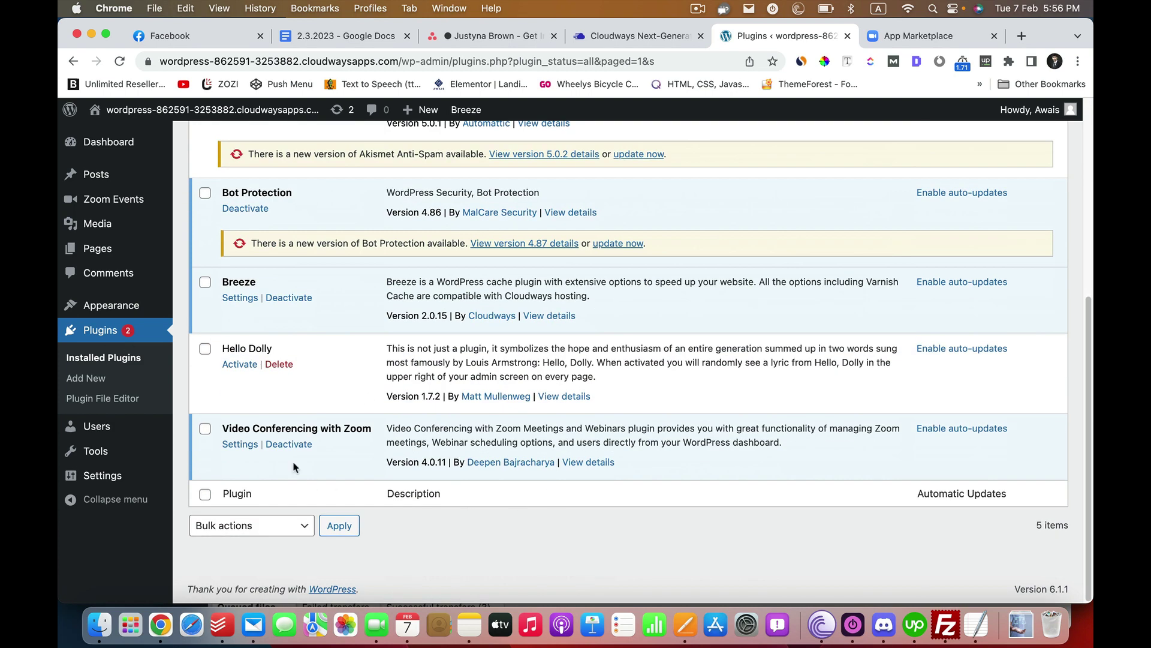
- Open the Zoom plugin's Settings and review the empty OAuth and SDK fields on the Connect tab
click(240, 444)
scroll(490, 429, down, 3)
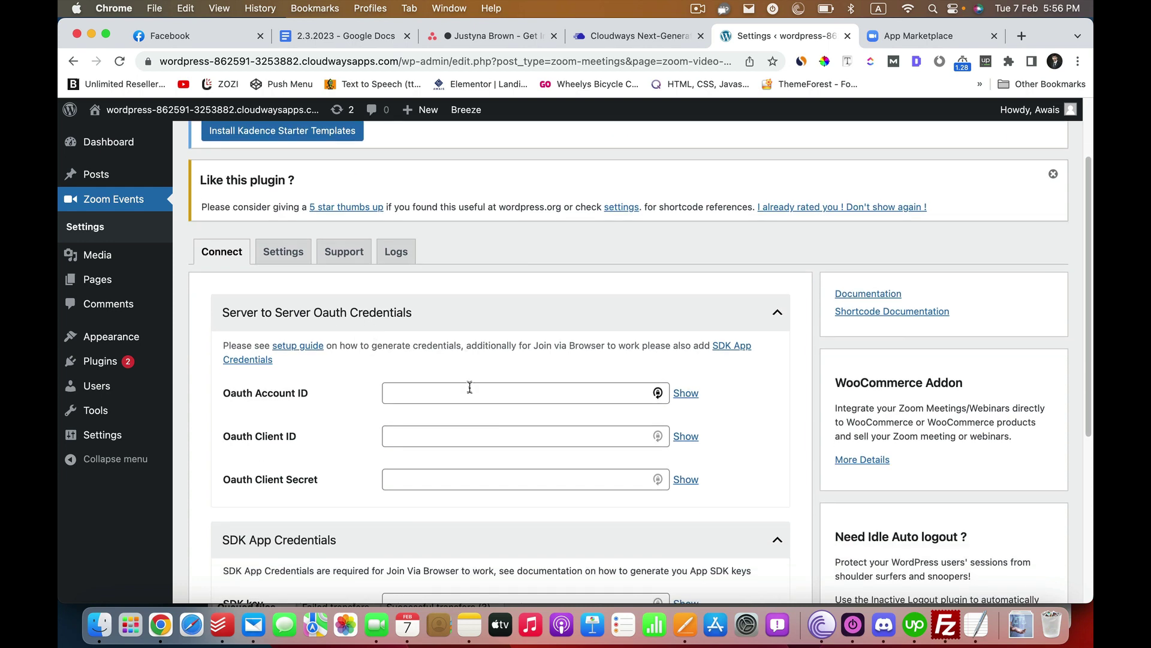
scroll(468, 388, down, 6)
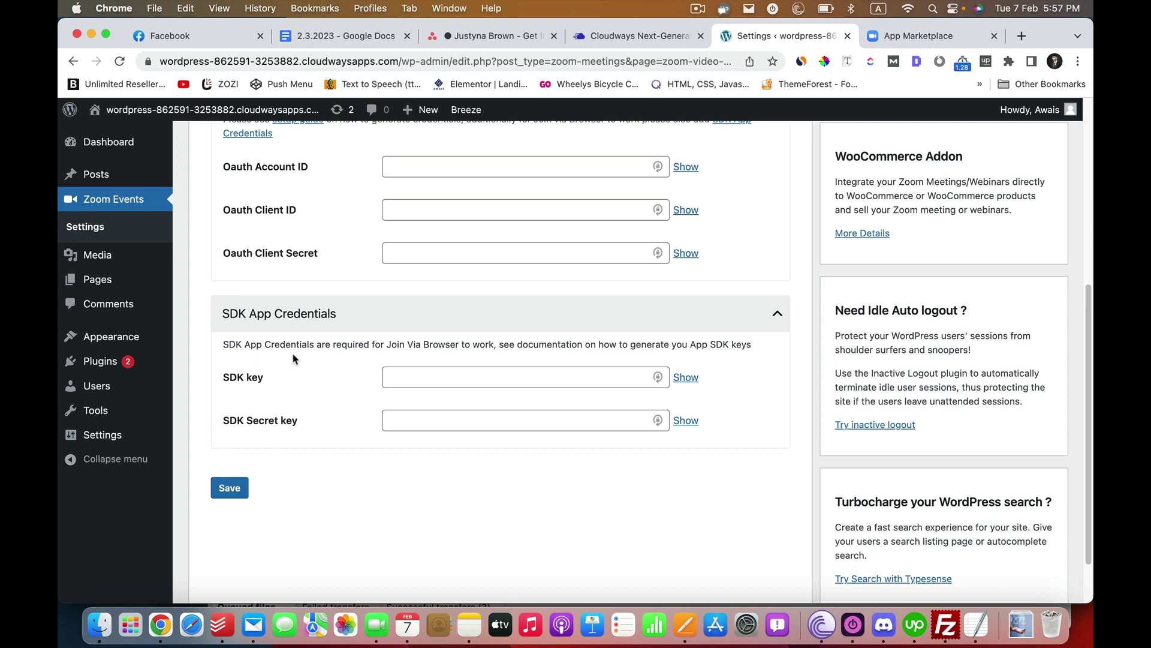
scroll(320, 338, up, 3)
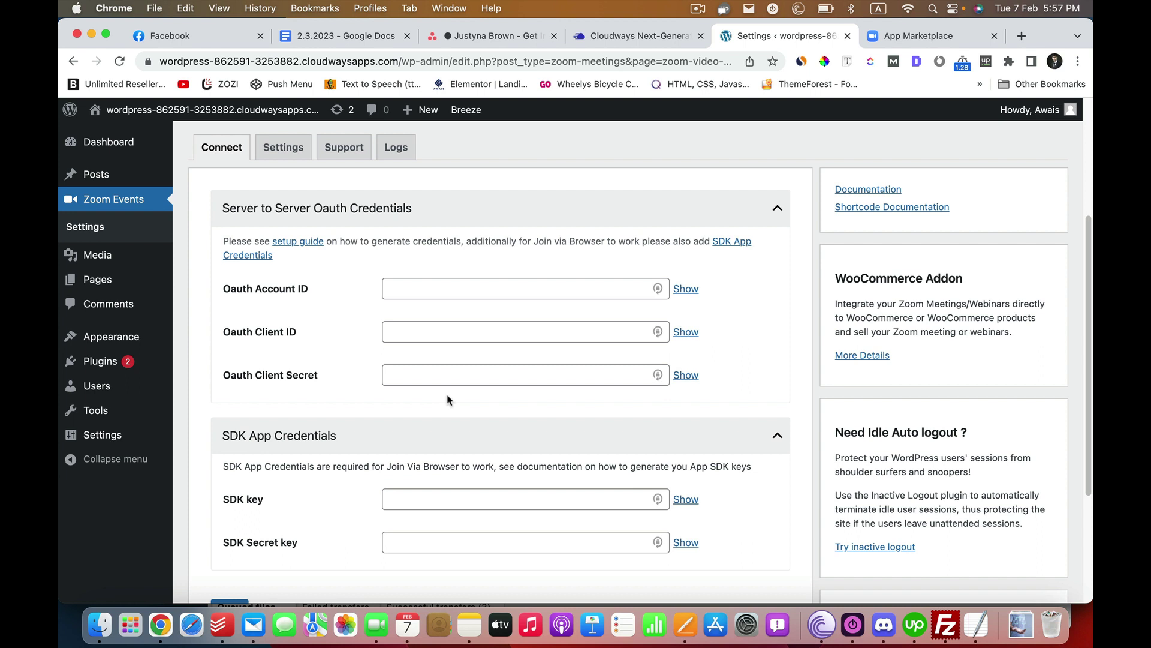
scroll(463, 399, down, 1)
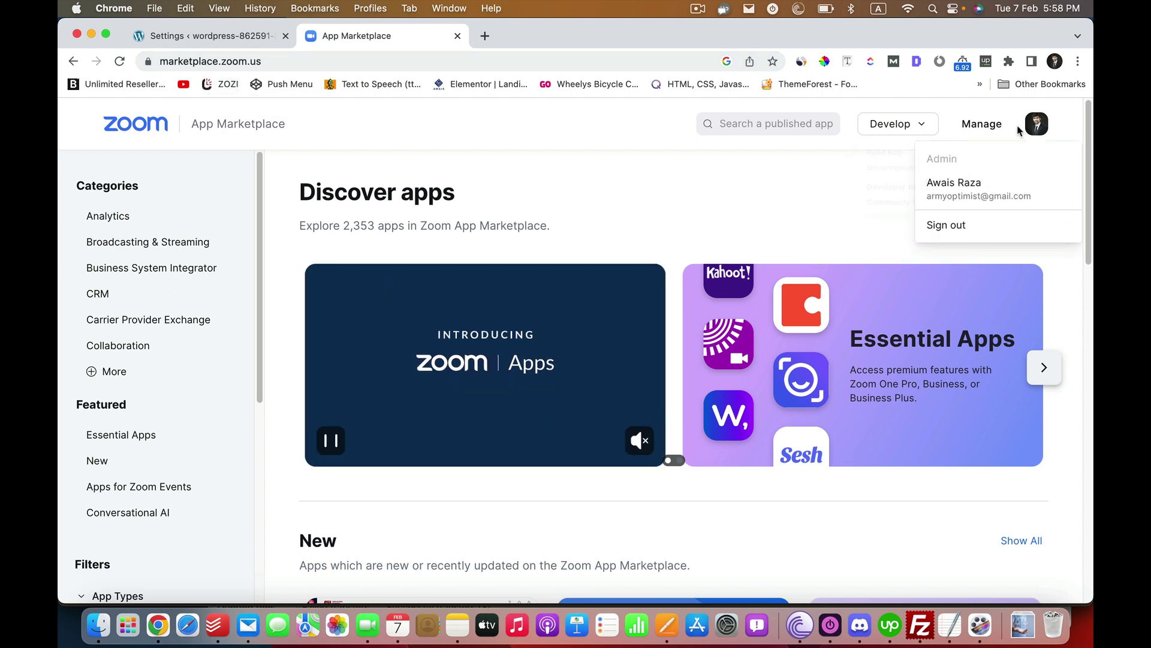
- Bring up the Develop menu options in Zoom App Marketplace
mouse_move(1037, 131)
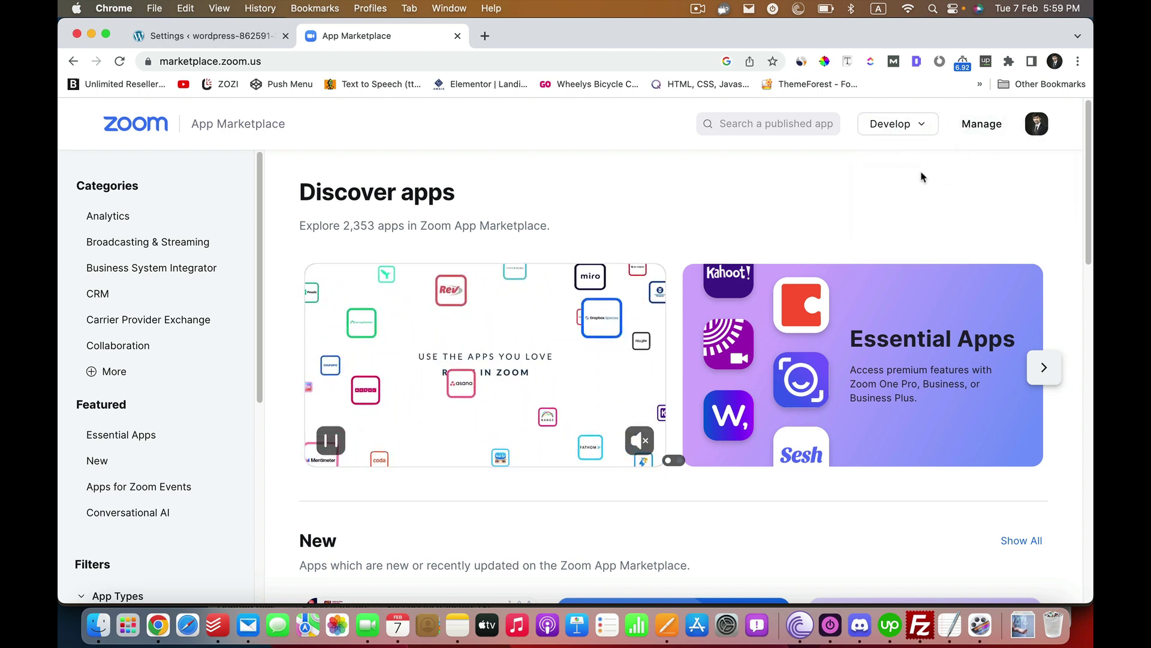
mouse_move(916, 131)
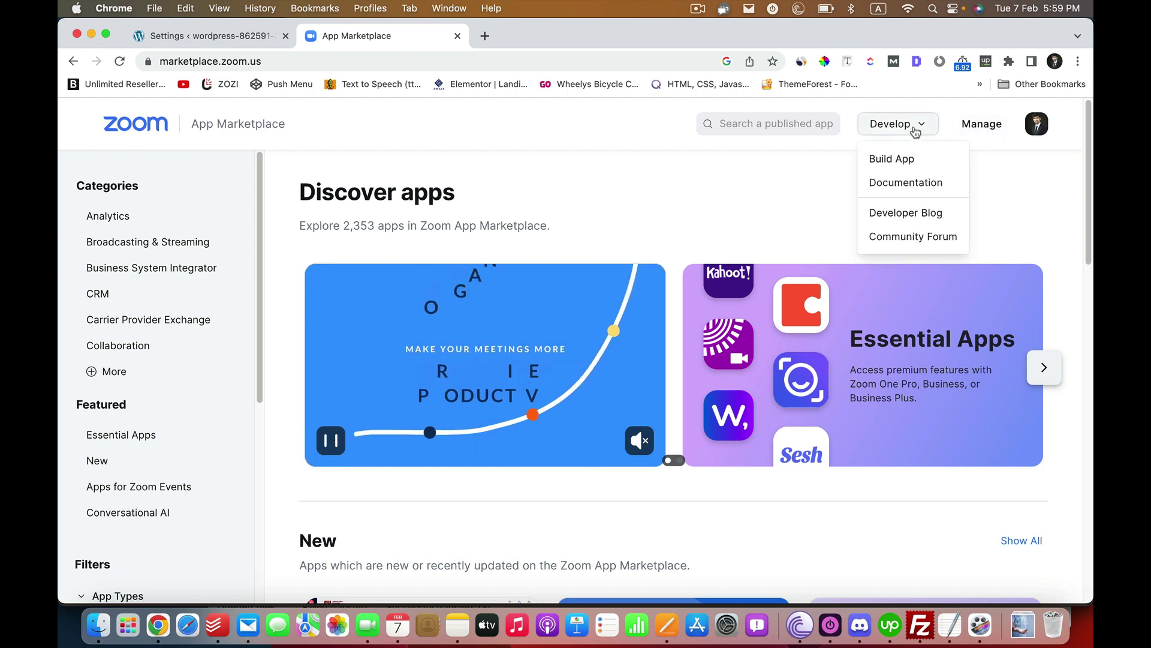
- Build a new Server-to-Server OAuth app named 'WordPress Zoom'
click(884, 161)
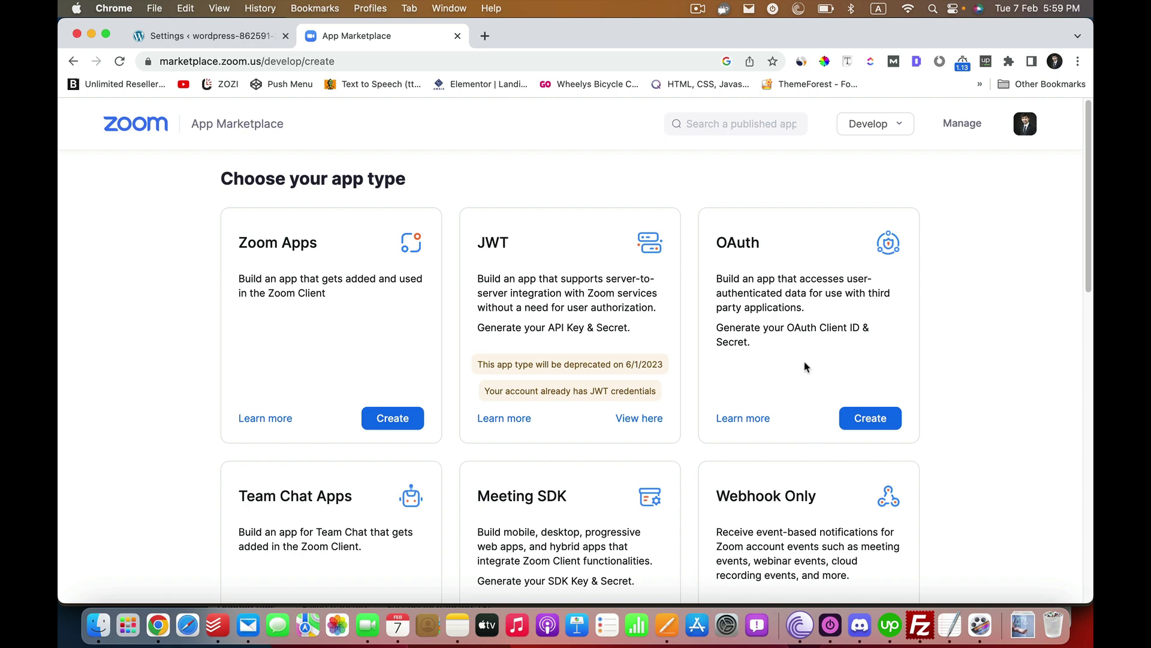
scroll(806, 363, down, 5)
scroll(810, 360, up, 5)
scroll(784, 361, down, 8)
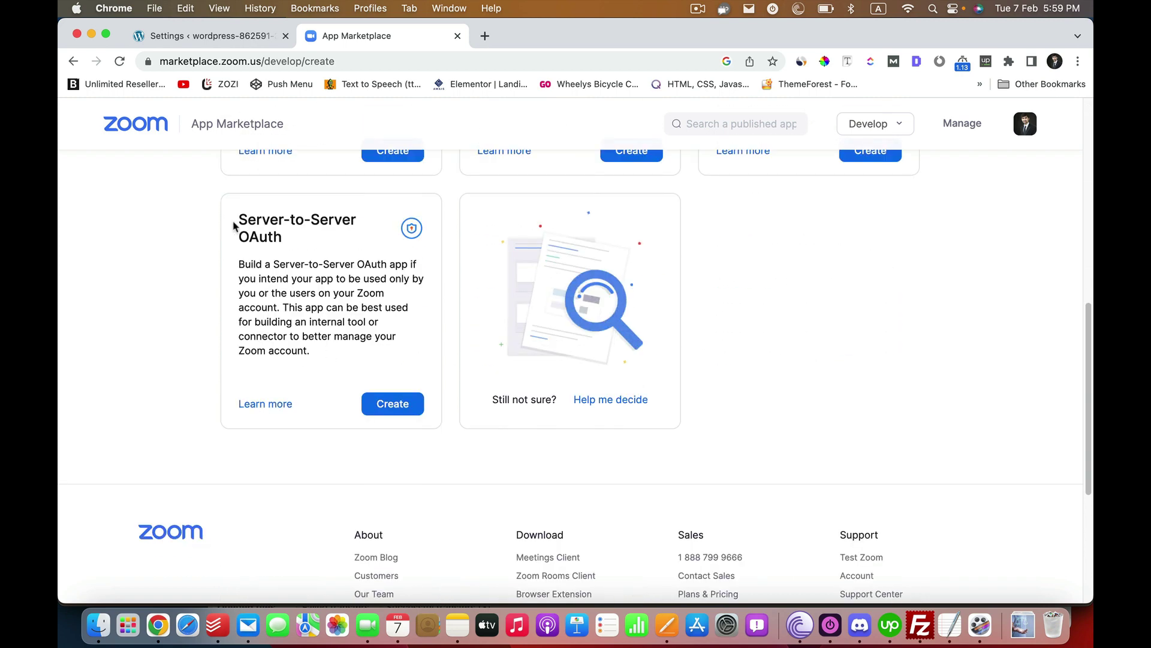
click(391, 403)
click(537, 289)
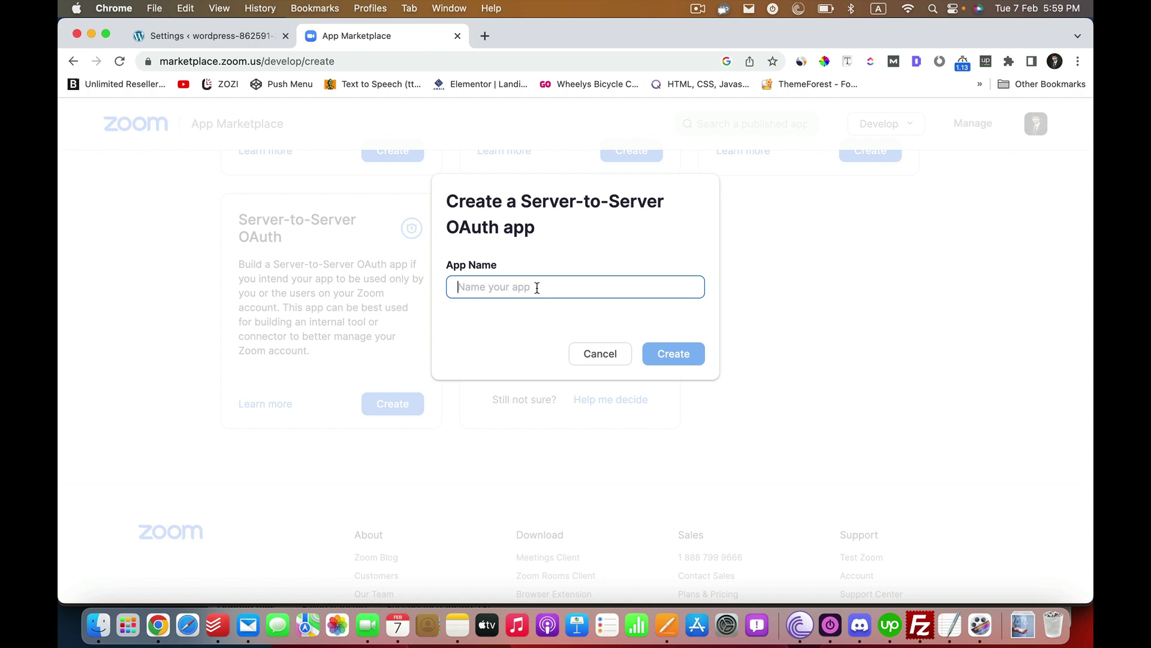
text(WordPre)
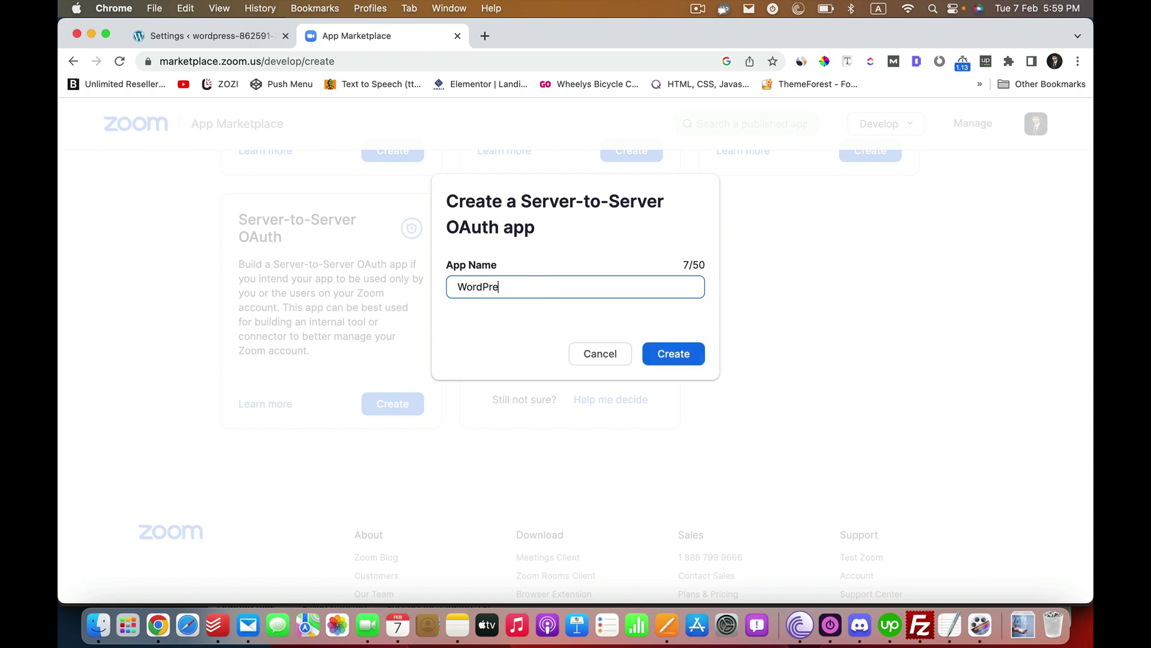
text(ss Zoom)
click(673, 359)
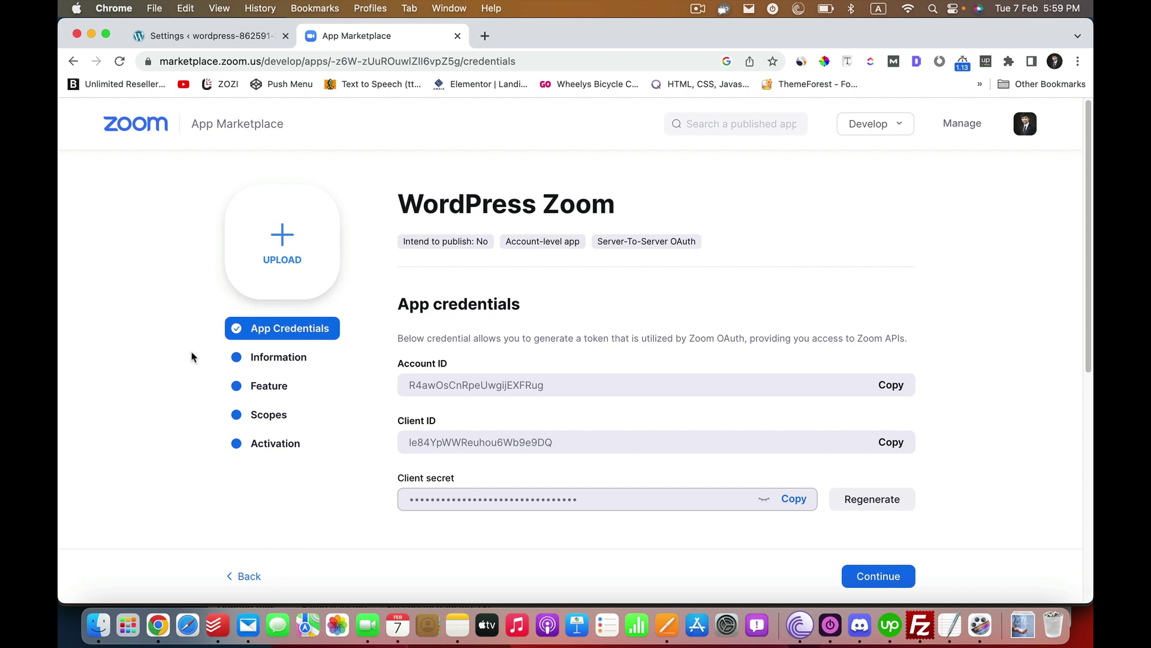
- Enter the short description 'I am using the Zoom plugin' and the company name
click(290, 359)
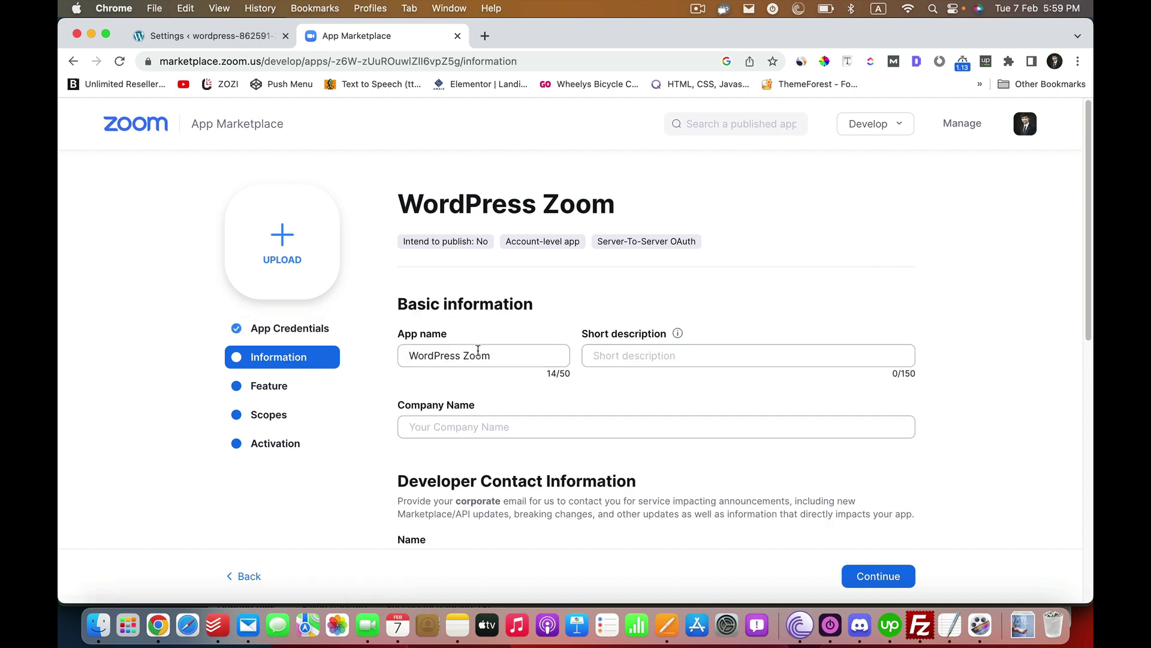
click(647, 346)
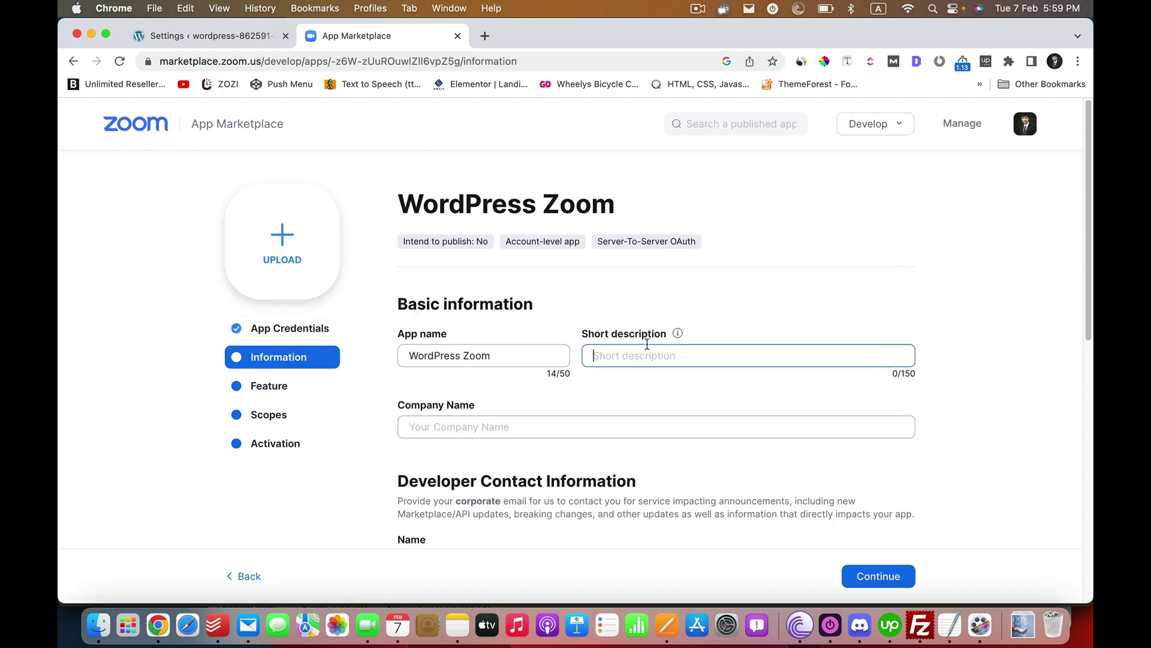
scroll(647, 344, down, 4)
scroll(647, 344, up, 1)
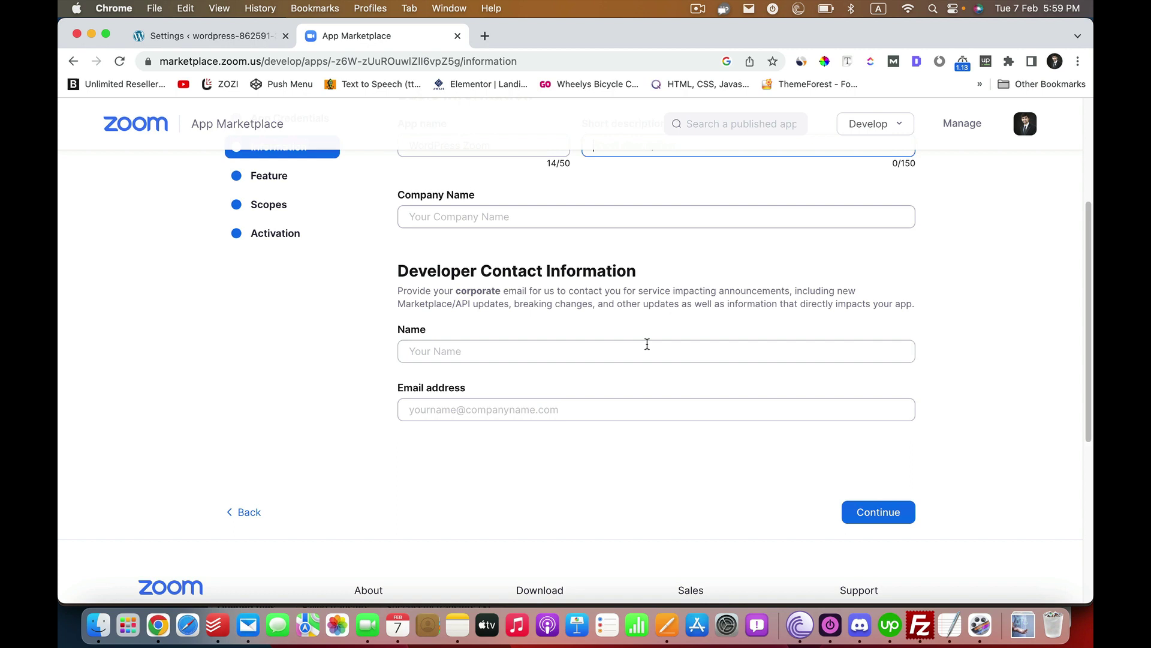
scroll(647, 347, up, 1)
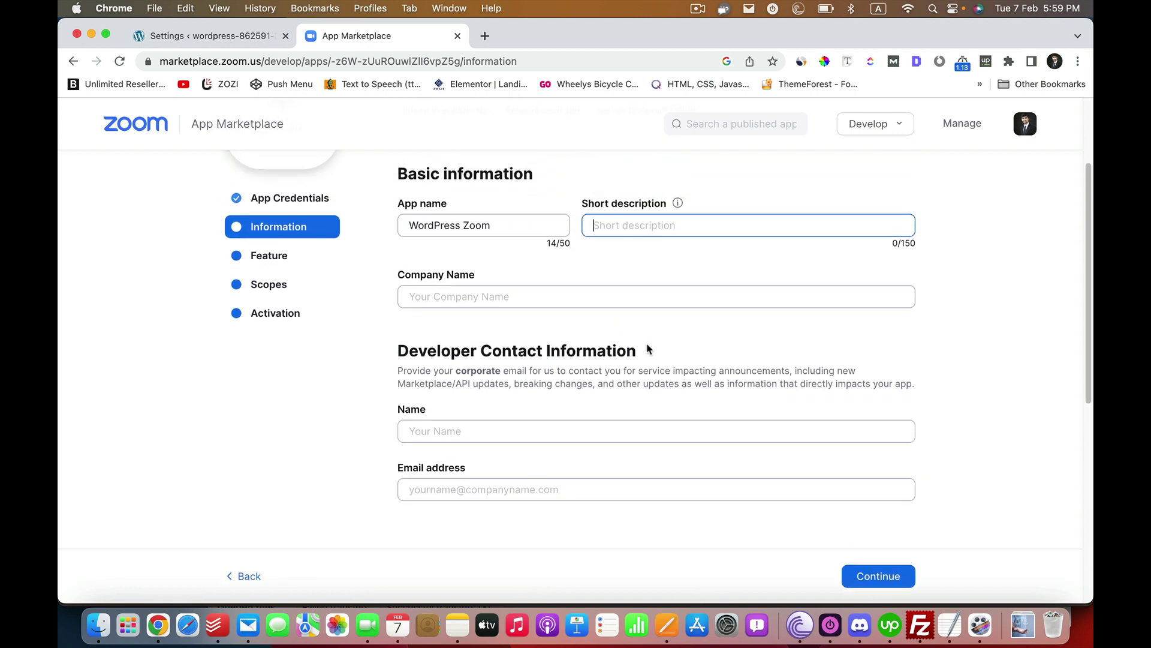
key(XF86AudioLowerVolume)
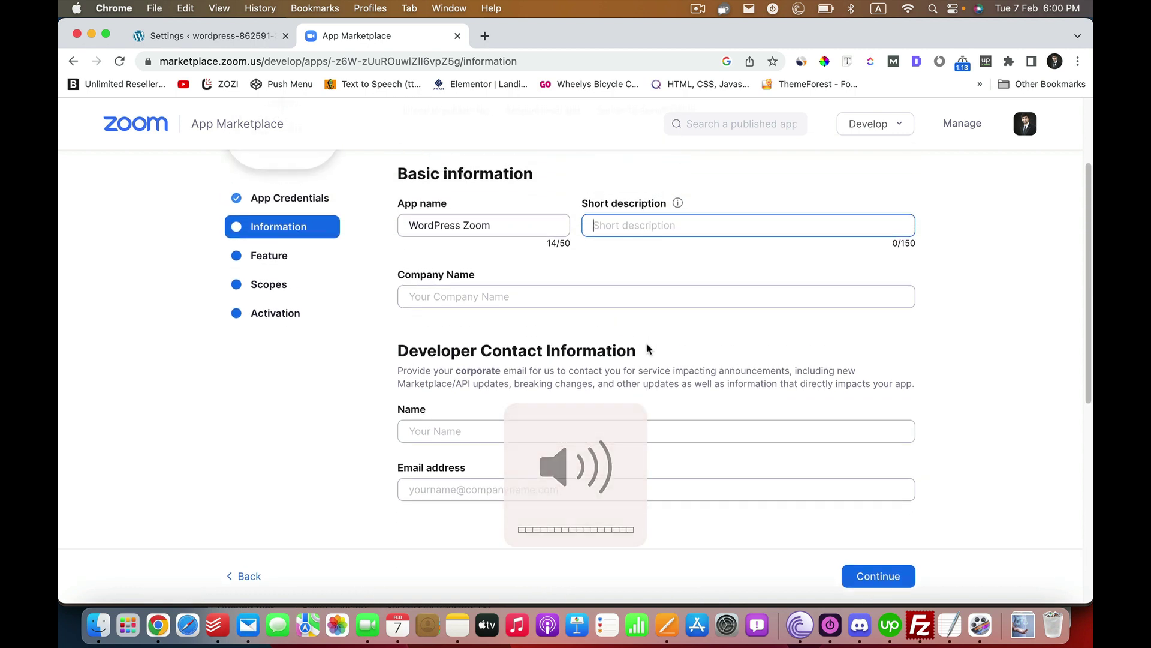
text(I am)
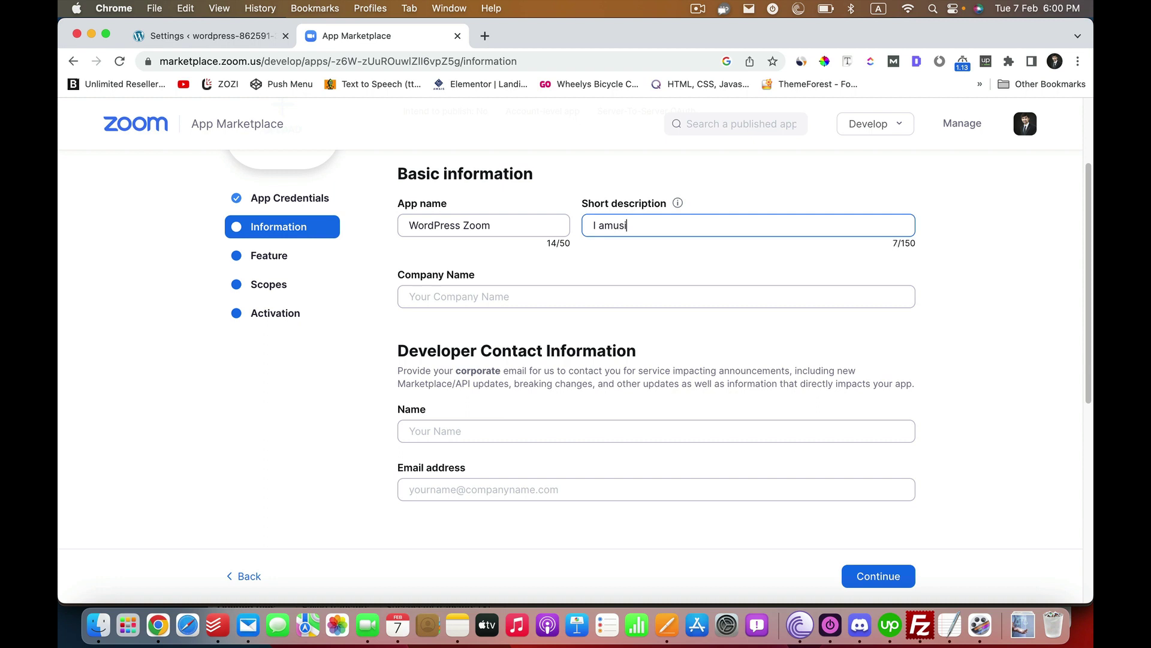
text( using the Zoom plugin)
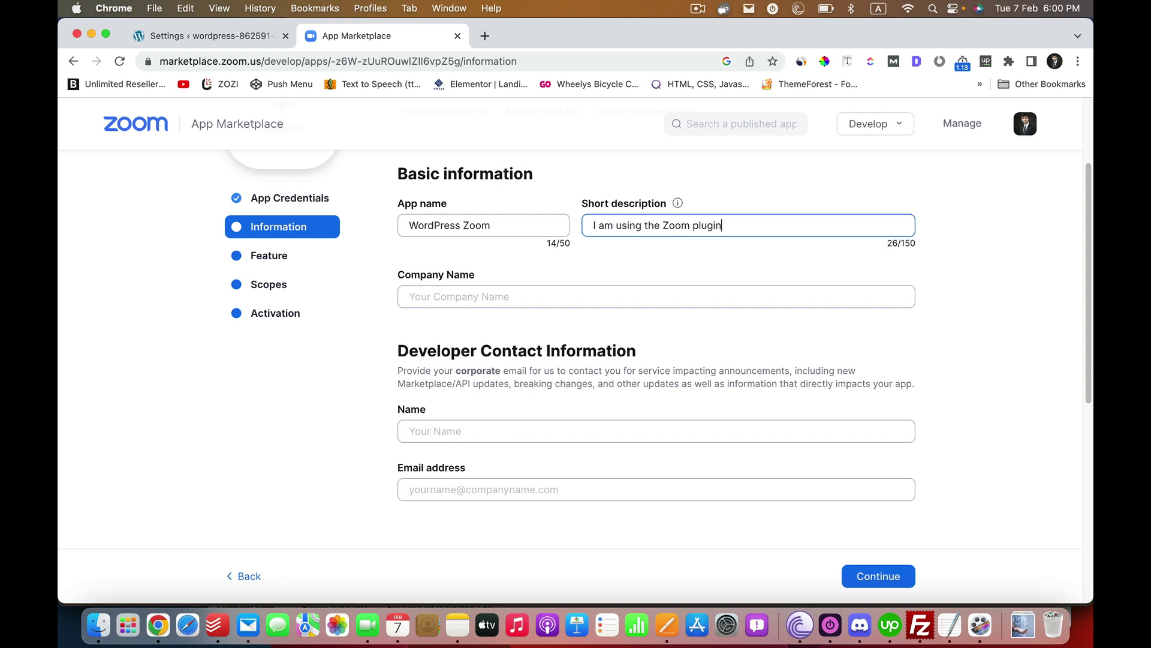
key(Tab)
text(A)
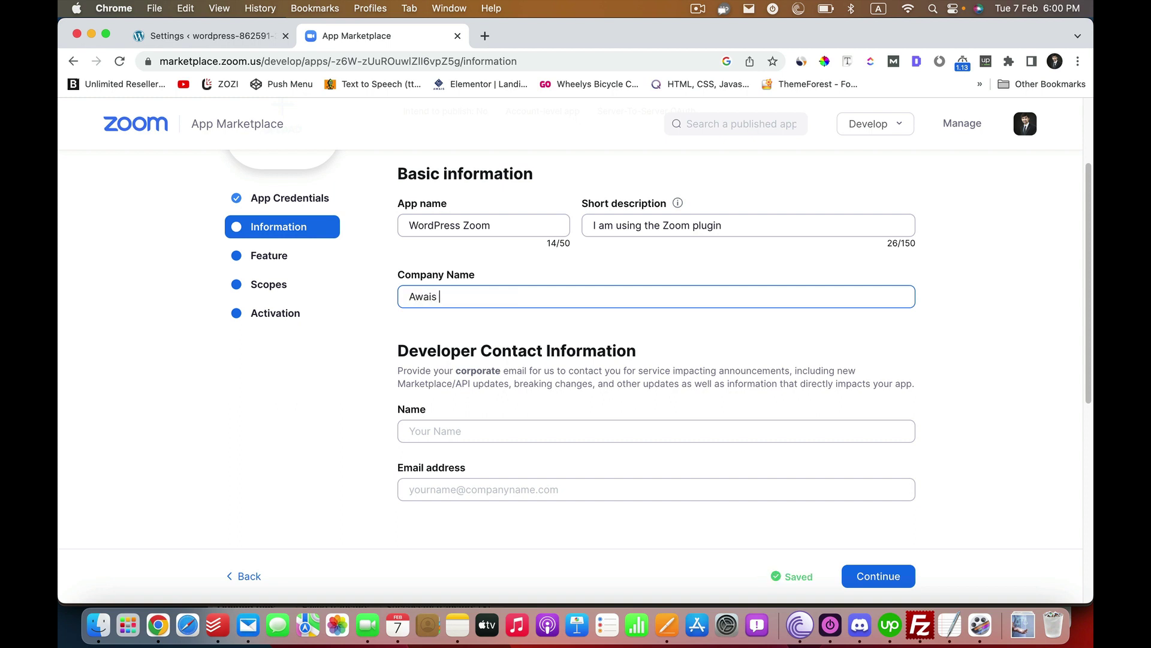
text(wais Raza Company)
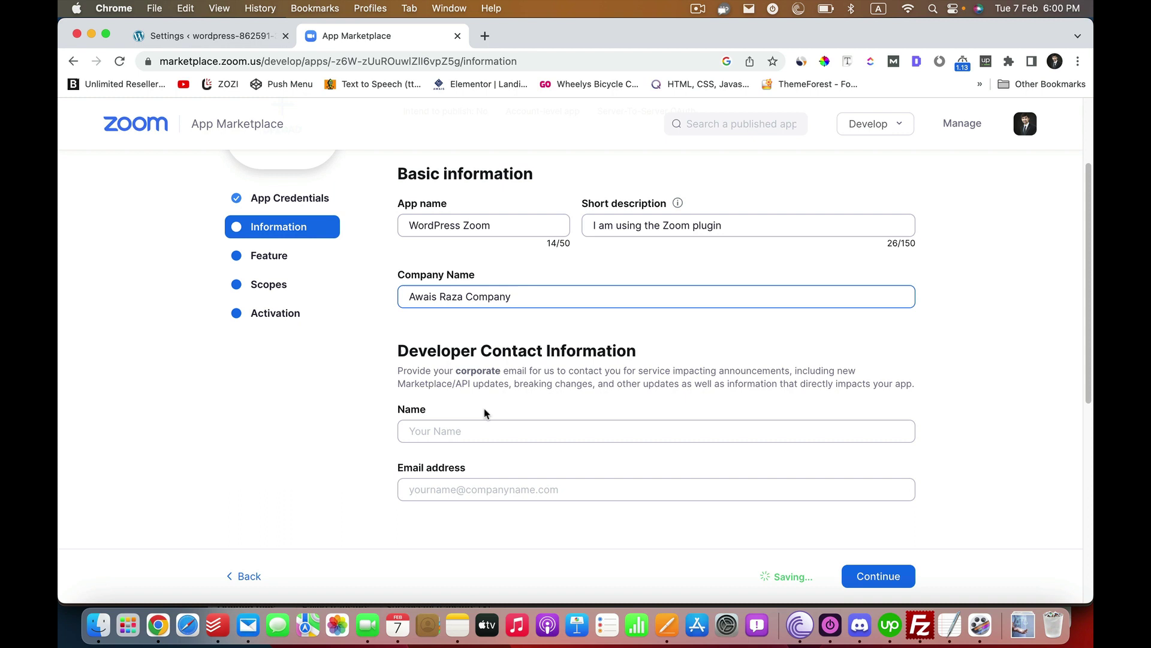
- Fill in the developer contact name and e-mail address, then continue to the Feature section
click(500, 428)
click(524, 228)
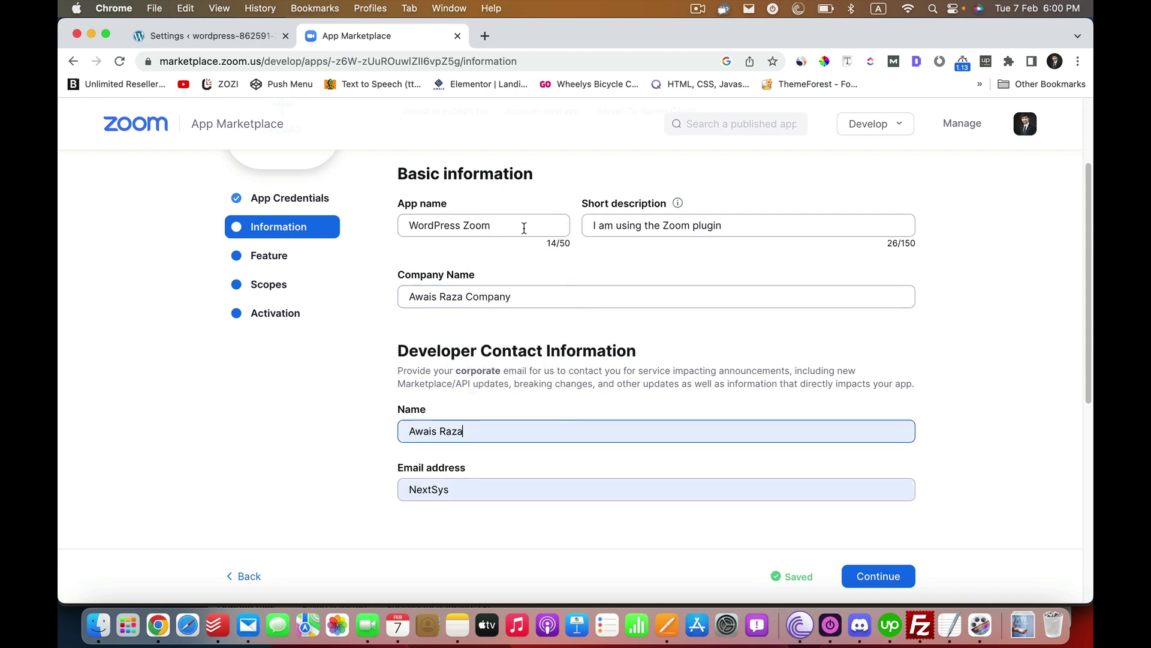
double_click(453, 479)
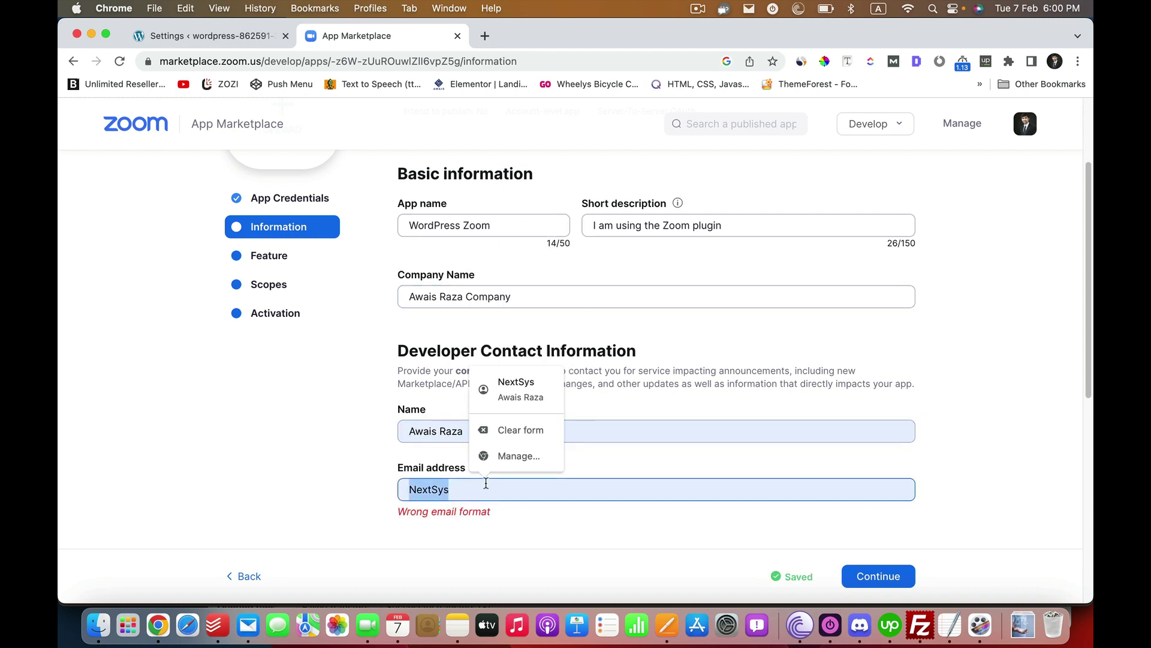
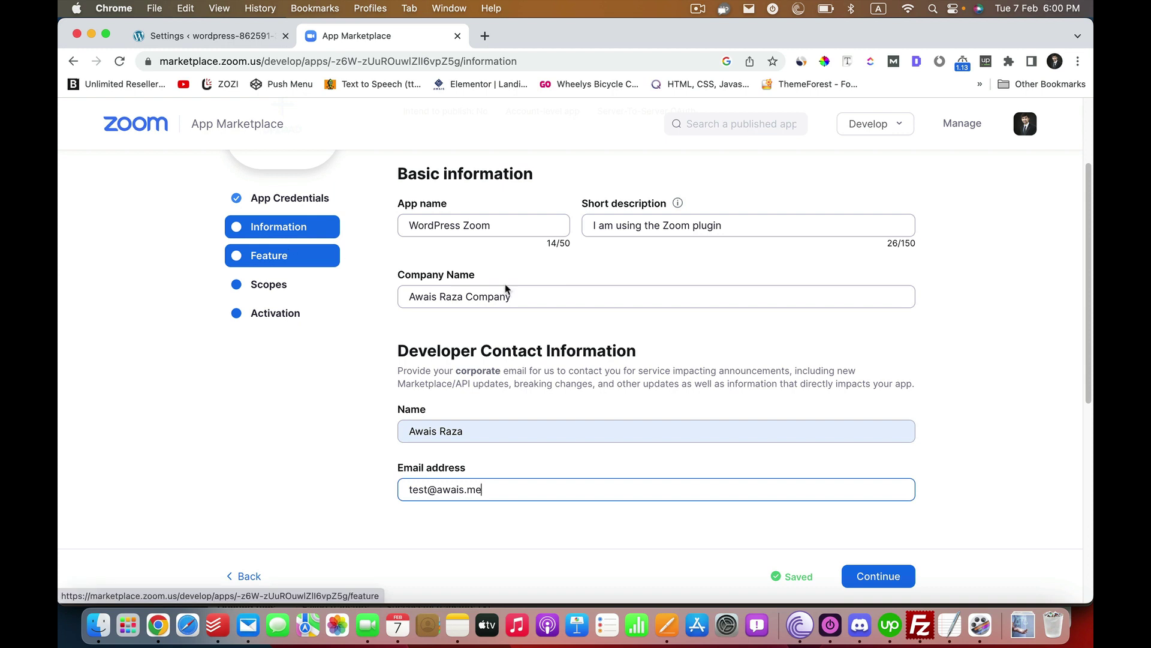
click(880, 577)
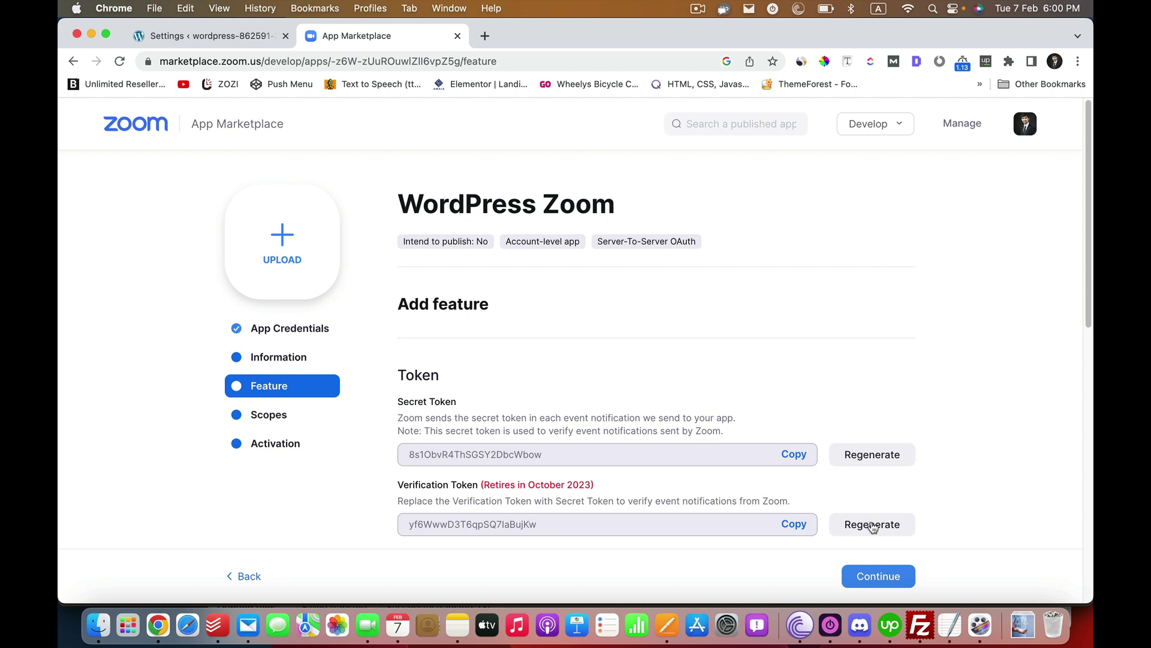
- Continue past the Feature page and open the Add scopes dialog
click(856, 578)
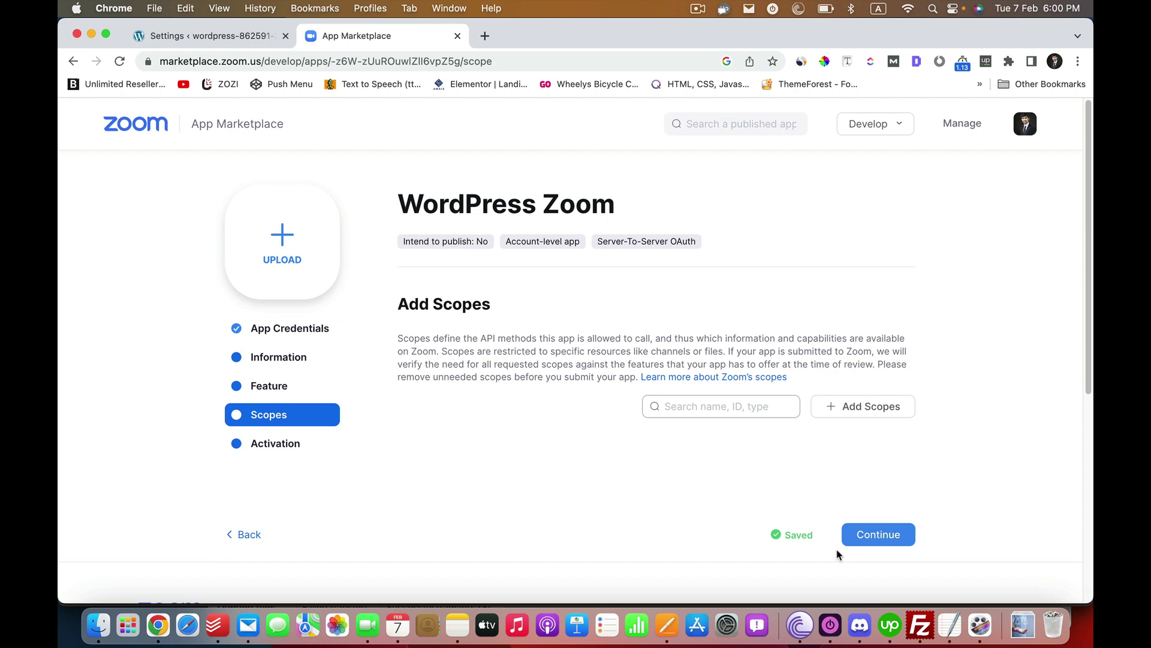
click(884, 419)
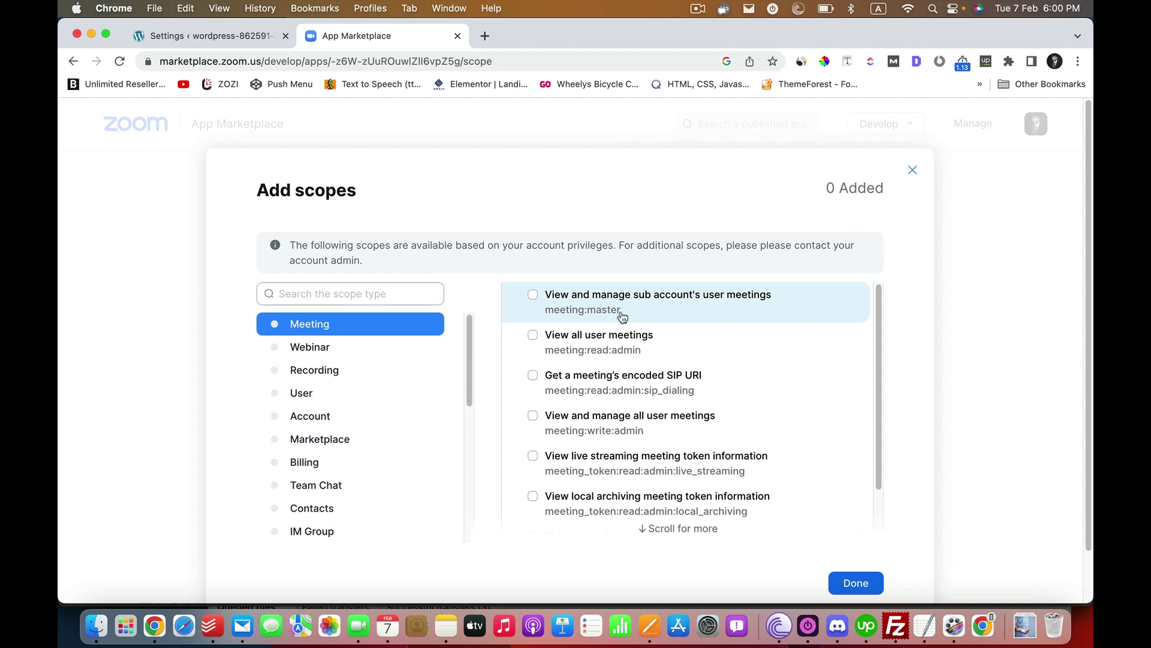
- Add the three meeting scopes plus the sub-account and all-user webinar scopes
click(532, 297)
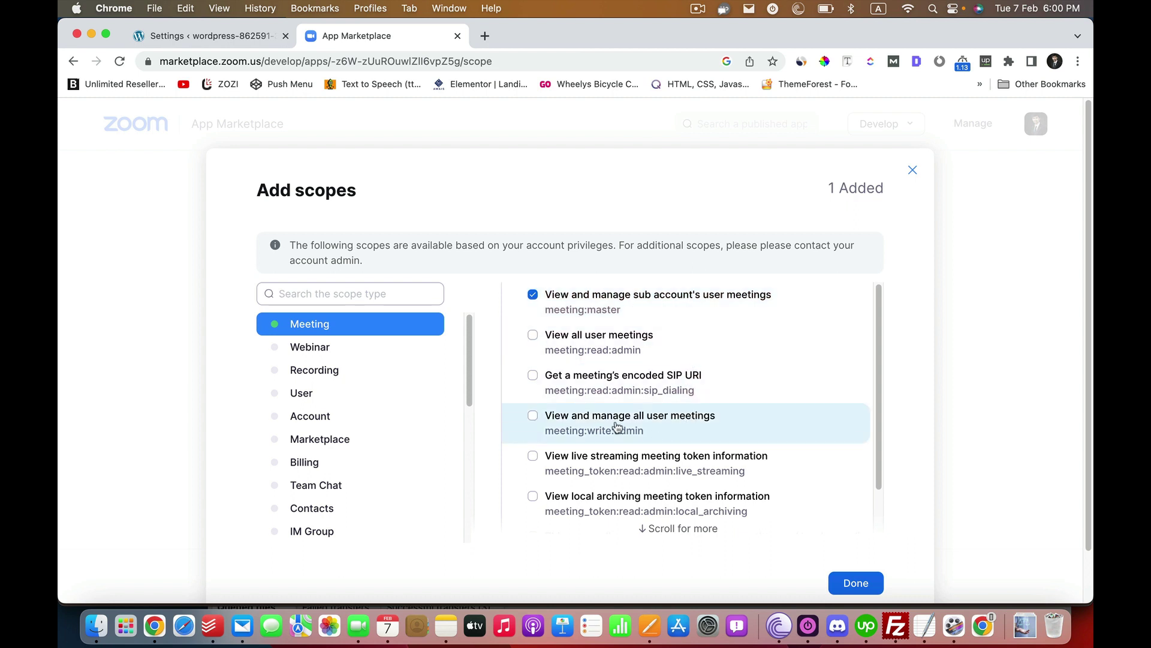
click(688, 430)
scroll(729, 407, down, 2)
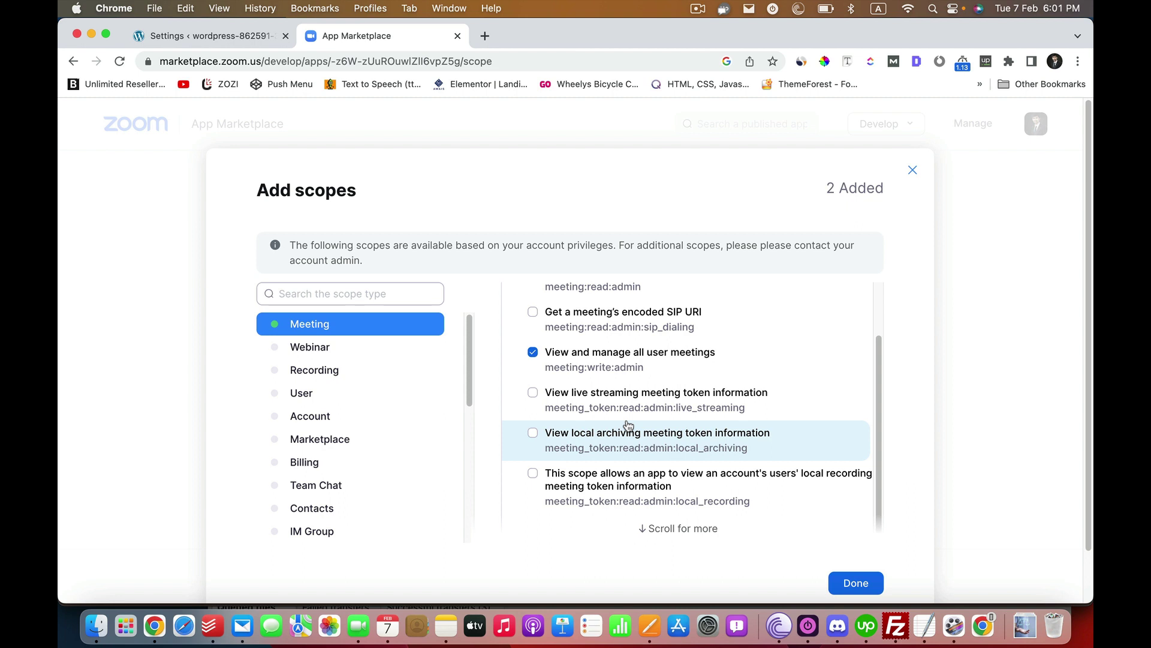
scroll(628, 425, up, 2)
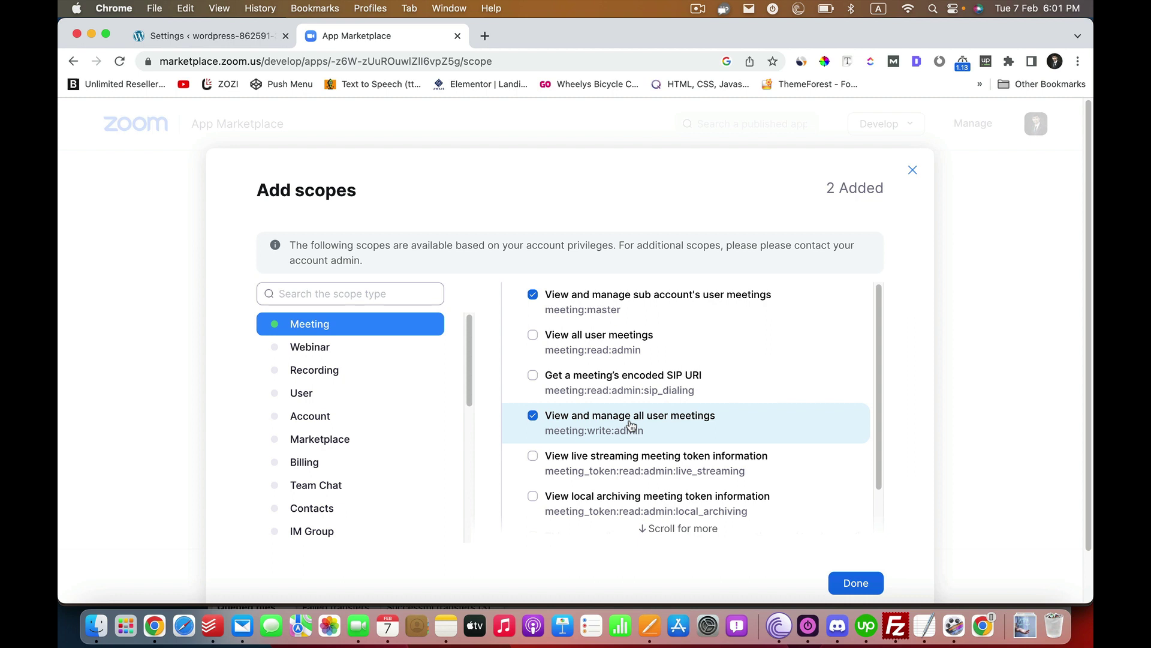
scroll(630, 432, down, 1)
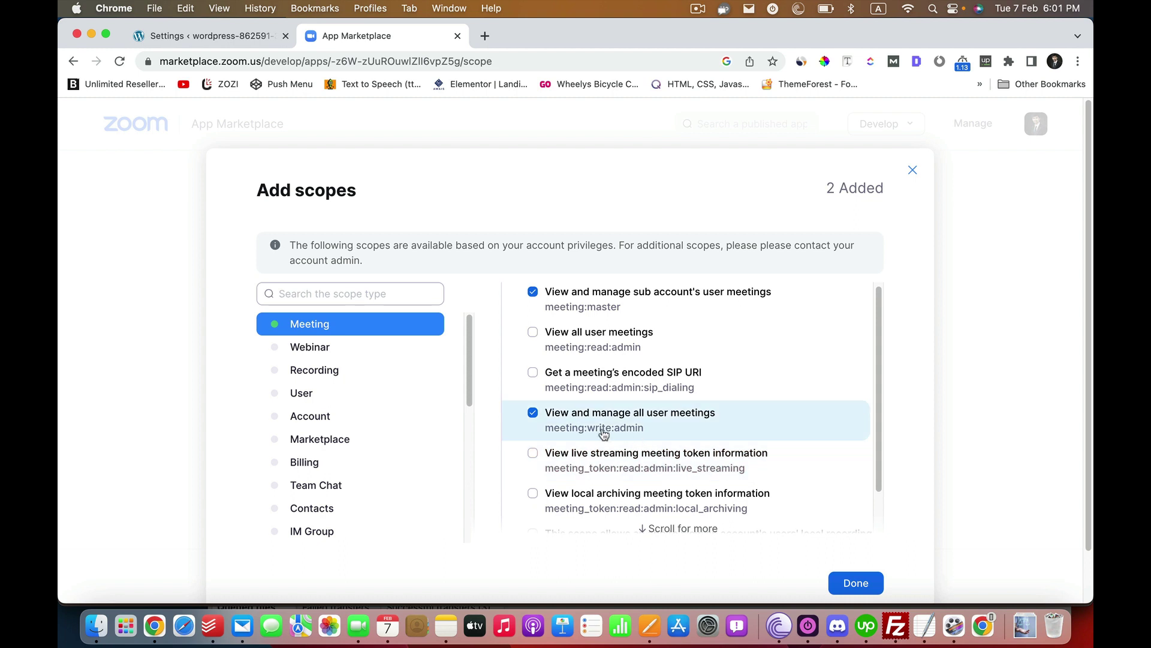
click(626, 345)
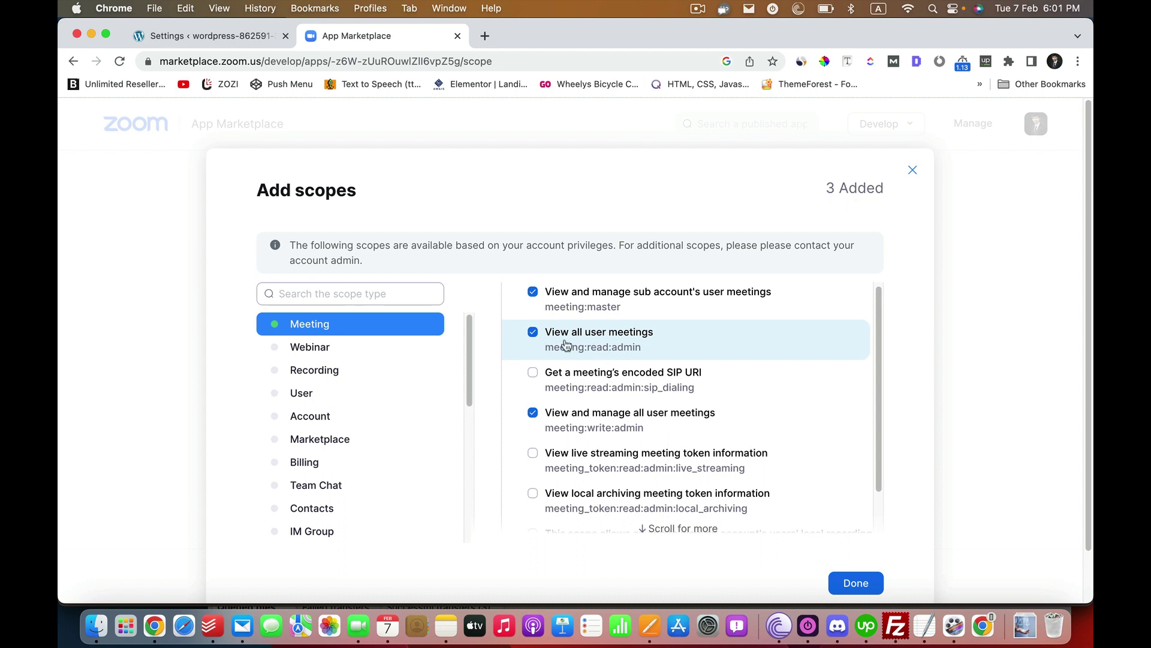
click(354, 355)
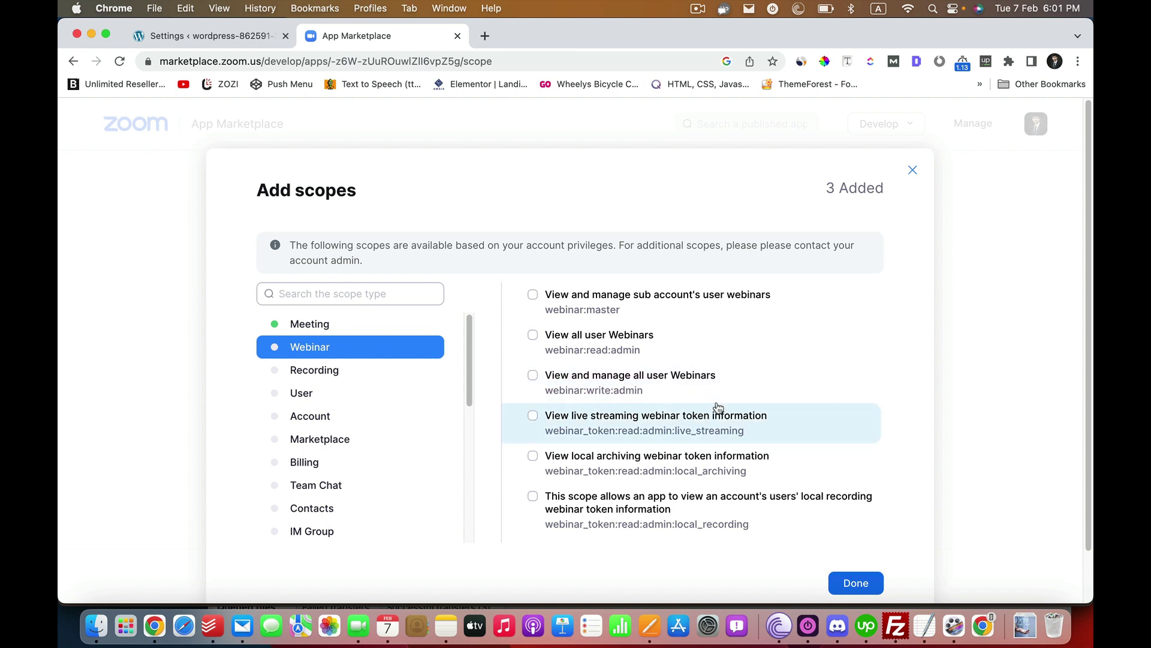
click(696, 310)
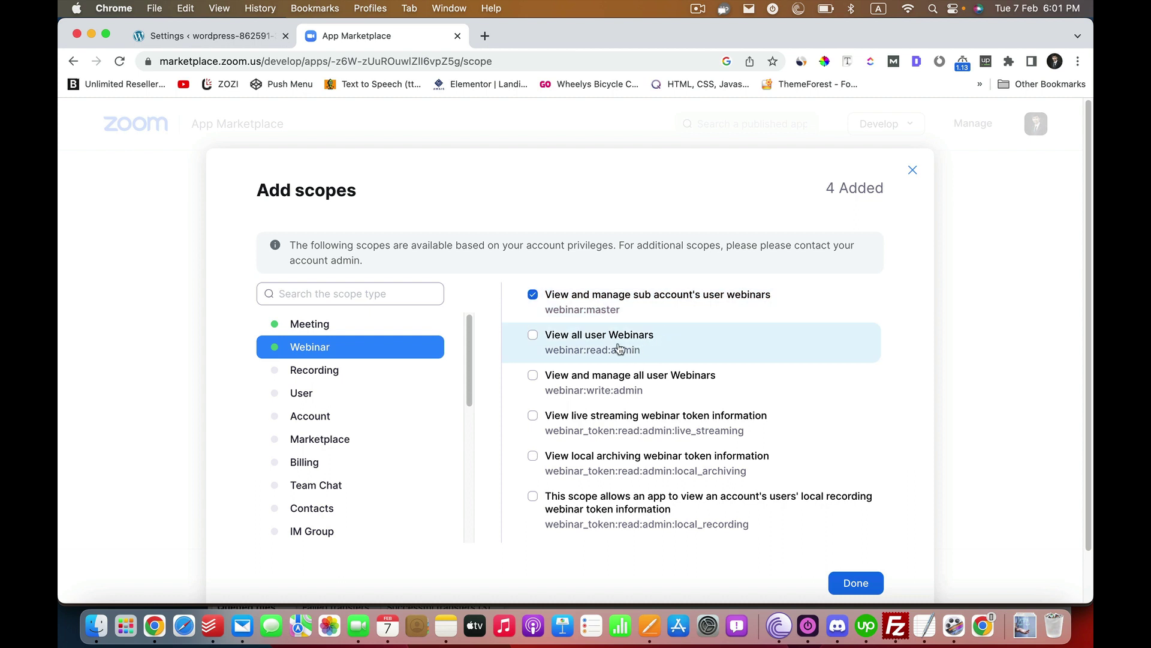
click(620, 349)
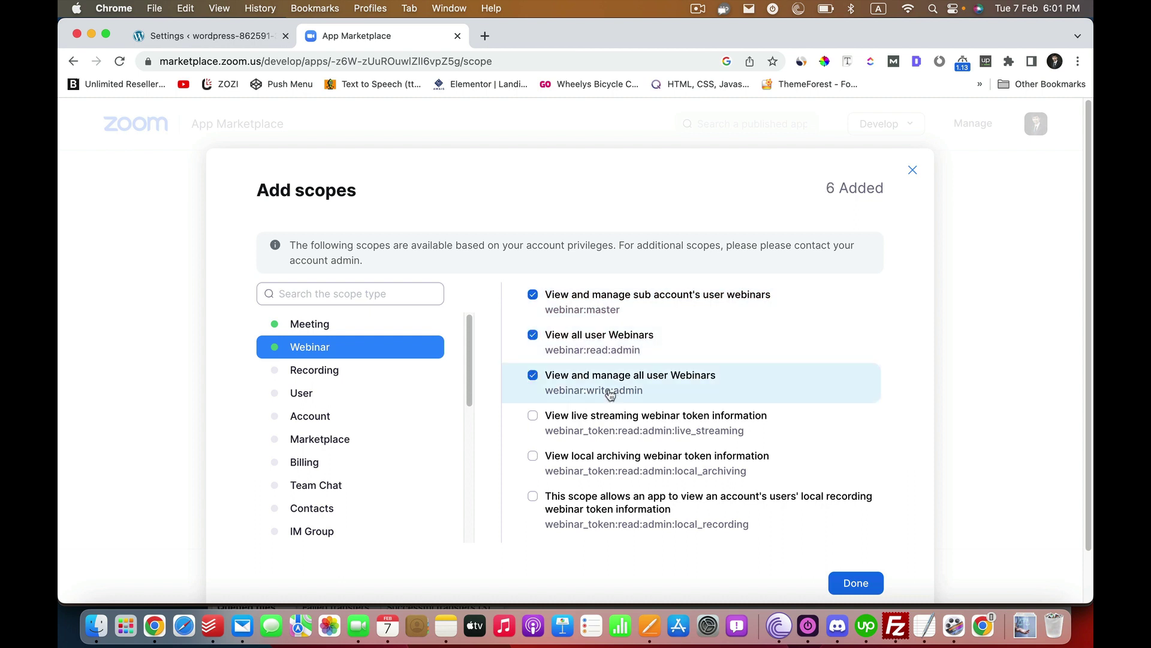
- Add the recording, user and report scopes, then confirm the selection with Done
click(306, 372)
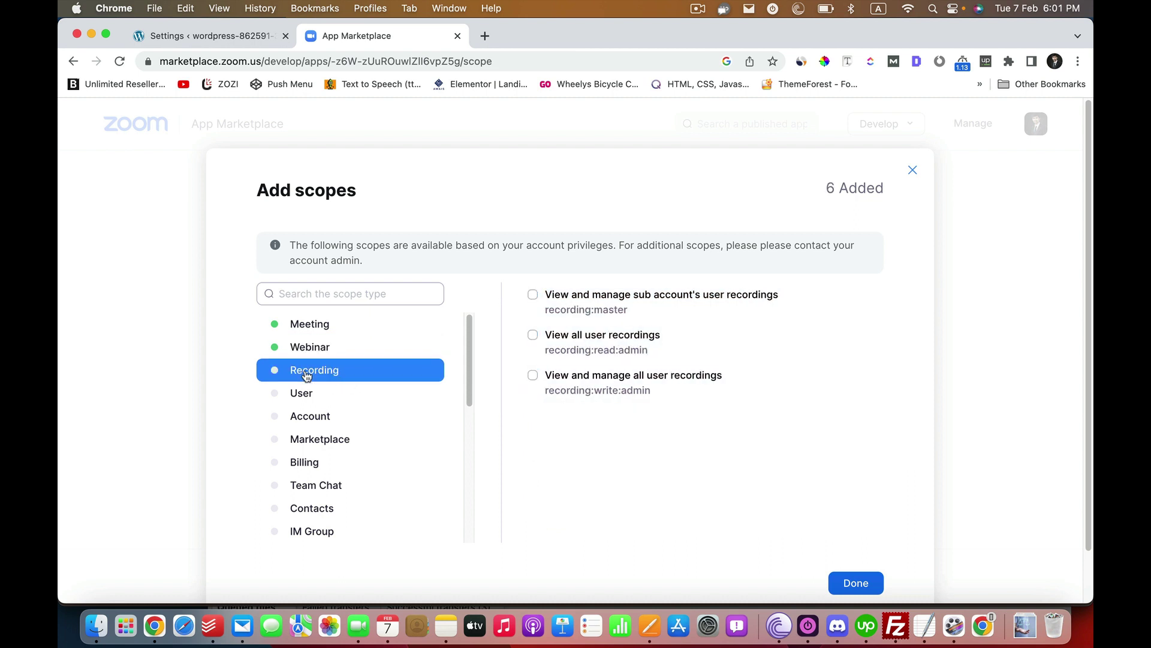
click(568, 342)
click(591, 383)
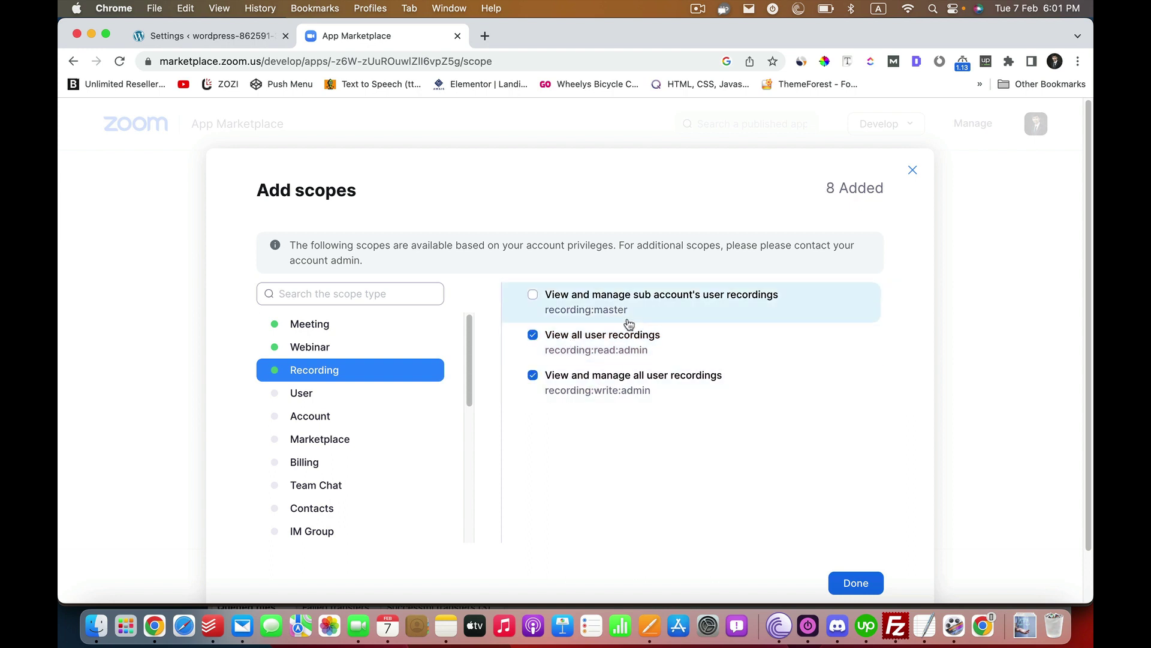
click(332, 393)
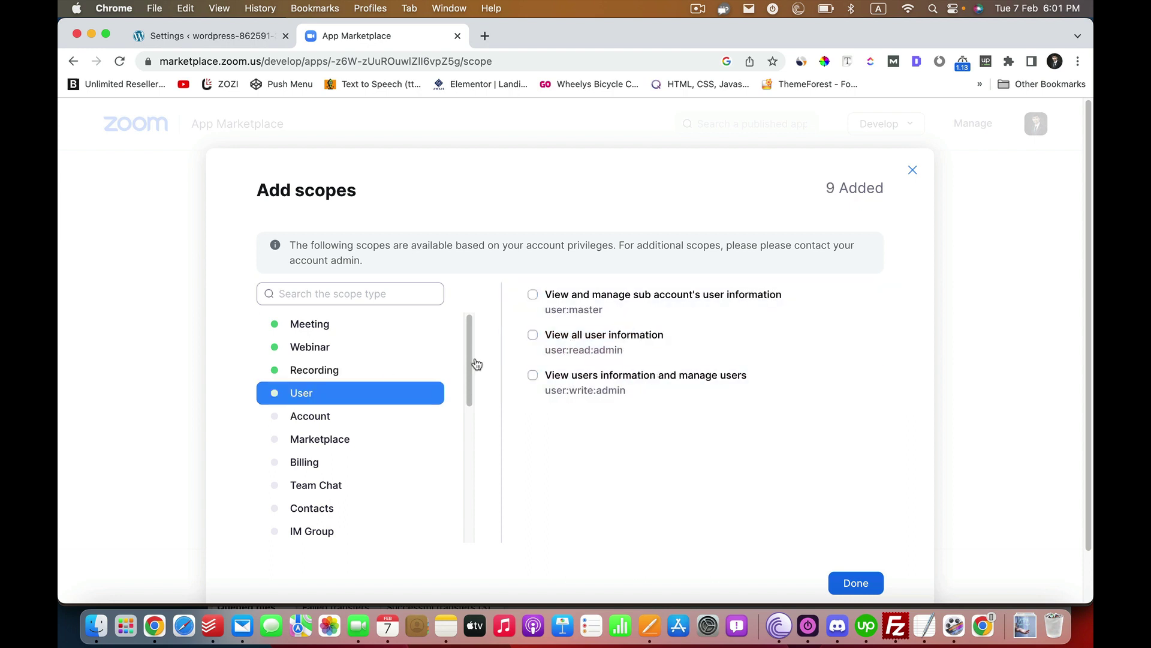
click(610, 295)
click(601, 351)
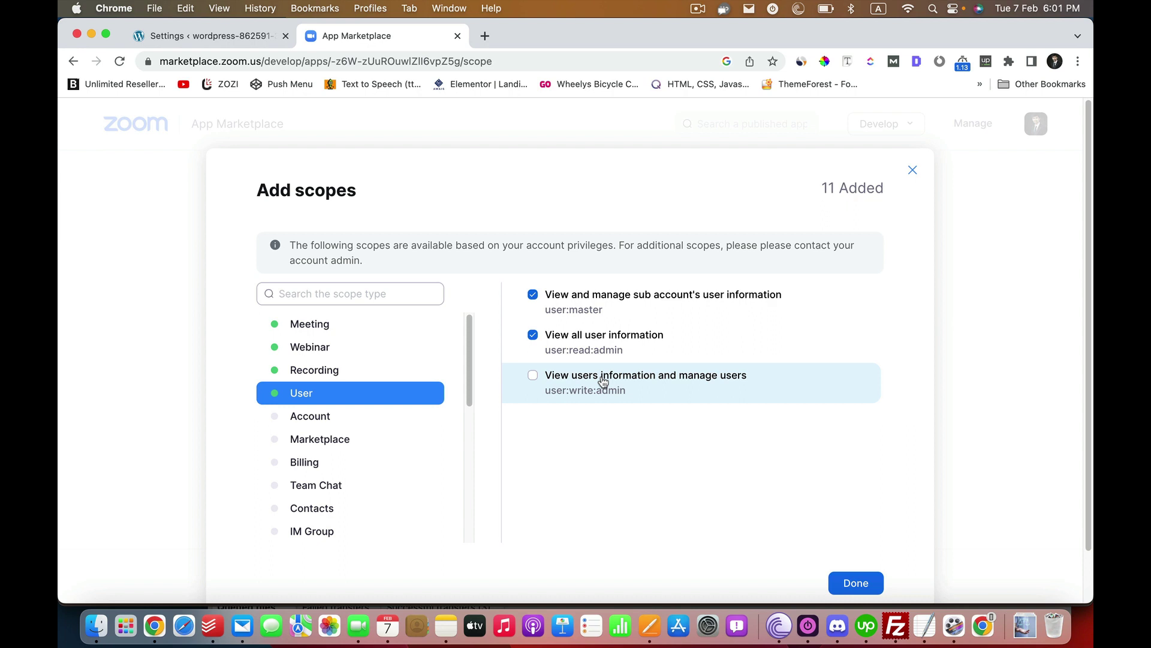
click(603, 379)
scroll(394, 416, down, 8)
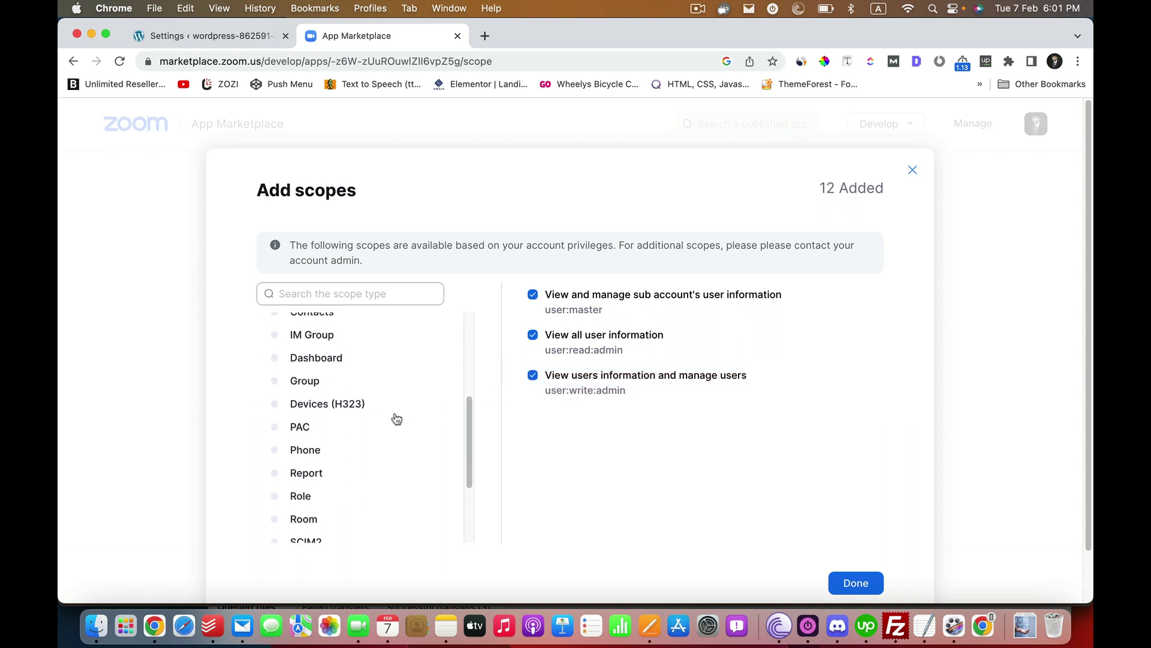
click(328, 353)
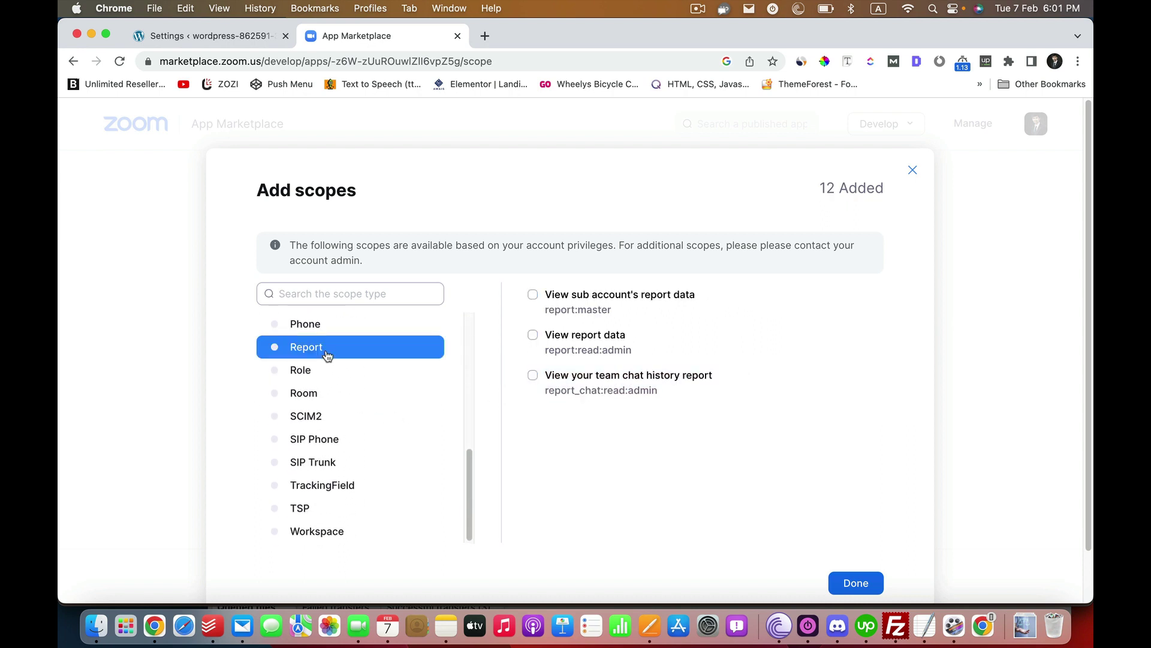
click(604, 357)
click(606, 367)
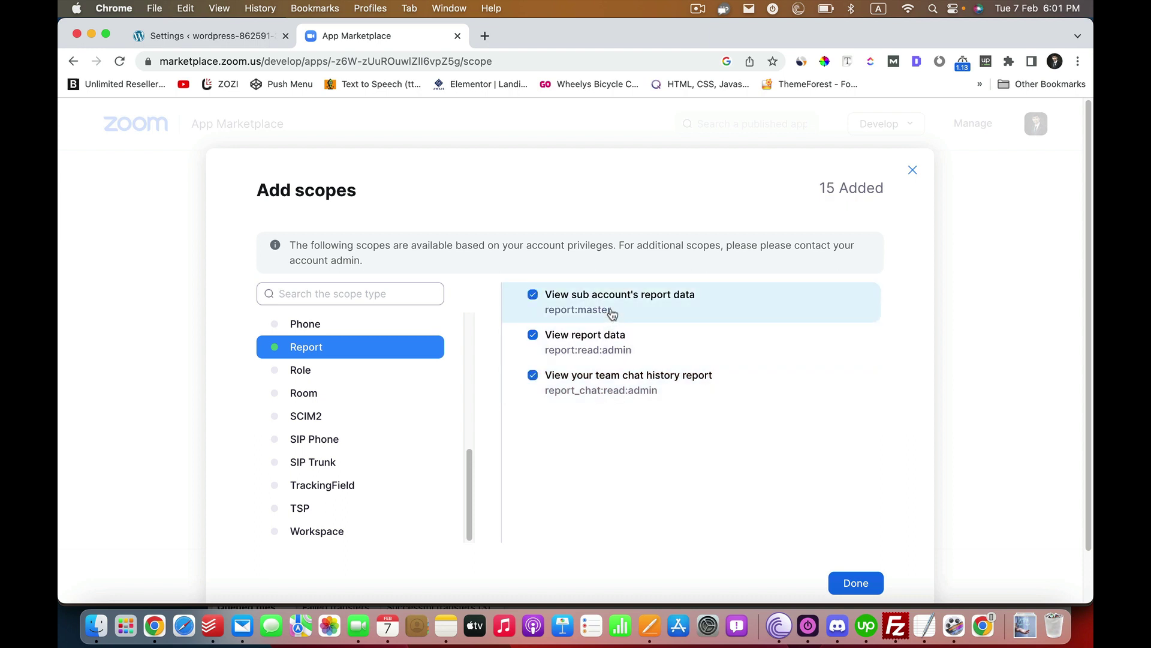
click(856, 585)
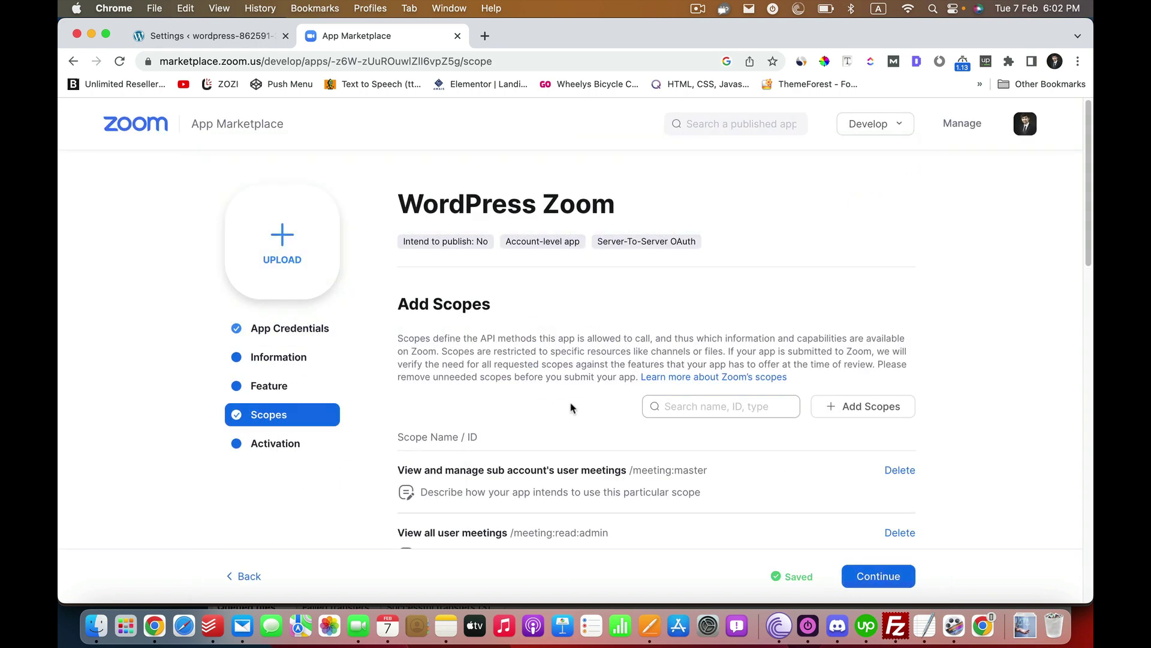
- Activate the WordPress Zoom app on the account and reopen its Information page
scroll(538, 246, down, 5)
click(876, 577)
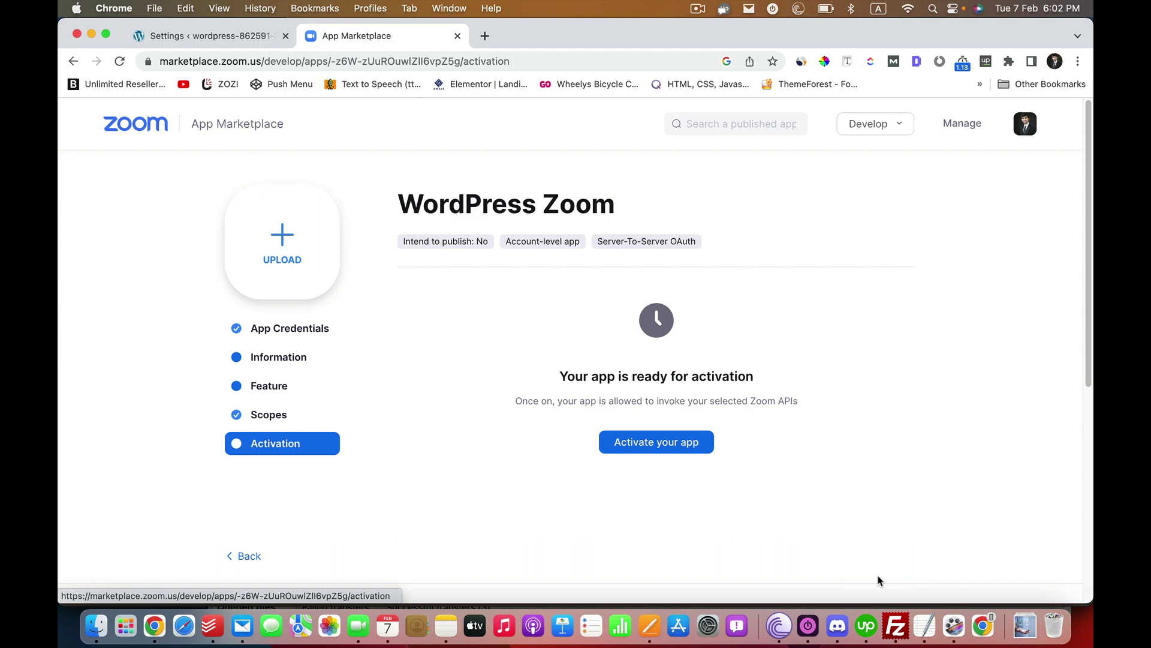
click(690, 442)
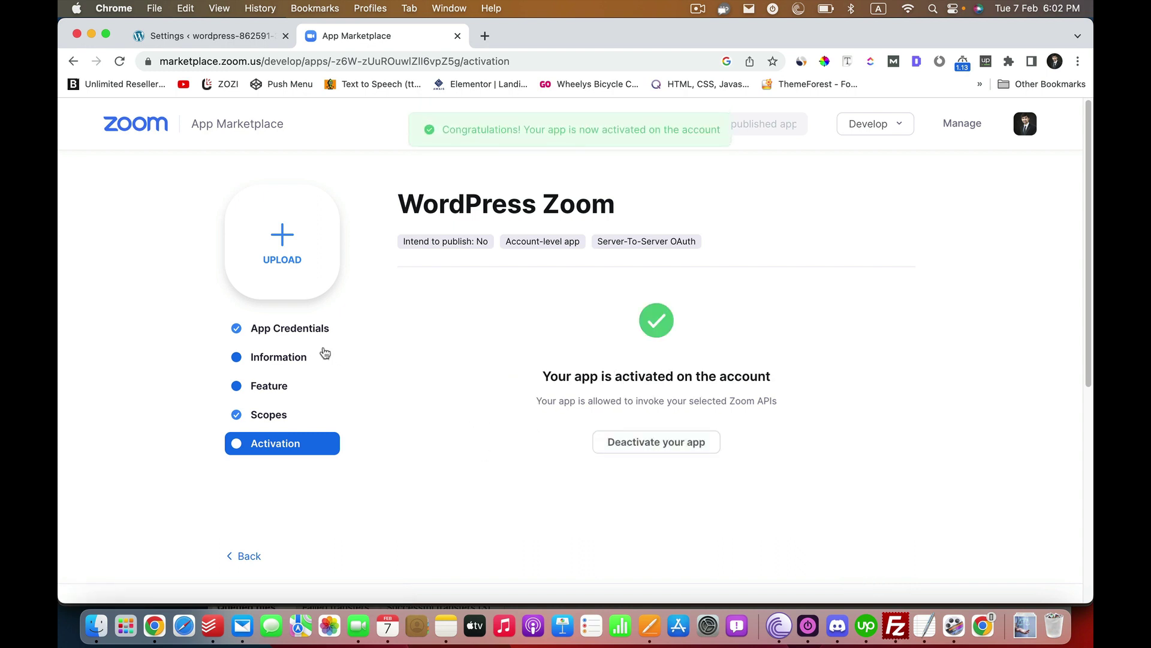
click(292, 360)
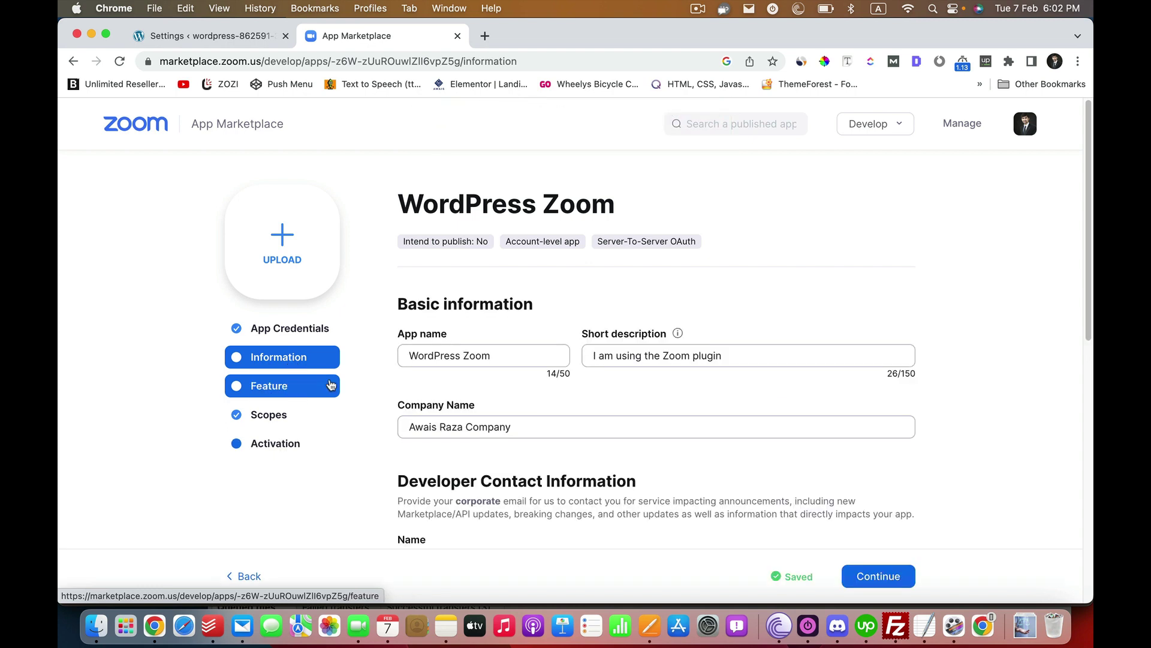
- Copy the Zoom app's Account ID into the plugin's Oauth Account ID field
click(313, 329)
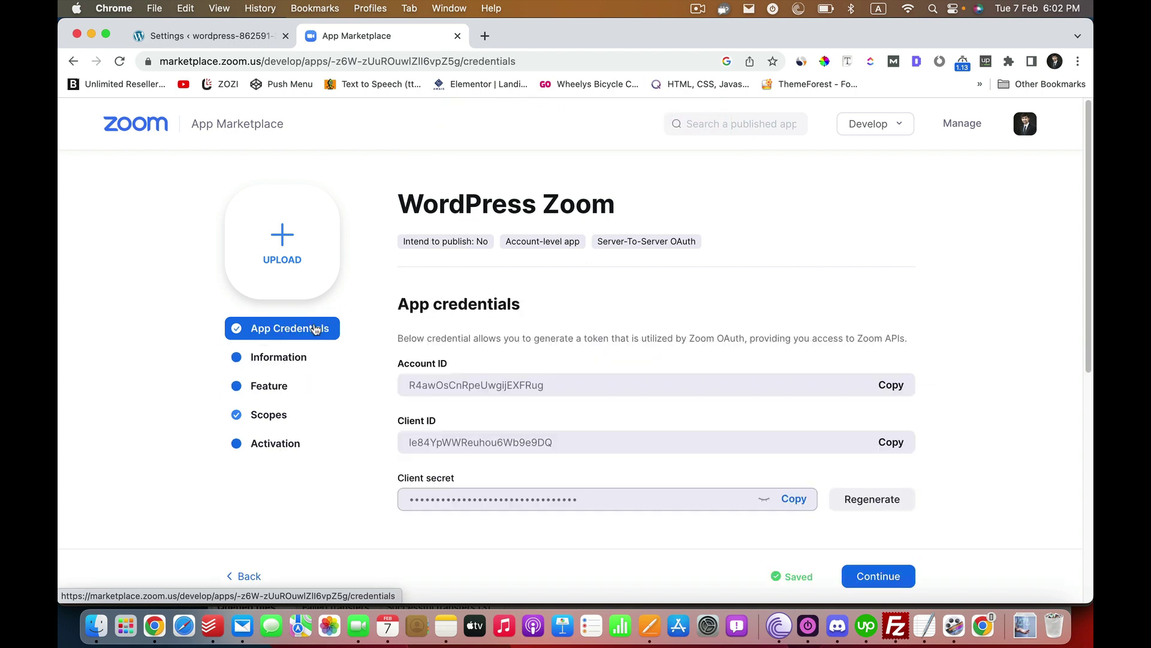
click(891, 387)
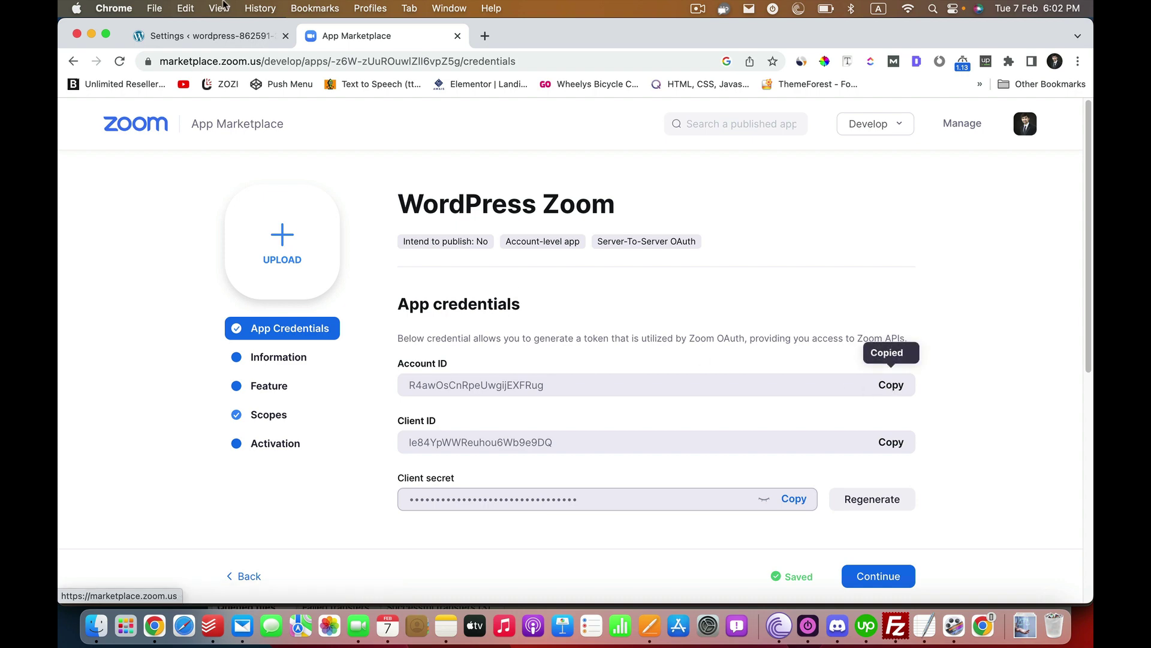
click(237, 36)
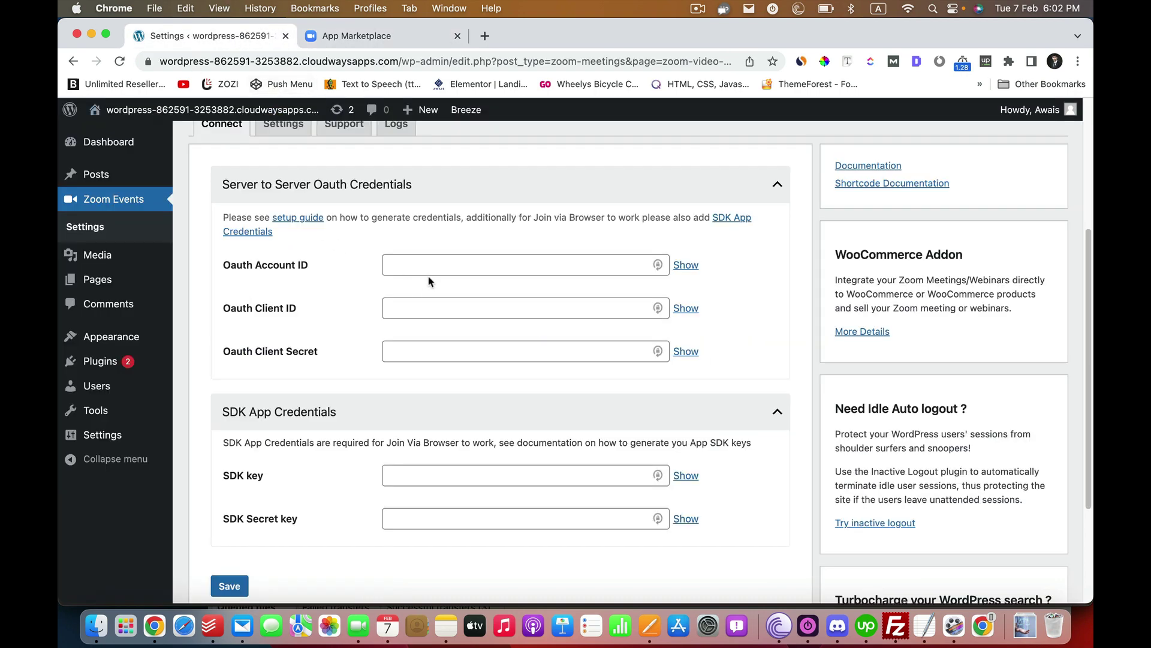
right_click(444, 262)
click(467, 402)
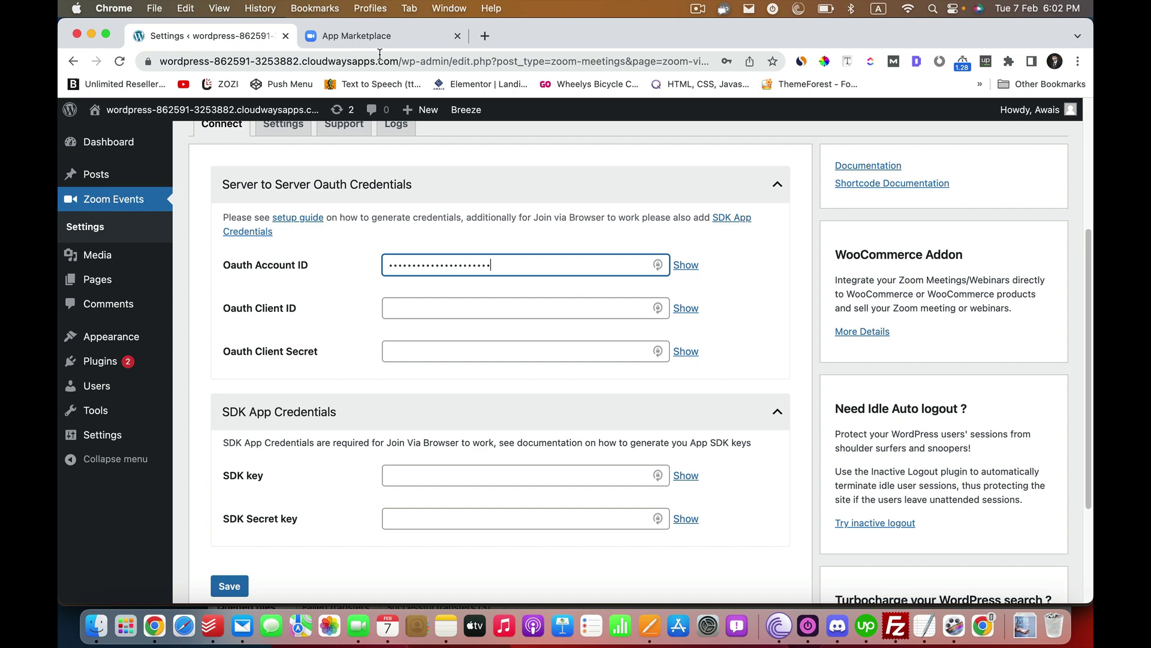
- Copy the Zoom app's Client ID into the plugin's Oauth Client ID field
click(355, 36)
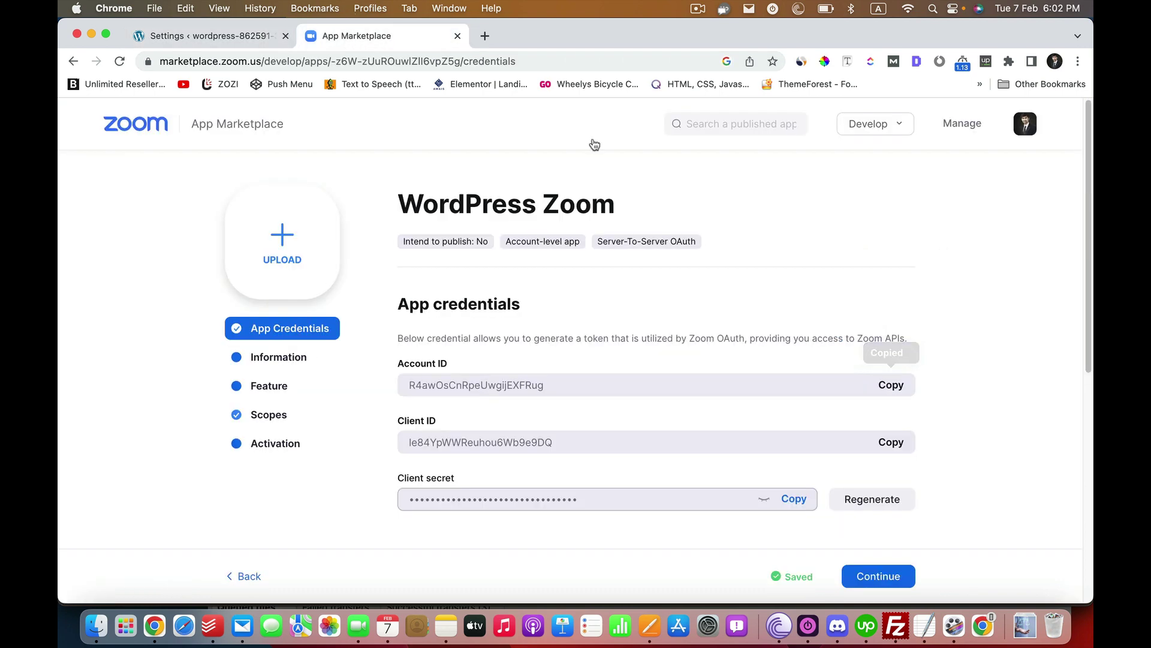
click(891, 442)
click(221, 44)
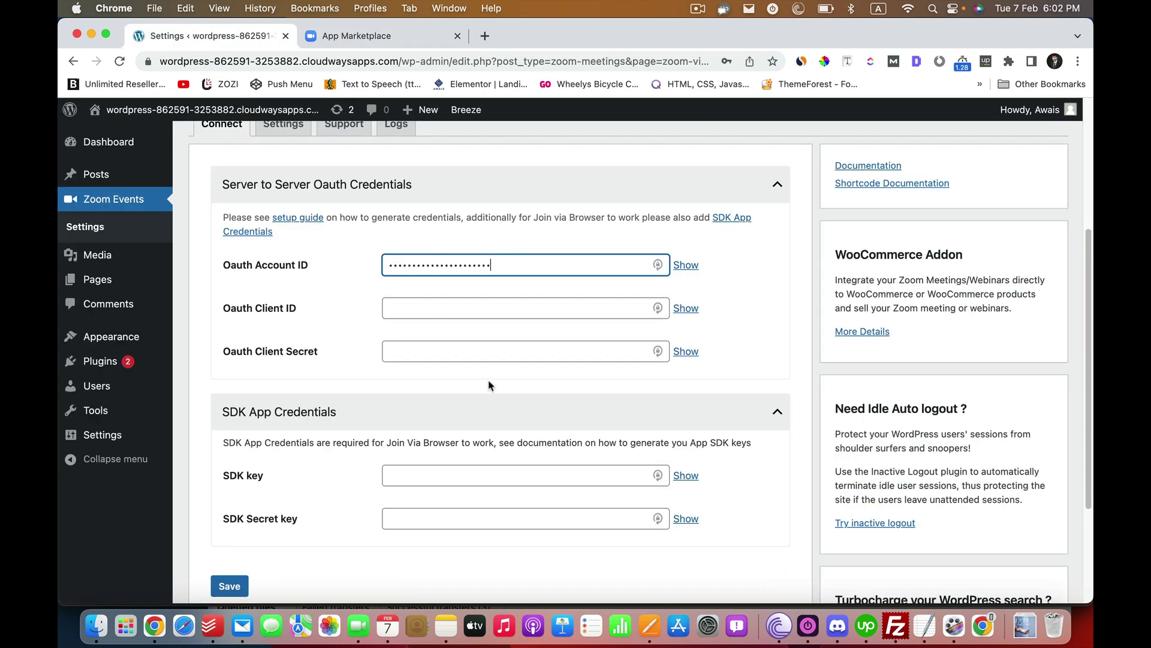
click(445, 309)
right_click(445, 309)
click(465, 441)
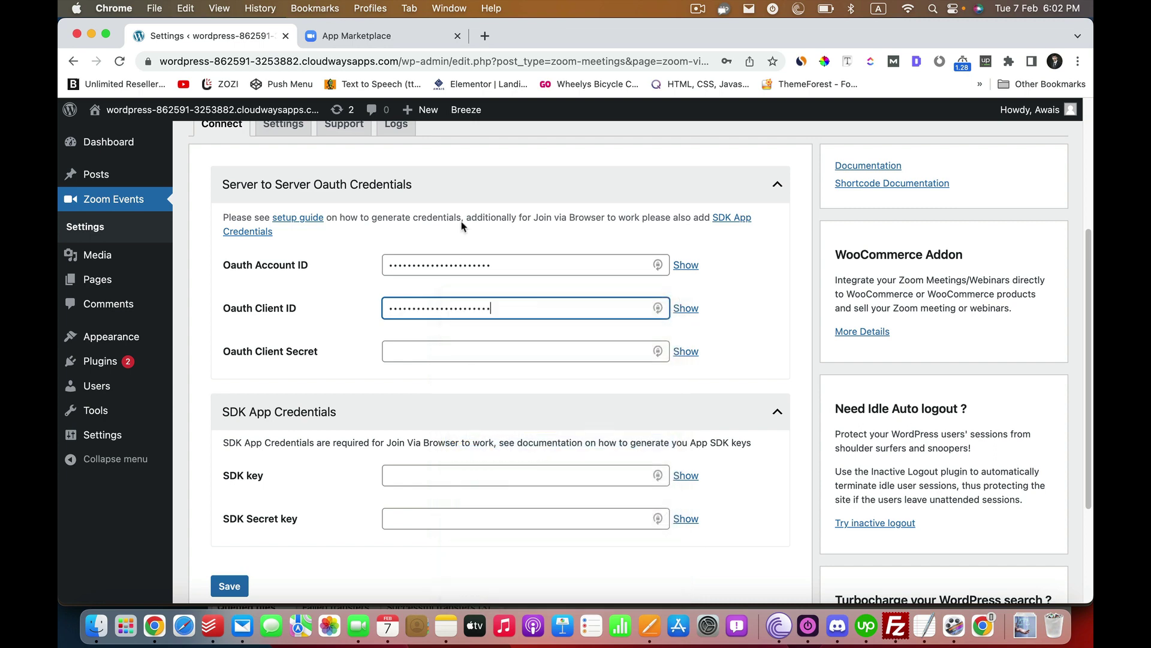
- Copy the Zoom app's Client Secret into the plugin's Oauth Client Secret field
click(357, 36)
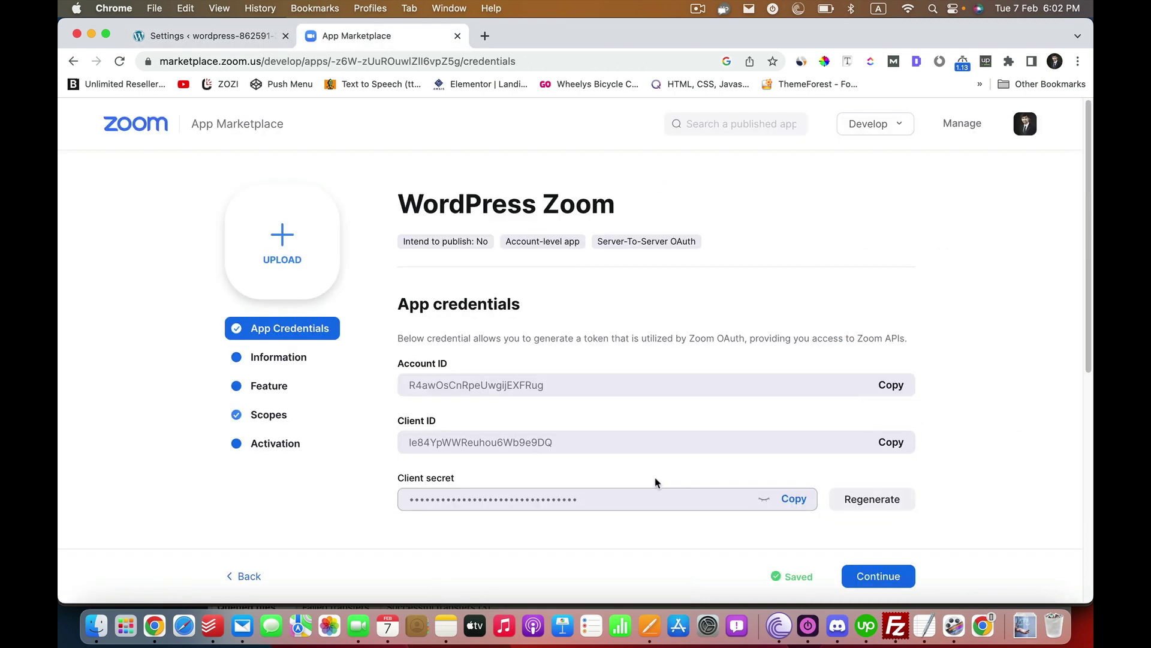
click(791, 501)
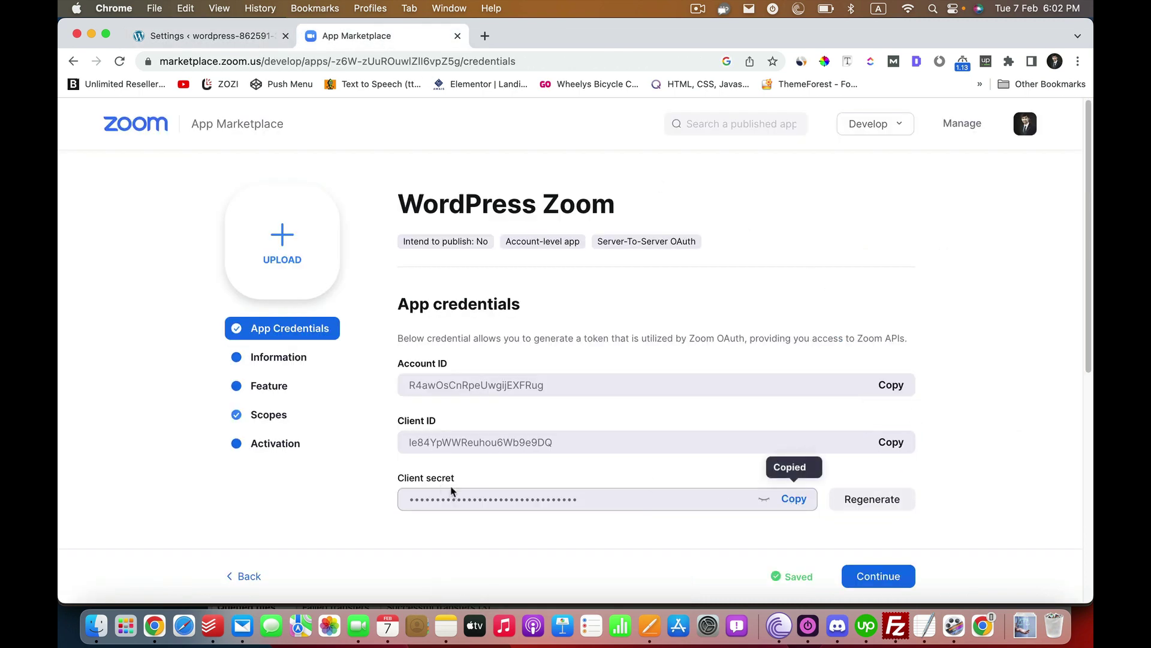
click(210, 36)
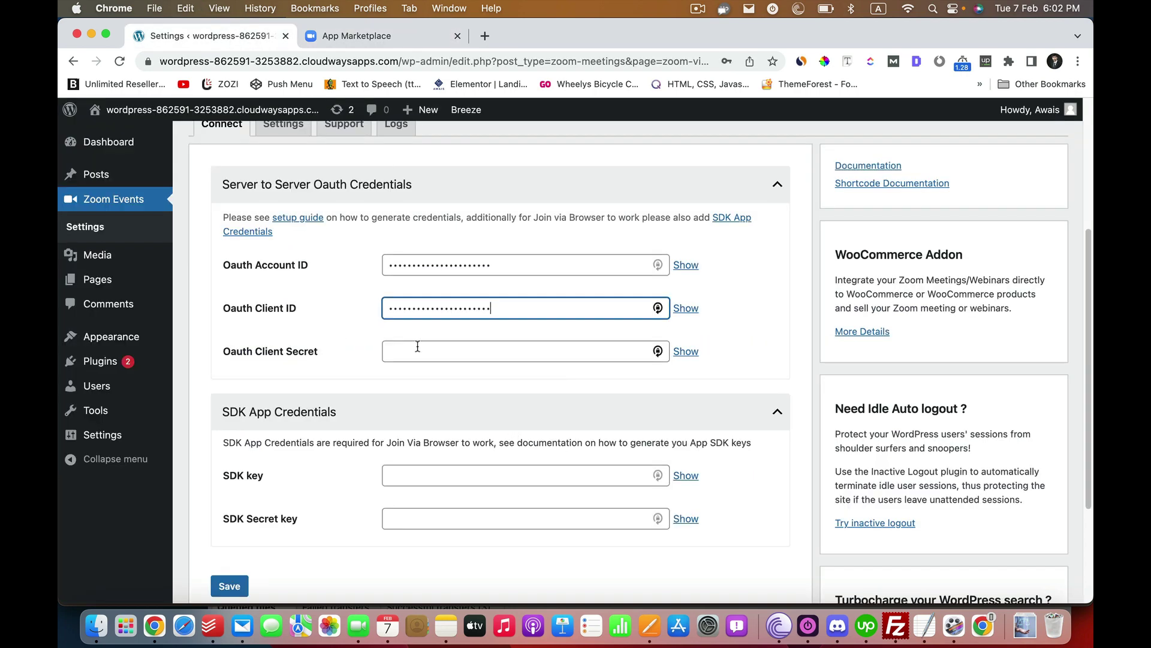
right_click(416, 351)
click(441, 441)
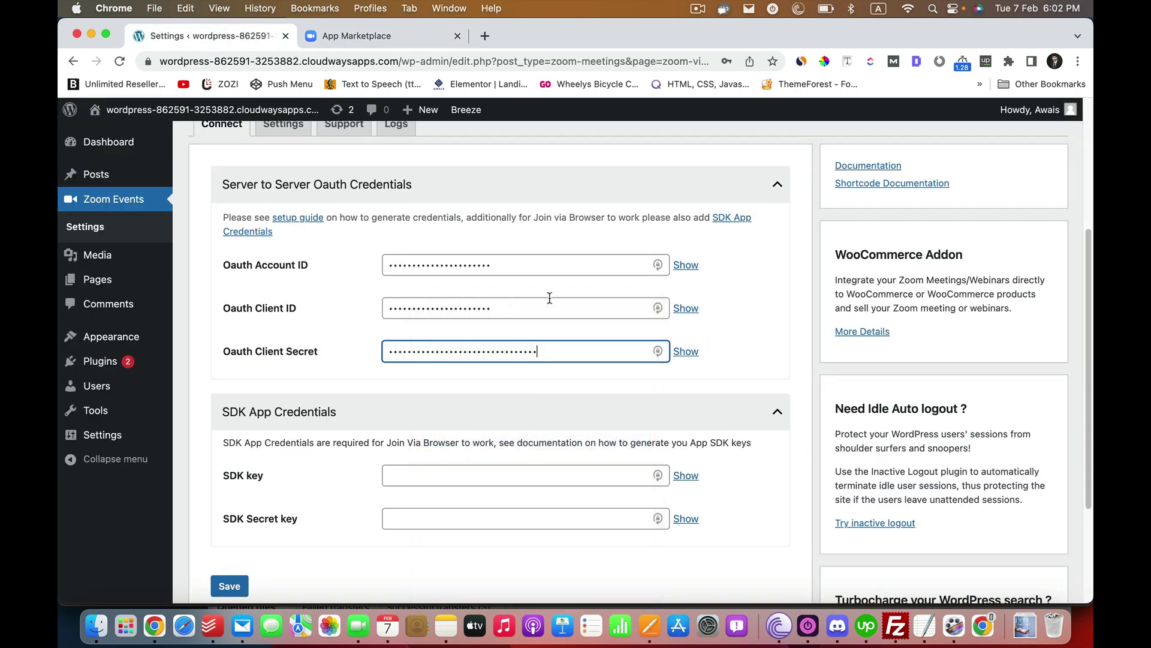
- Save the Zoom OAuth credentials in WordPress and dismiss the browser's save-password prompt
click(233, 591)
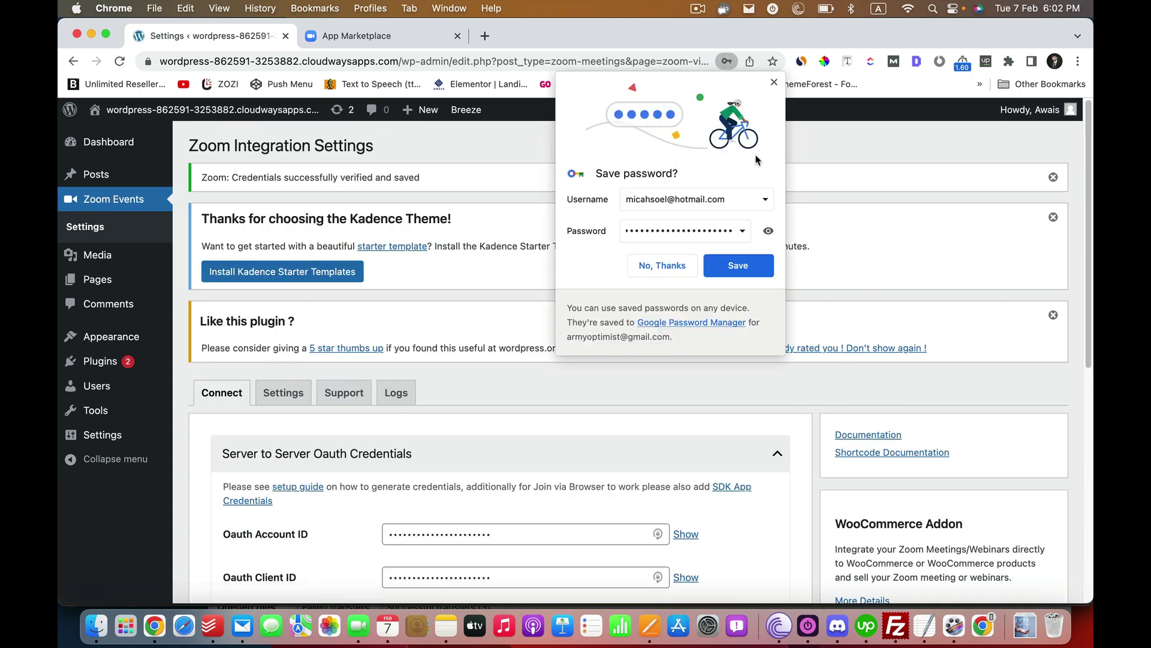
click(774, 81)
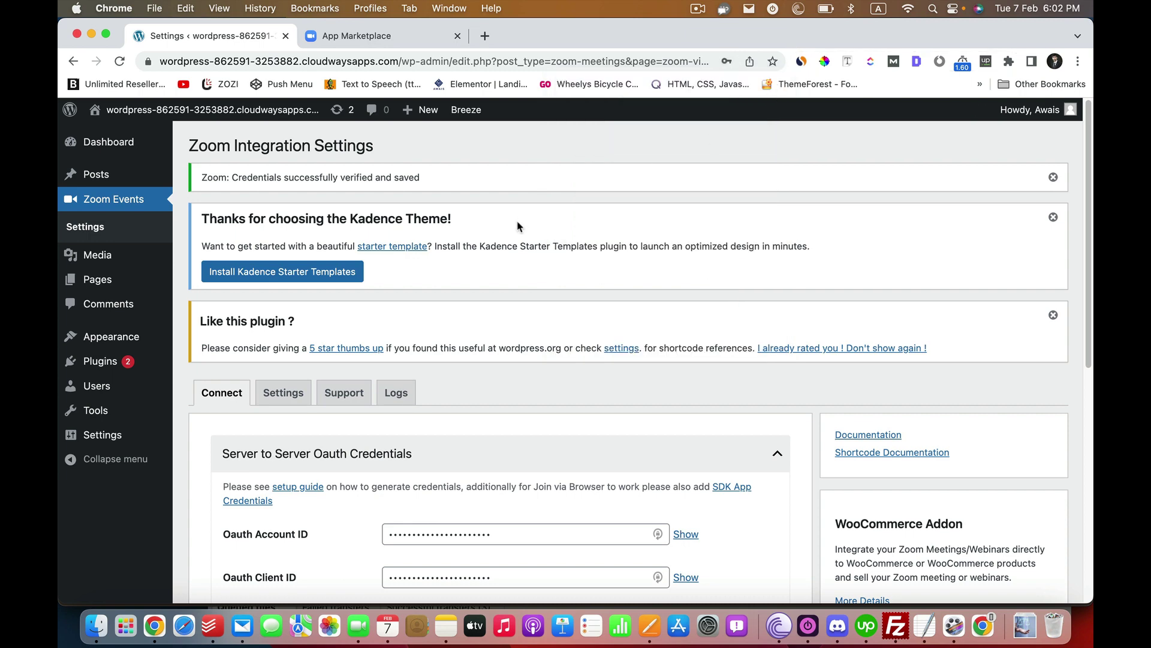
scroll(513, 224, down, 5)
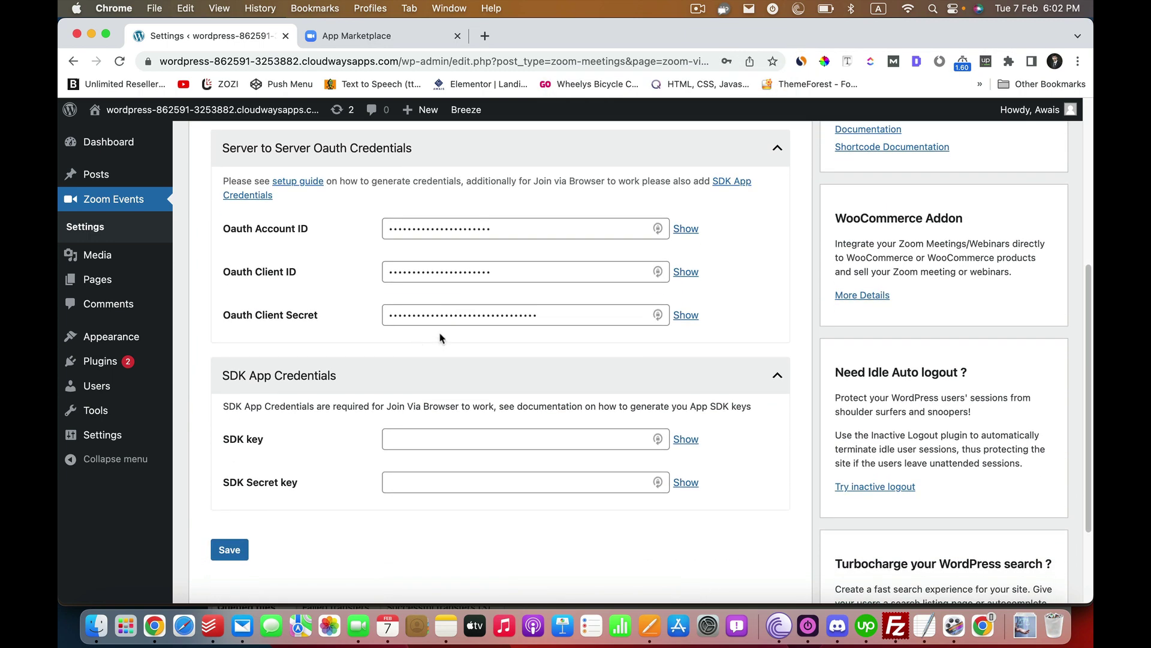
scroll(474, 324, up, 5)
scroll(542, 396, down, 4)
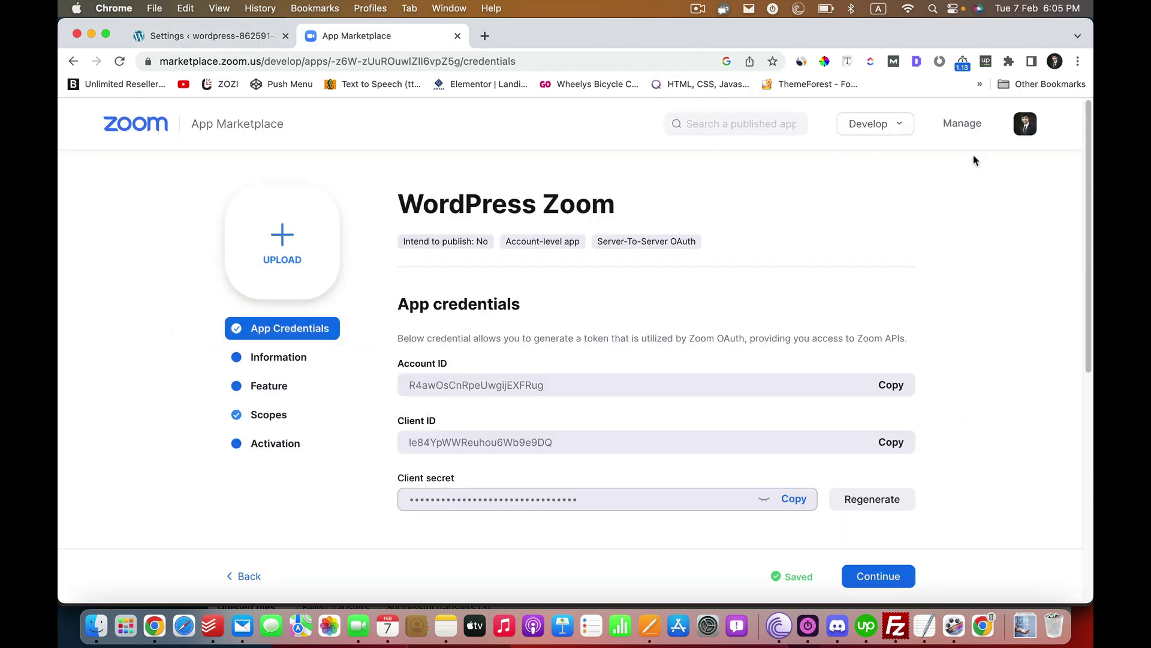
- Create a Meeting SDK app named 'Zoom WordPress SDK', not published to the Marketplace
click(863, 123)
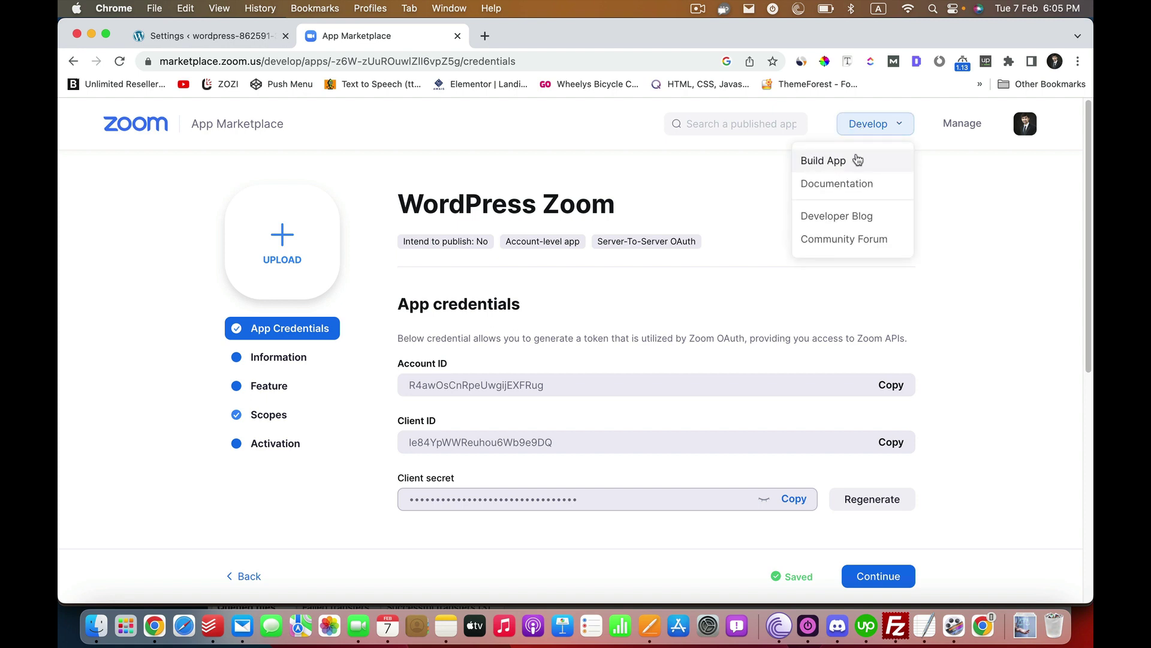
click(823, 162)
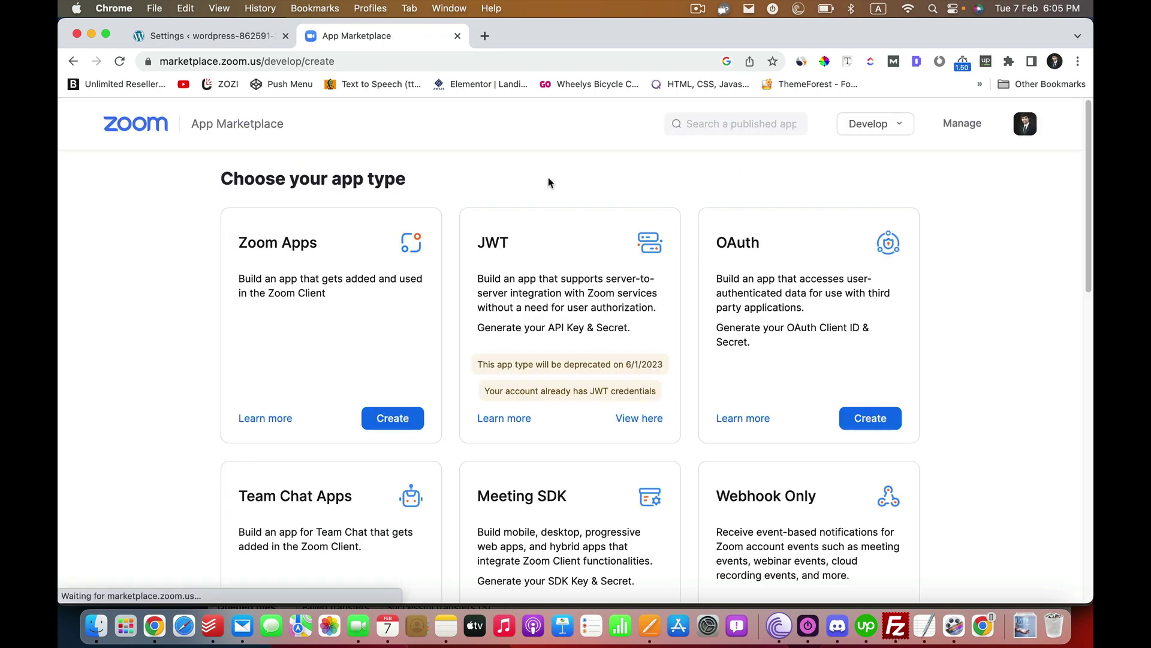
scroll(604, 449, down, 5)
scroll(602, 448, down, 2)
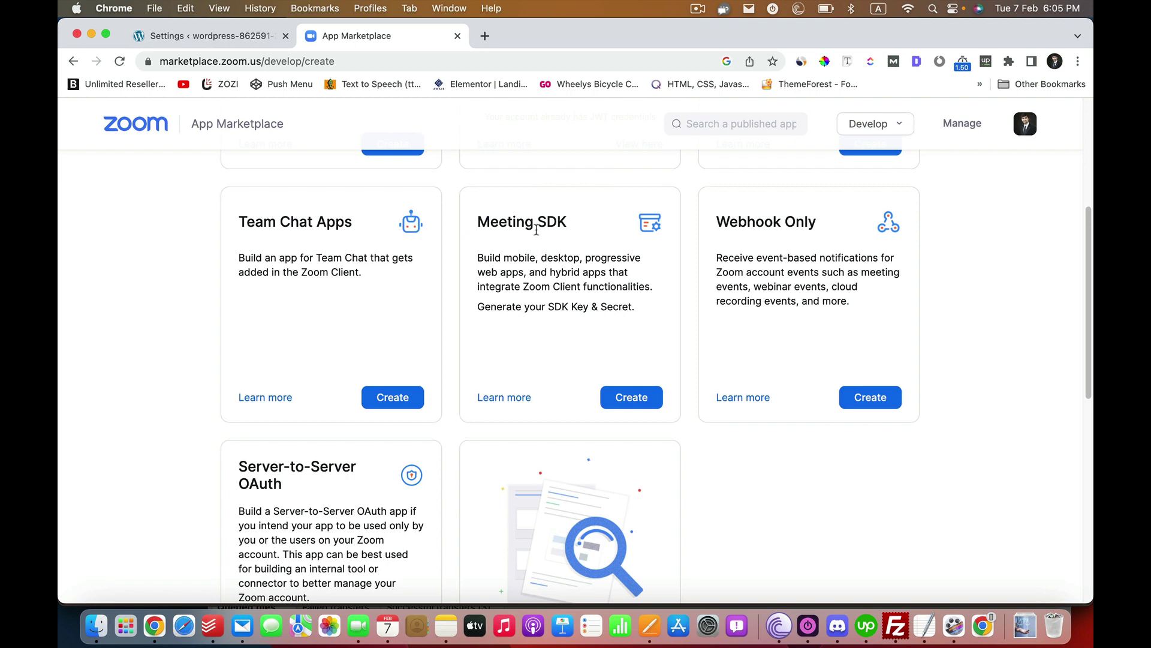
click(624, 406)
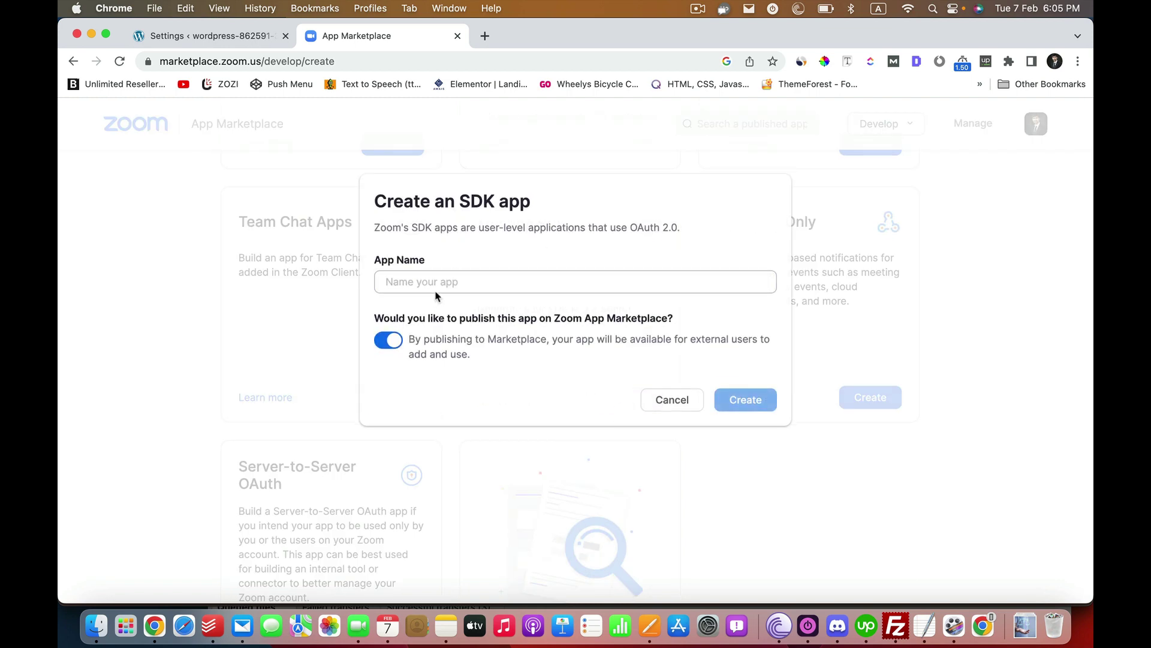
click(473, 286)
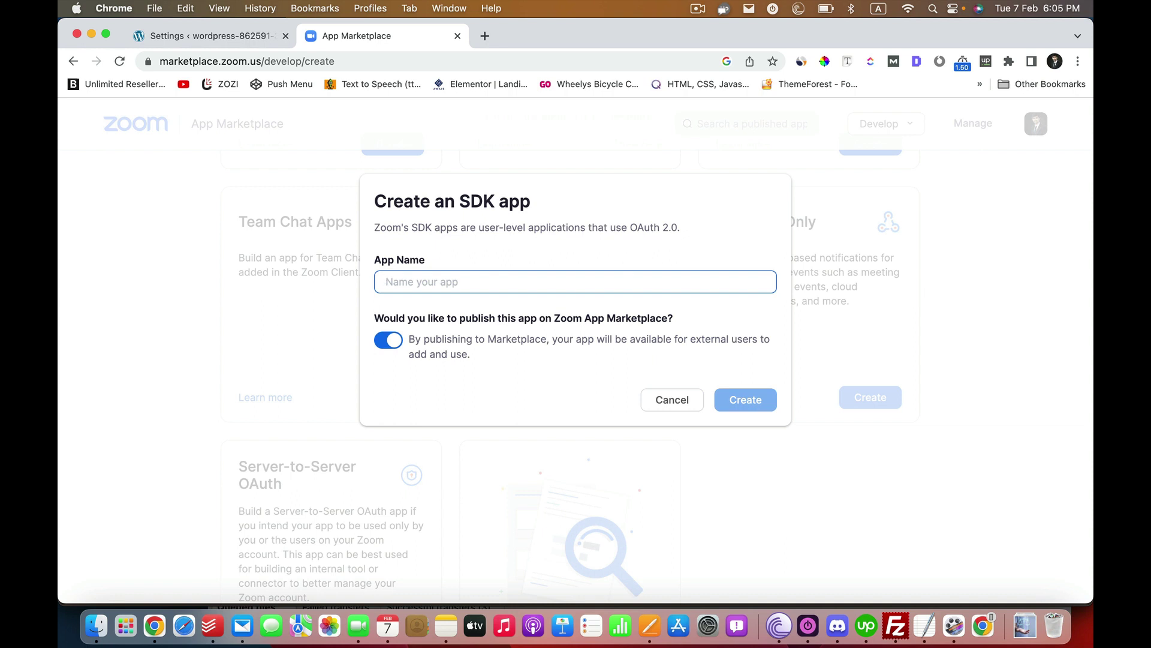
text(Zoom Word)
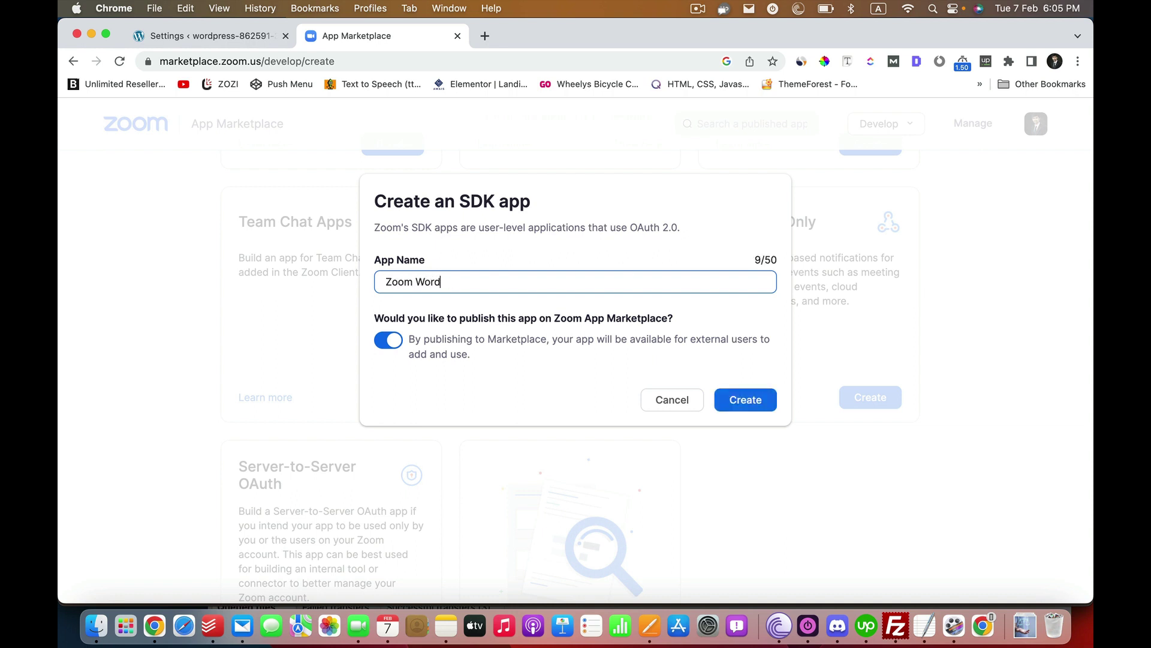
text(Press SDK)
click(387, 343)
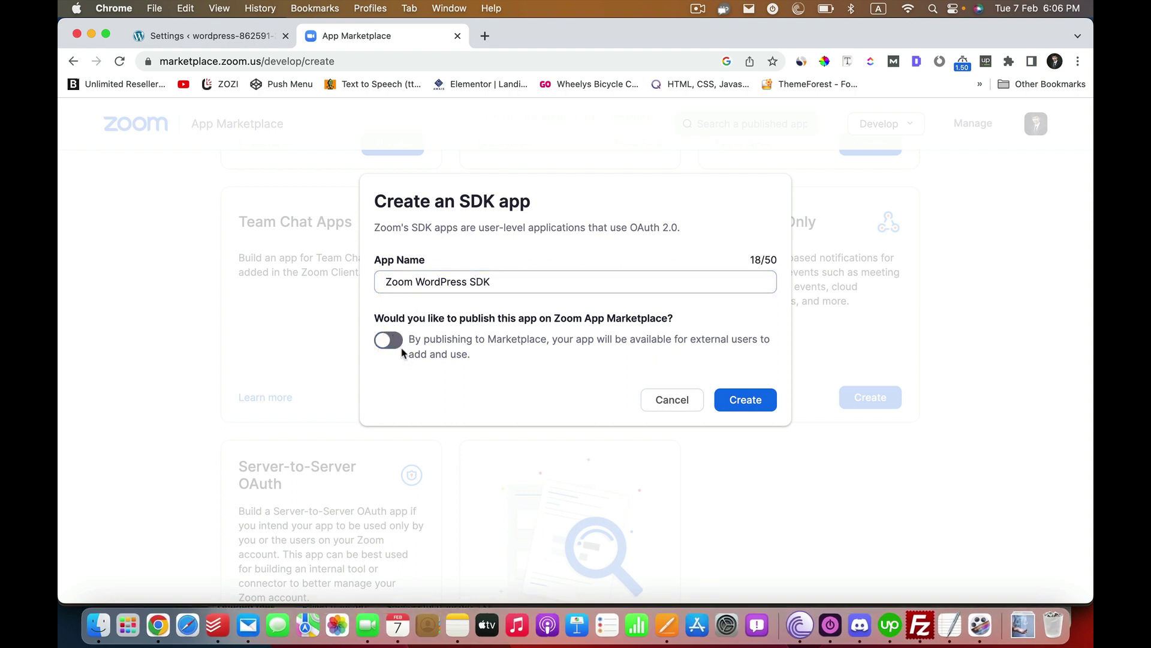
click(745, 399)
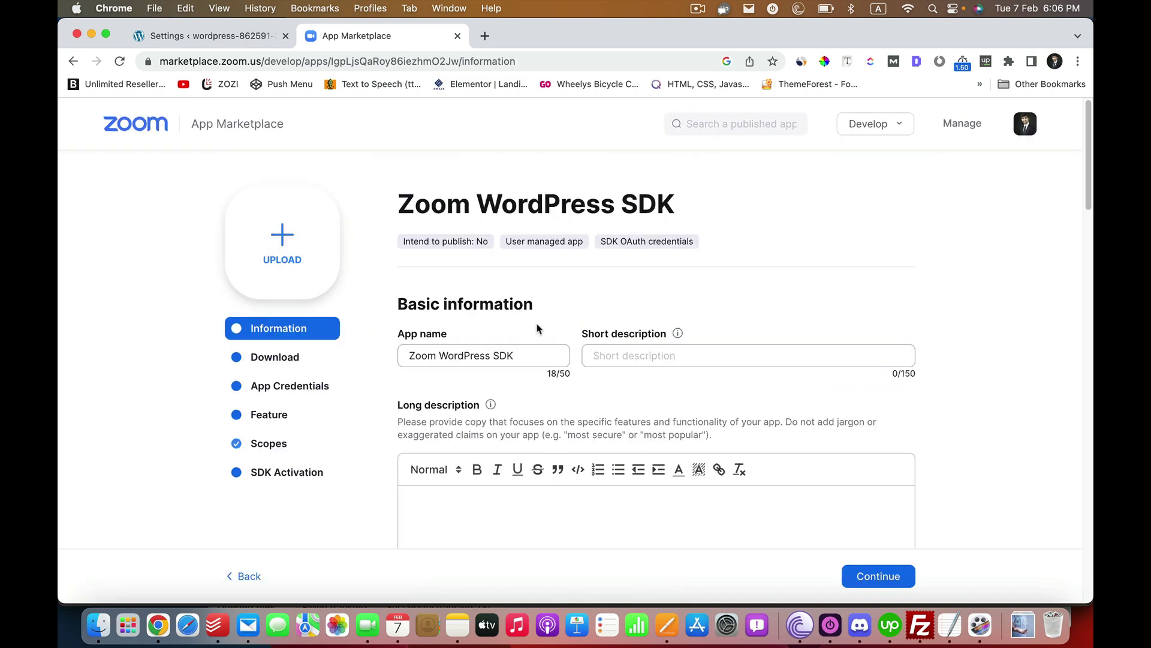
- Fill in the app's short description and company name on the Information page
click(698, 358)
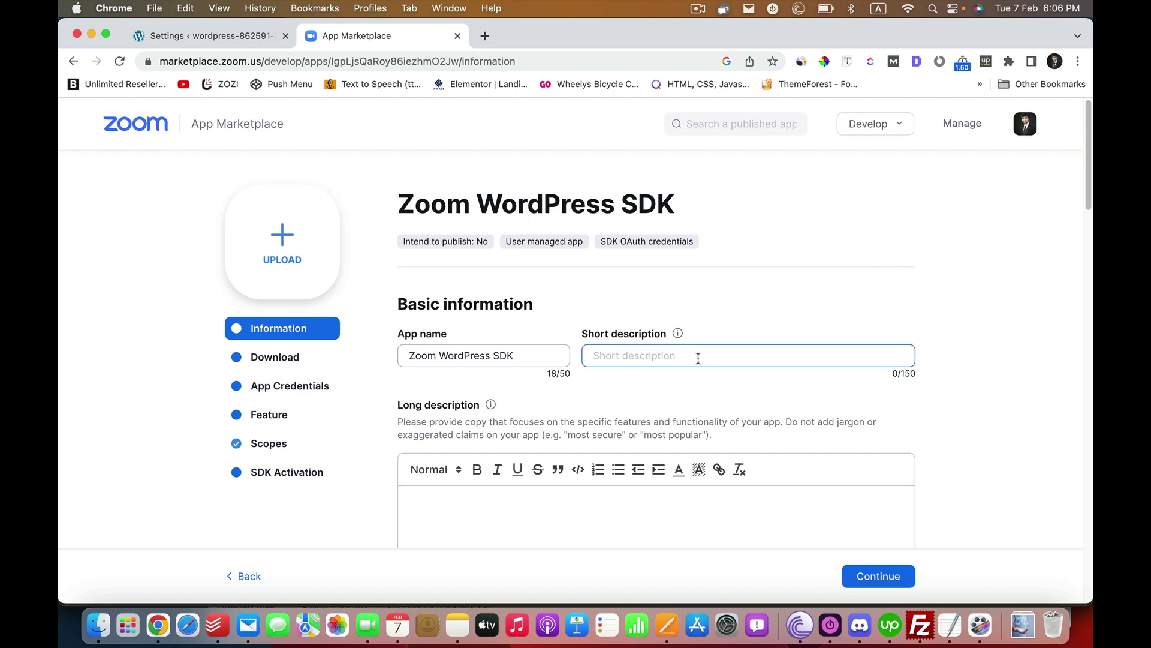
scroll(706, 383, down, 1)
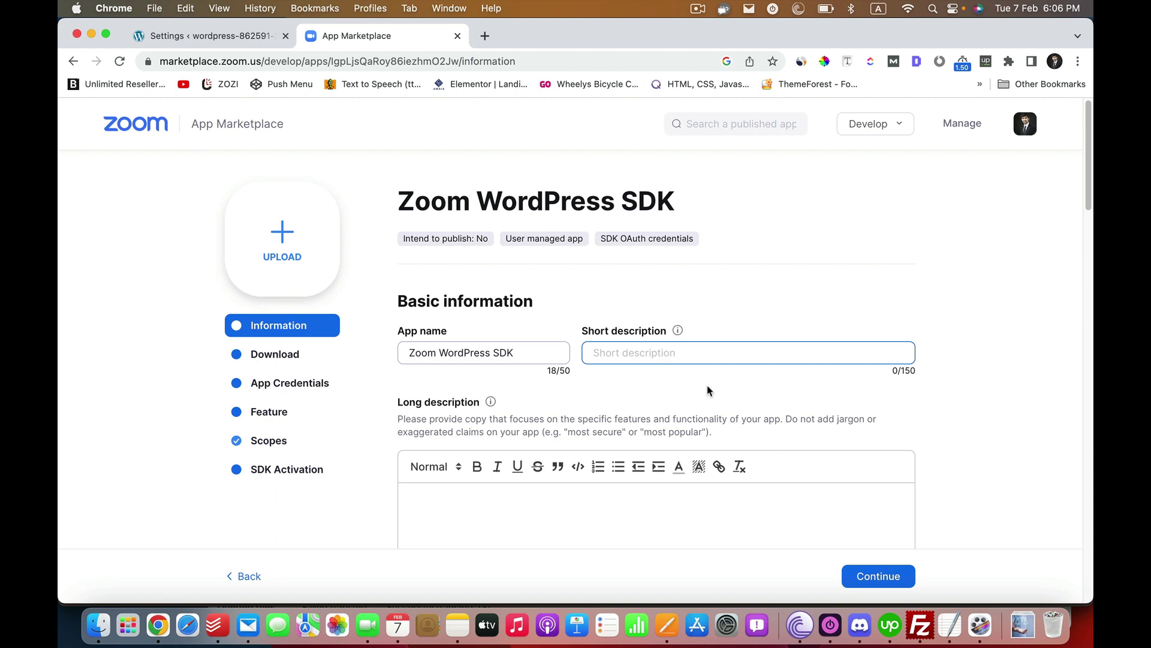
text(Th)
key(BackSpace)
key(BackSpace)
key(BackSpace)
key(BackSpace)
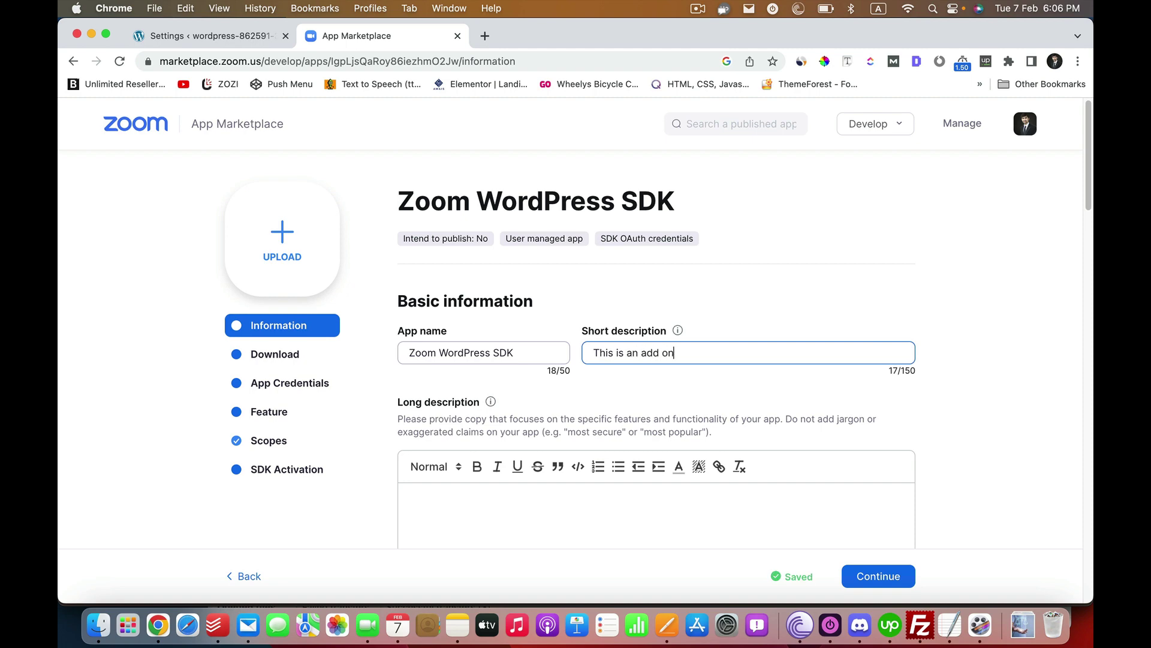
key(super+a)
scroll(522, 342, down, 10)
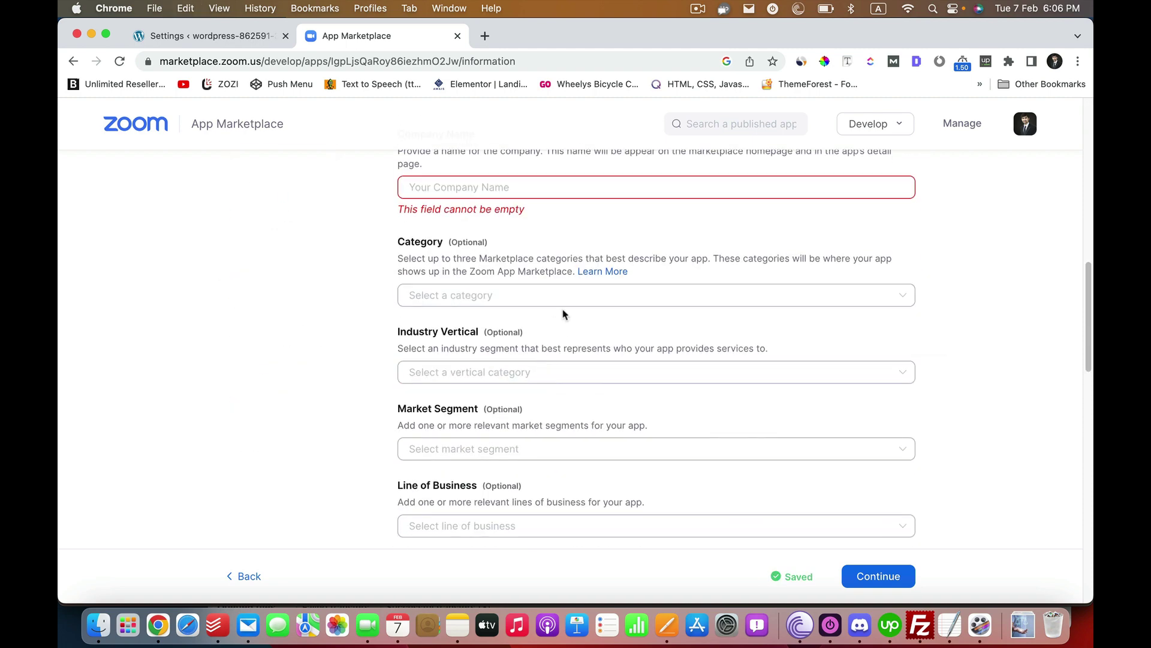
scroll(562, 314, up, 10)
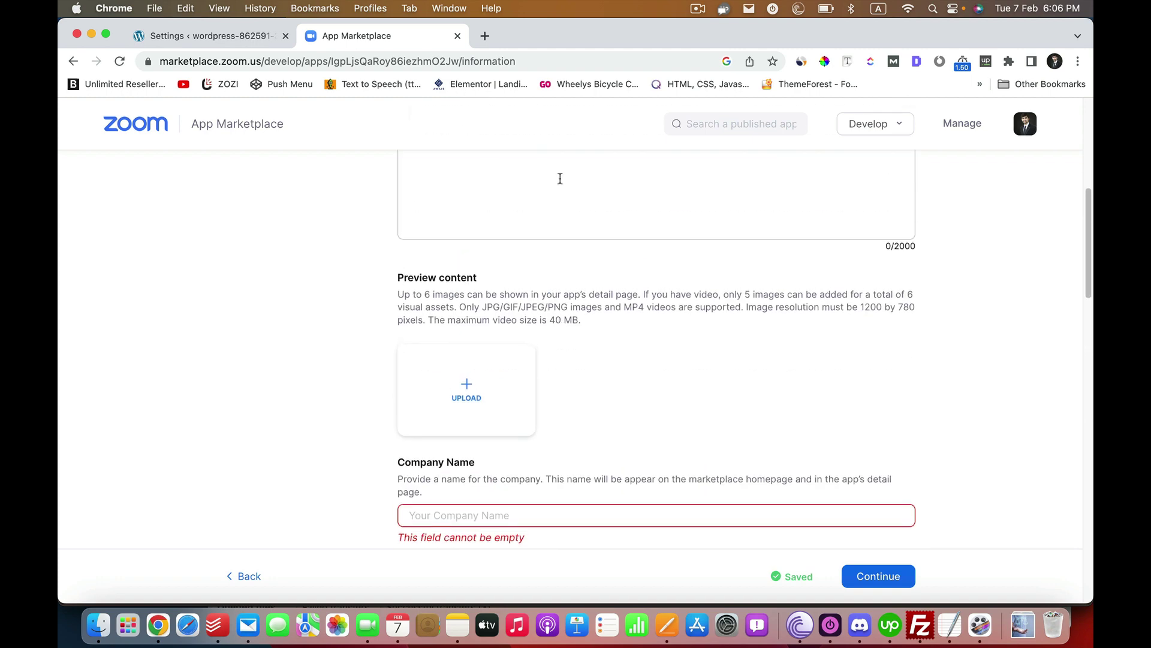
scroll(512, 275, down, 3)
click(498, 367)
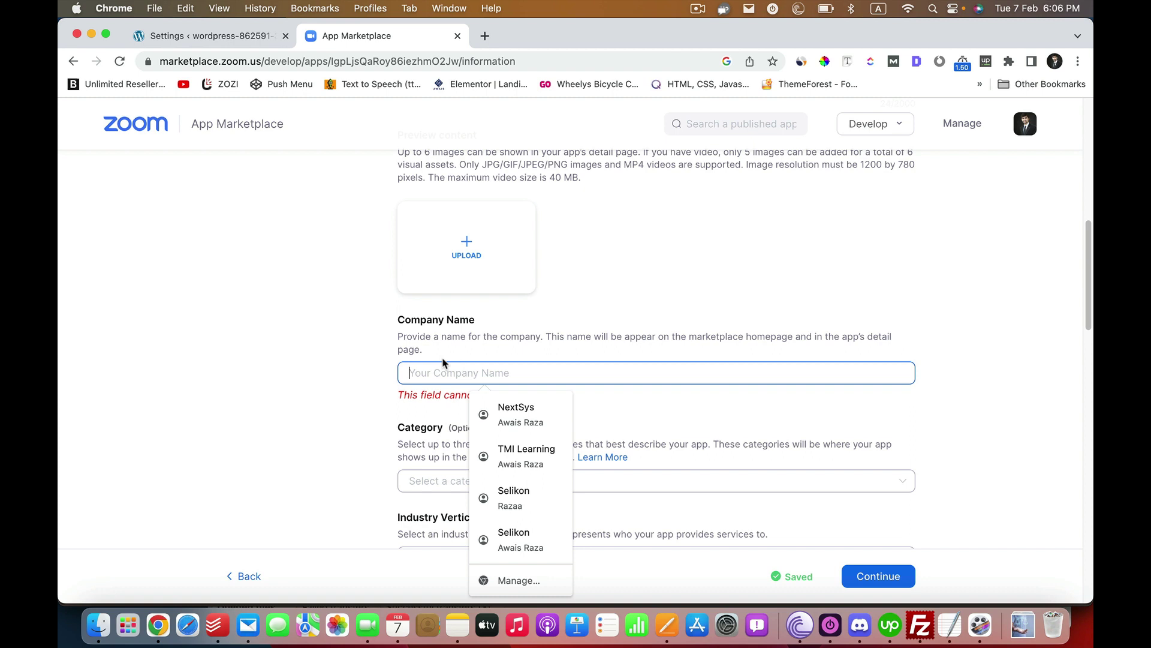
text(Awais Raza Consultancy)
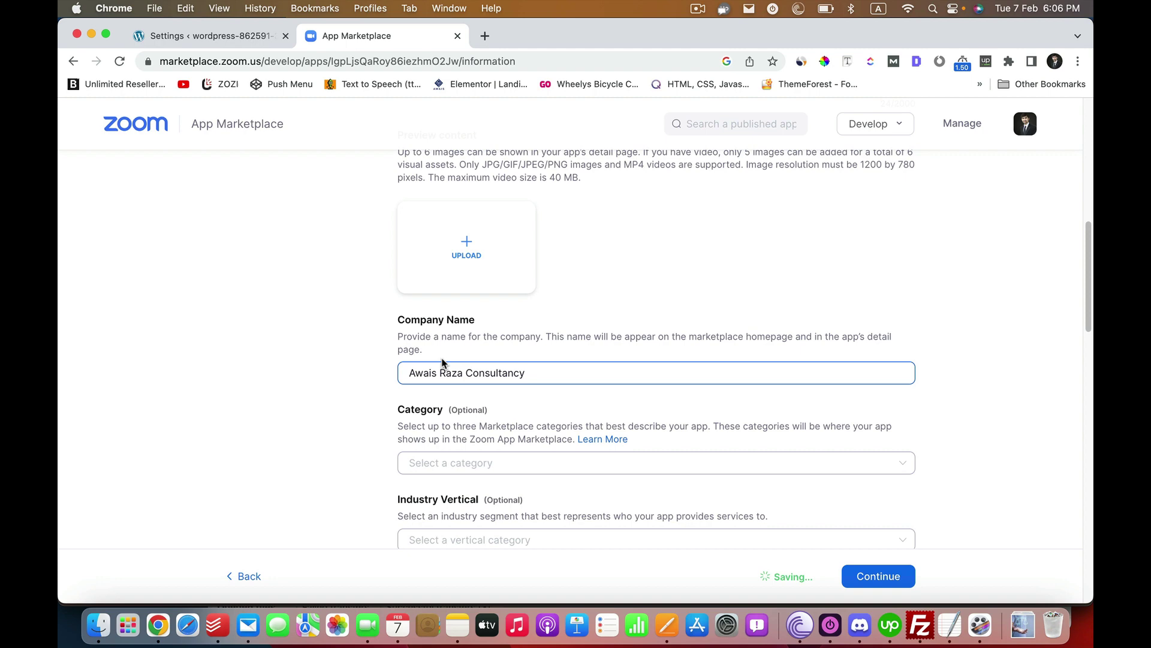
- Enter the developer contact name and email address, then continue to the Download step
scroll(243, 373, down, 10)
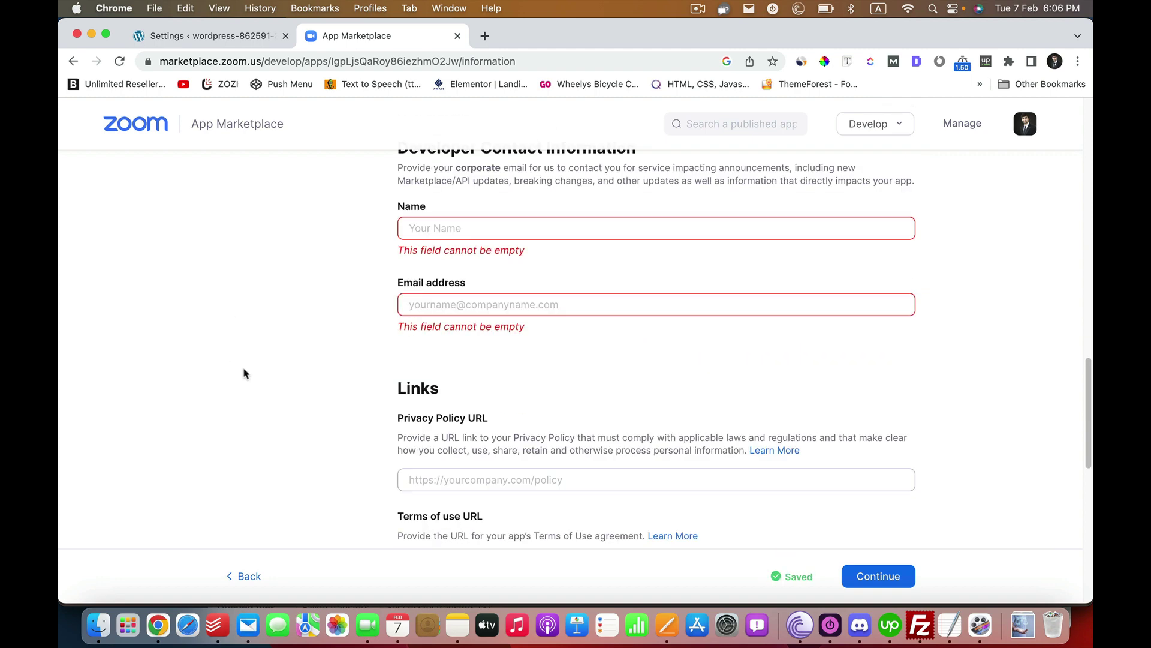
click(486, 228)
click(480, 264)
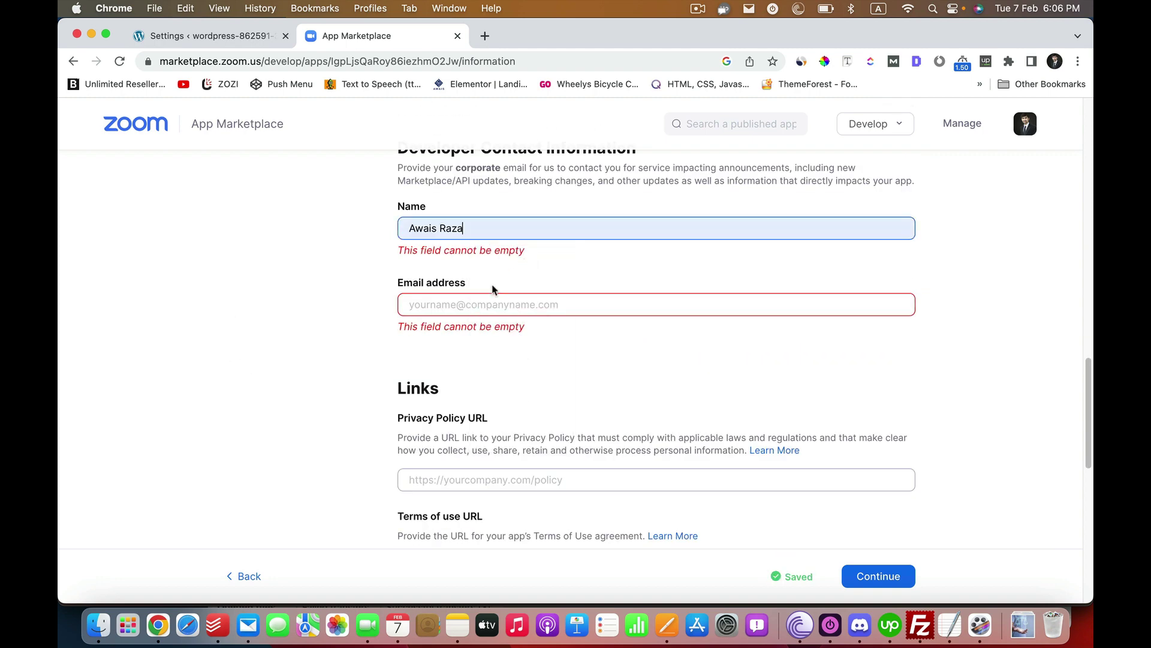
click(447, 286)
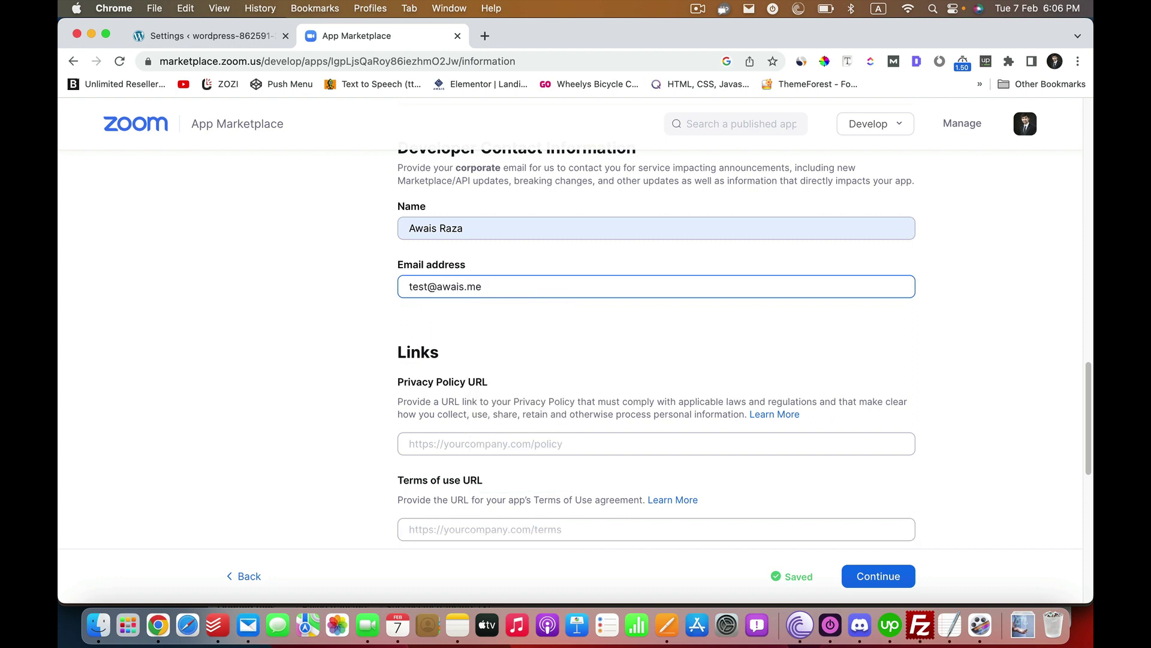
scroll(459, 346, down, 10)
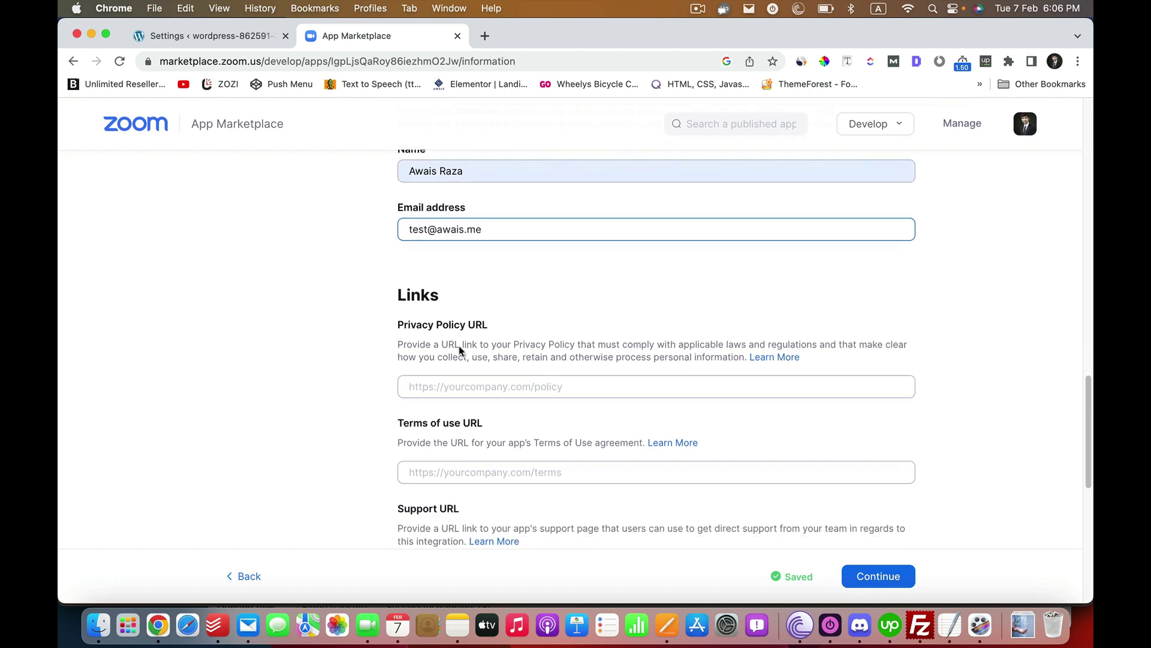
scroll(573, 339, up, 8)
scroll(572, 340, down, 2)
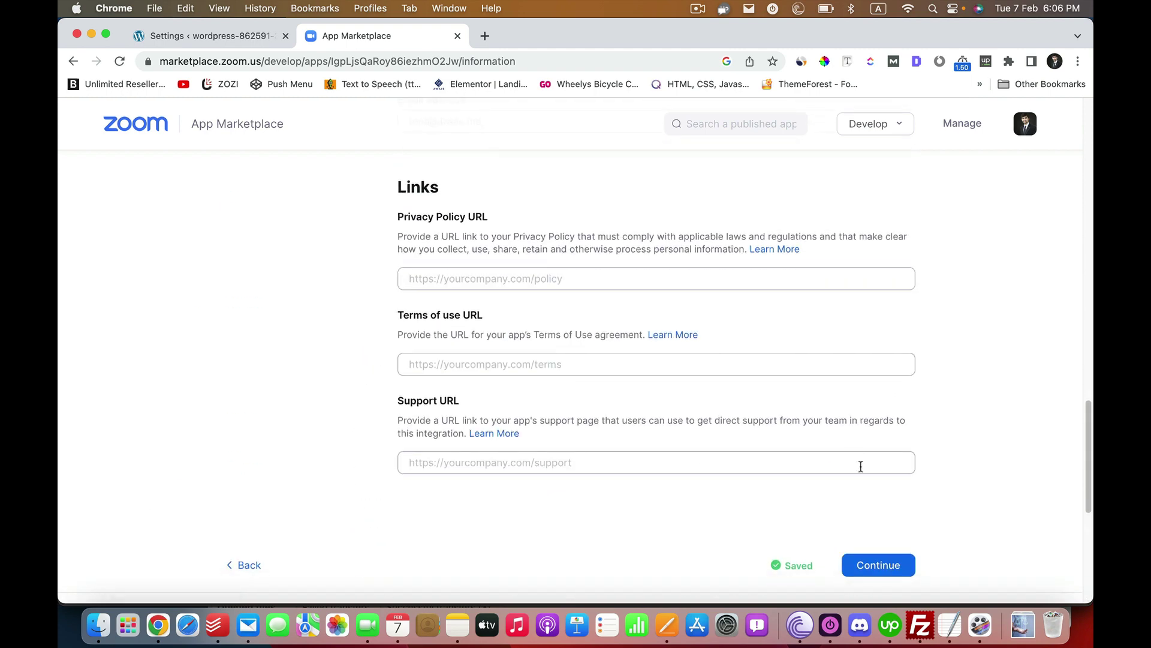
click(877, 575)
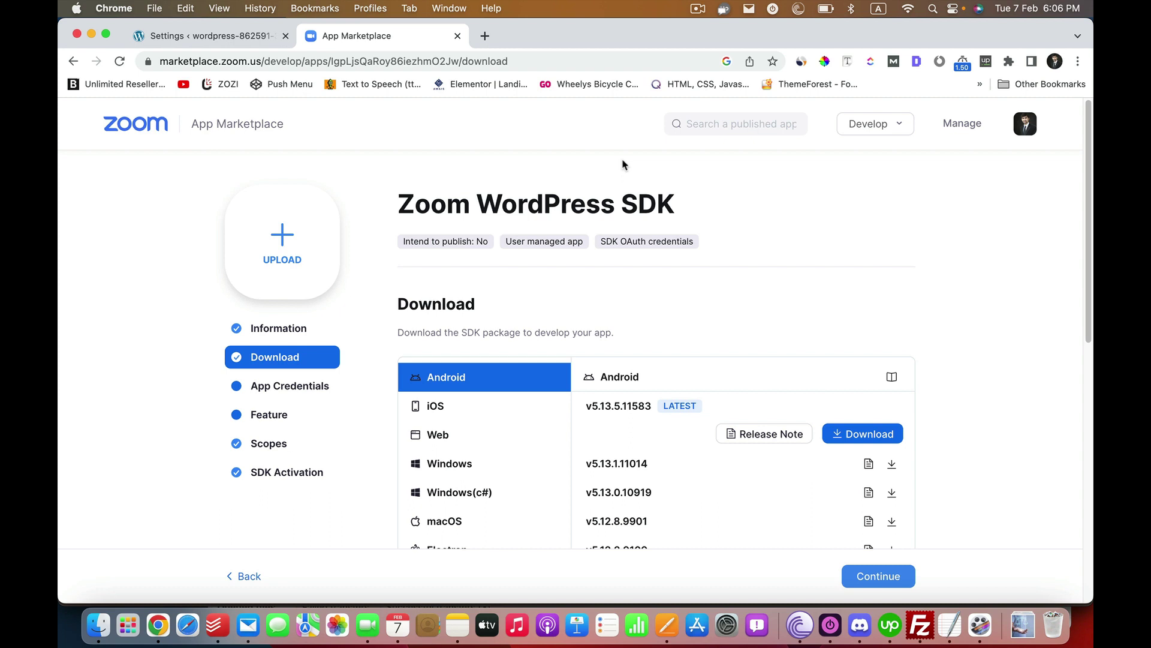
- Show the available Web SDK versions, then continue to the app's SDK credentials
scroll(460, 414, down, 4)
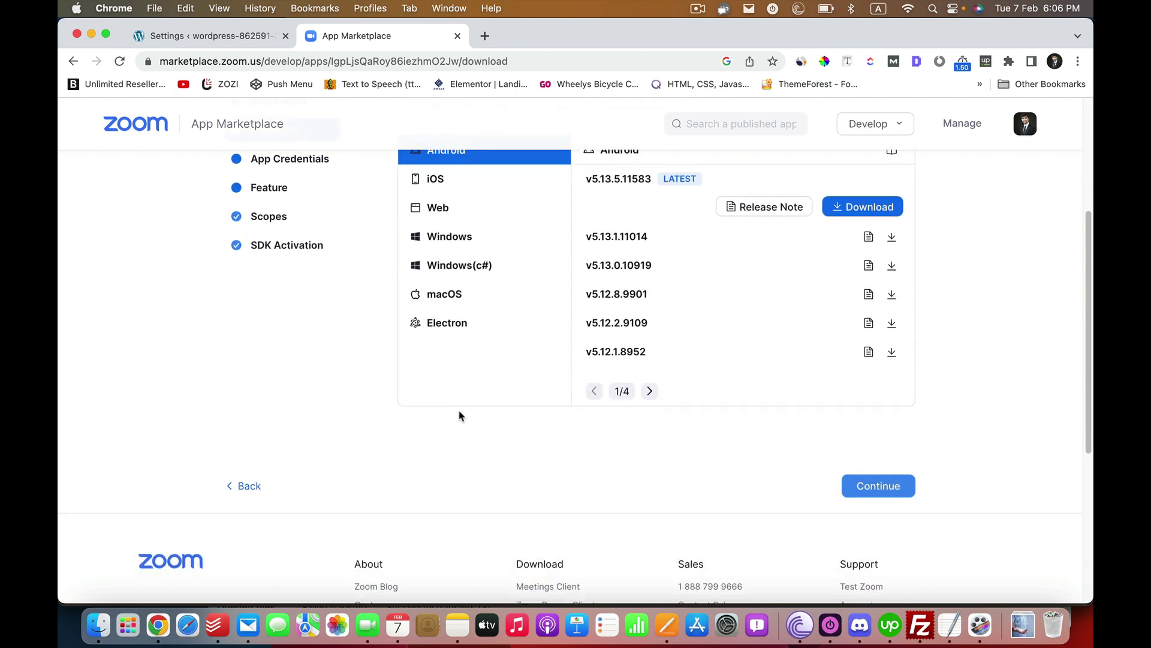
scroll(468, 324, up, 1)
click(473, 236)
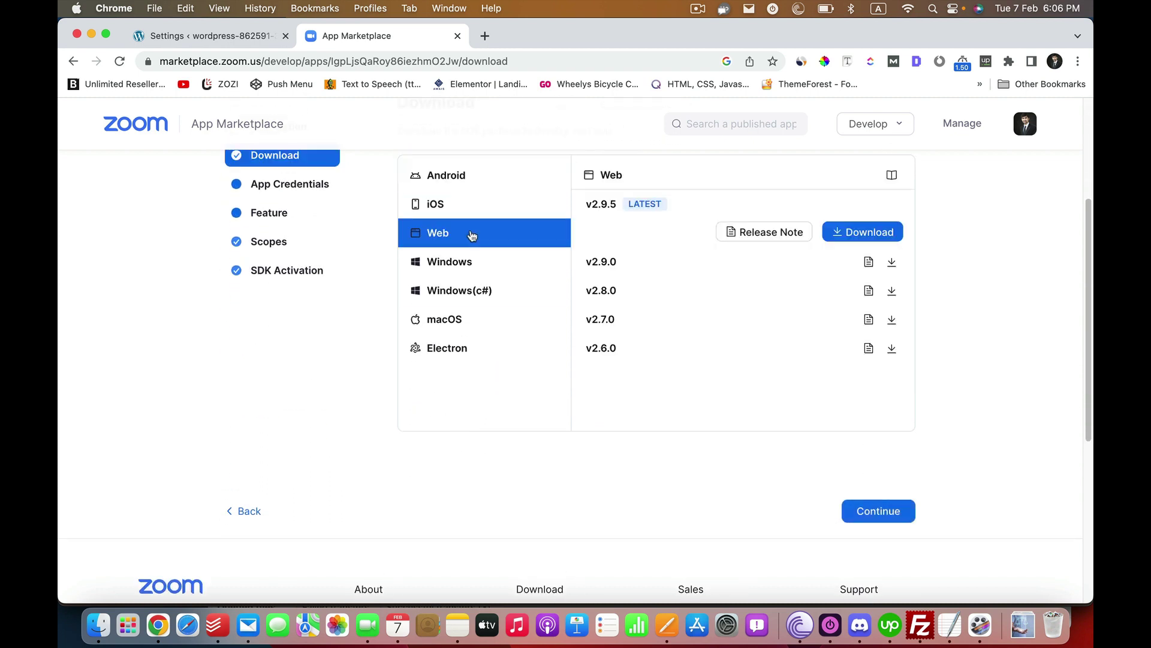
click(877, 511)
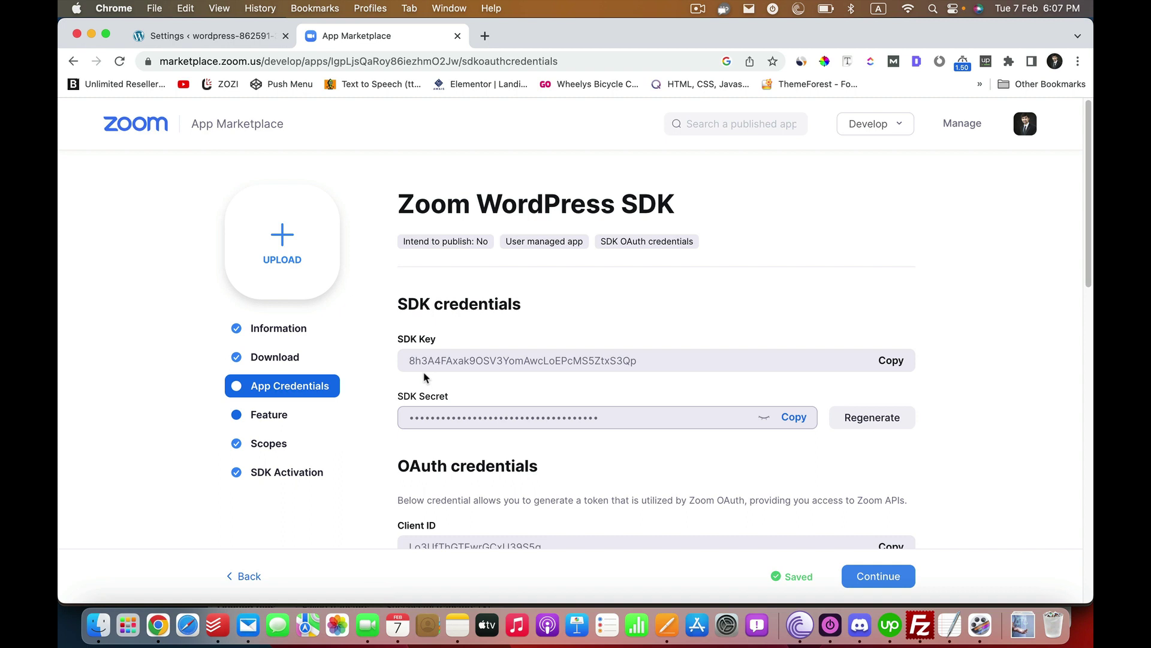
- Copy the Zoom WordPress SDK app's SDK Key to the clipboard with its Copy button
scroll(938, 494, down, 5)
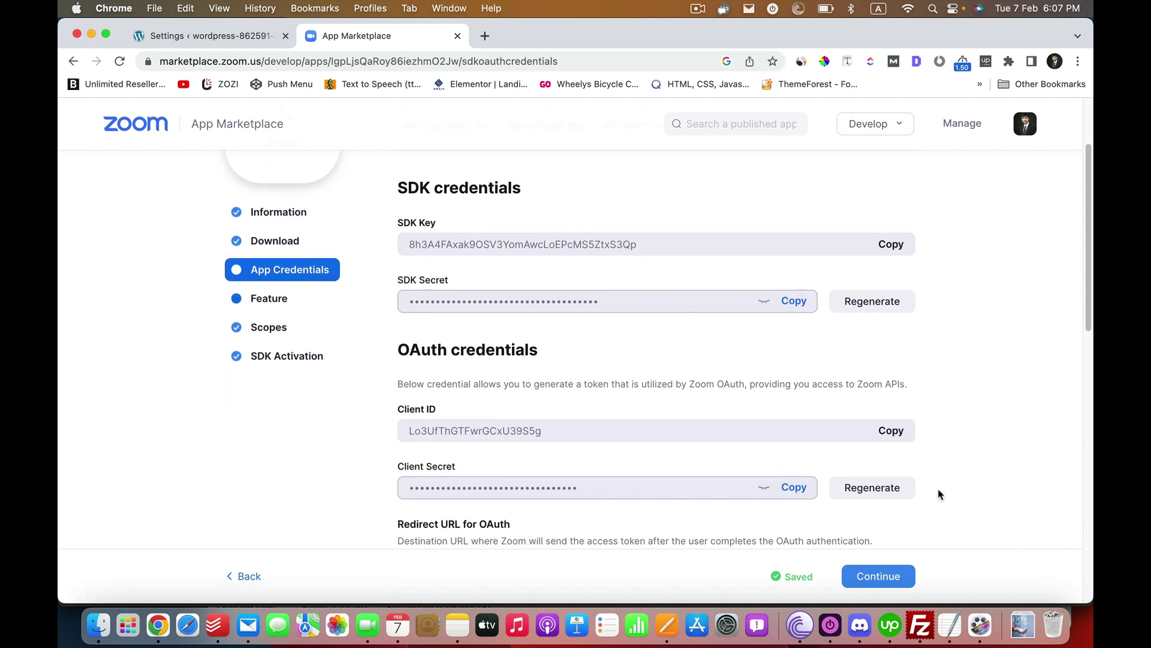
scroll(477, 327, up, 2)
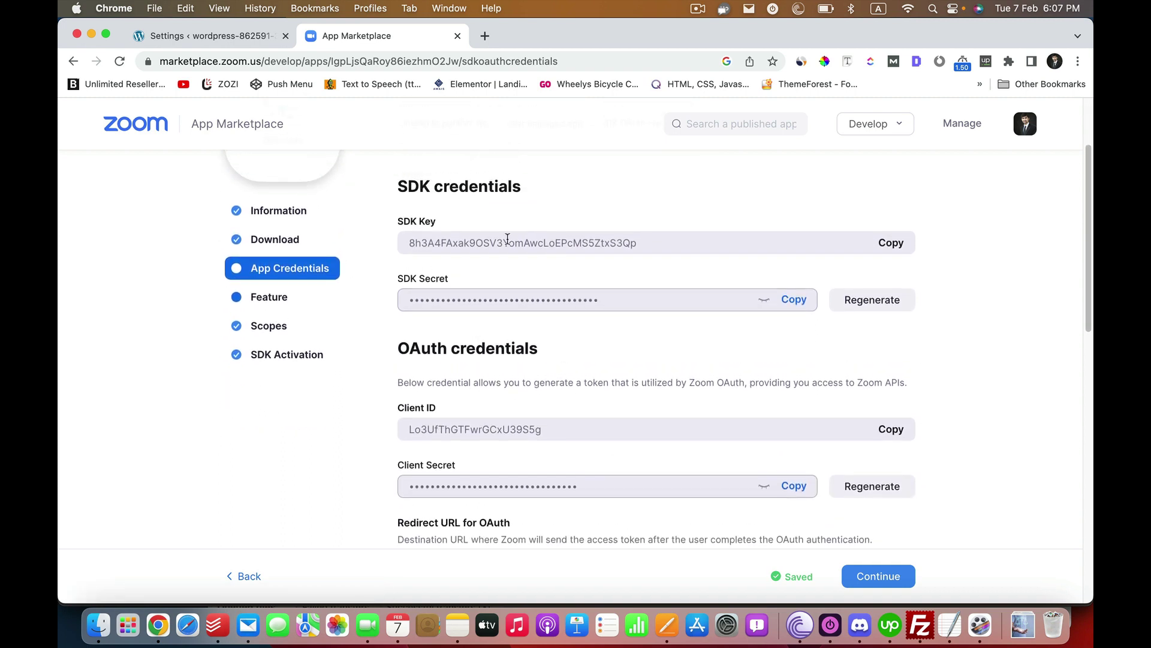
double_click(448, 241)
right_click(448, 241)
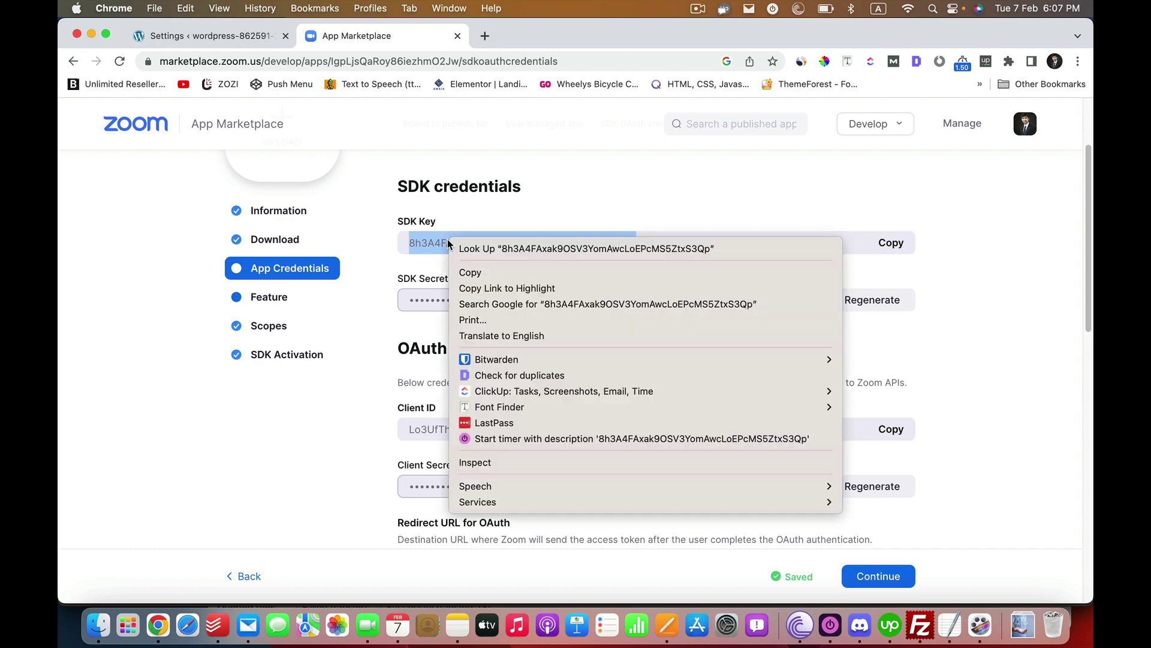
click(1063, 231)
click(891, 243)
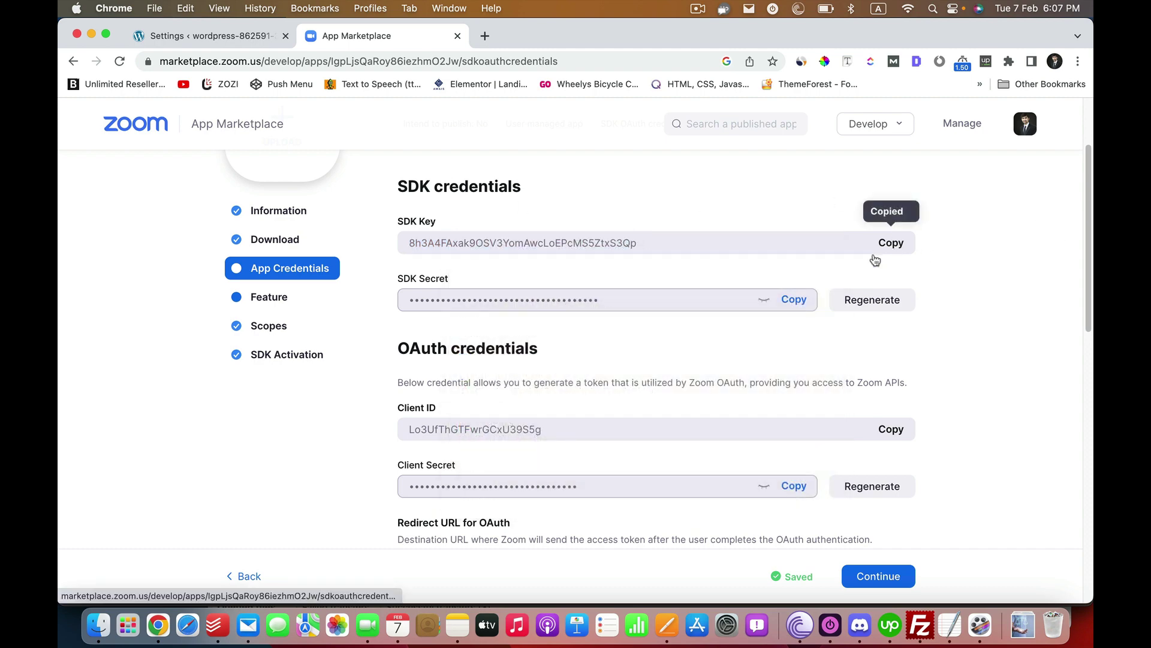
scroll(576, 360, down, 5)
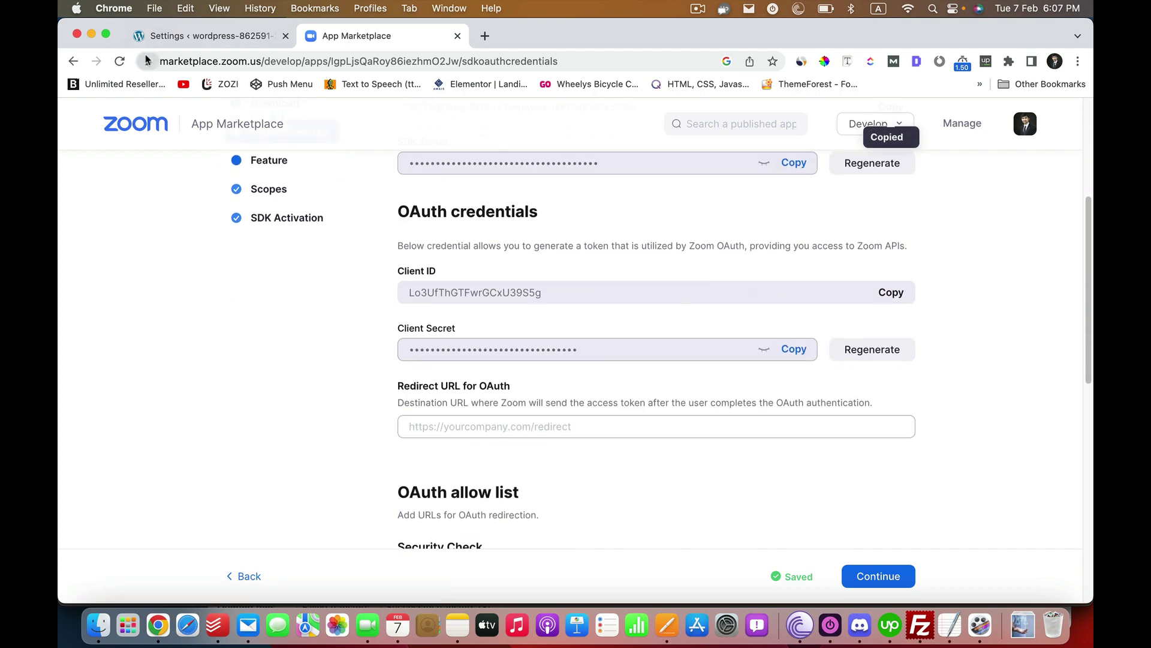
click(192, 53)
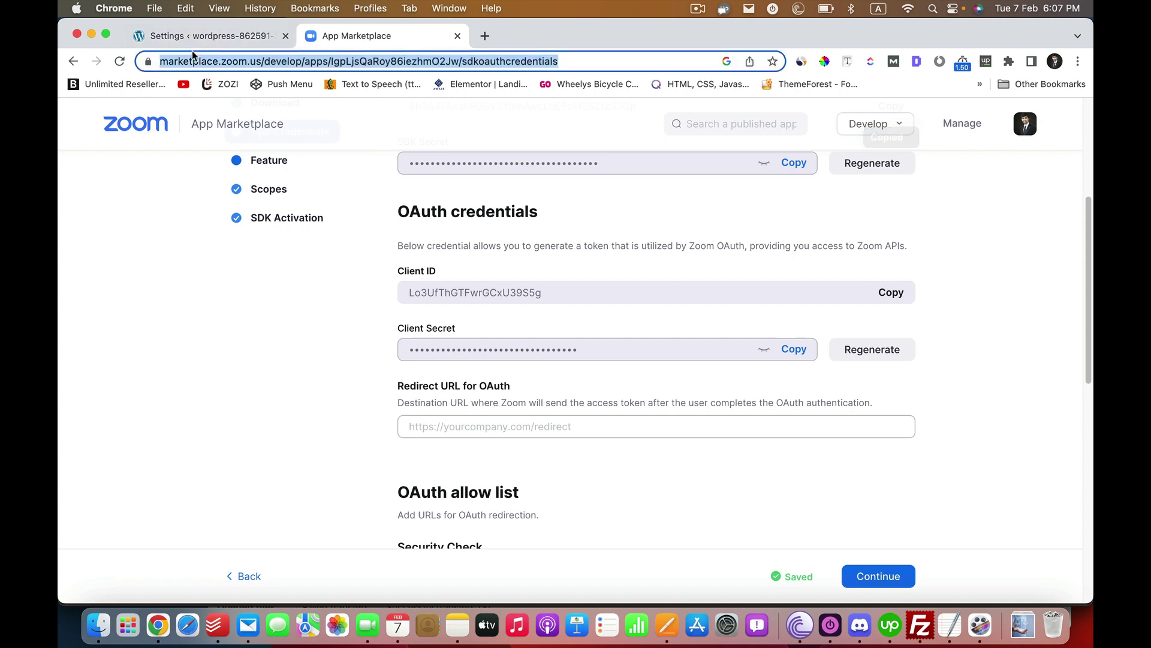
- Paste the copied SDK Key into the WordPress Zoom plugin's SDK key field
click(222, 39)
scroll(384, 409, down, 3)
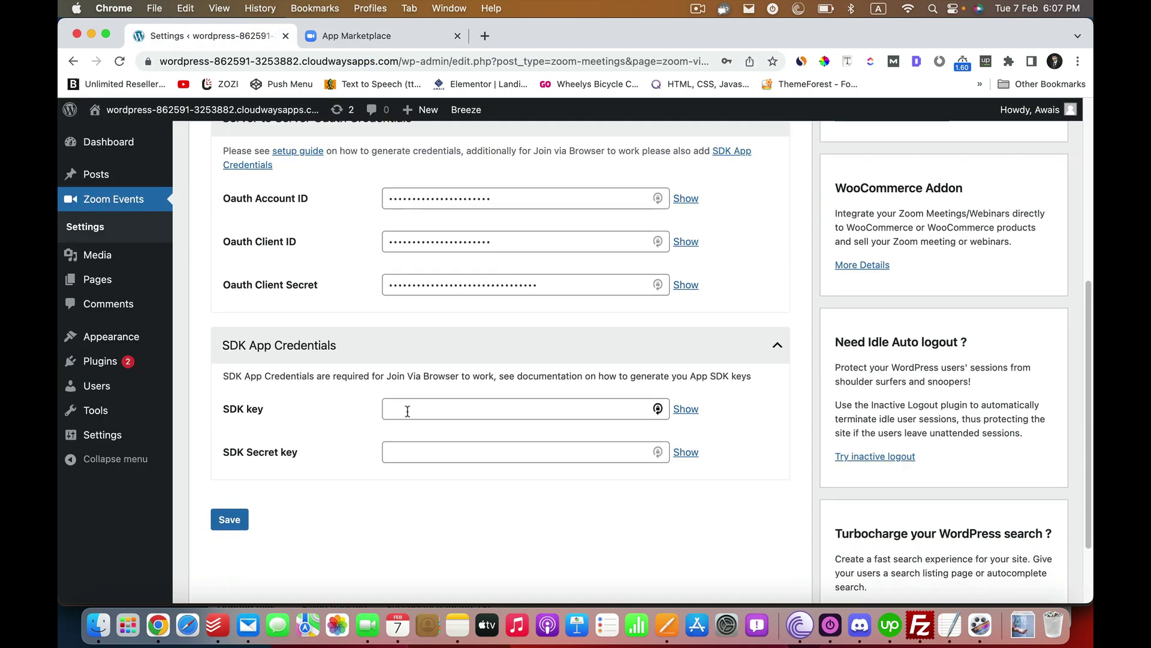
right_click(459, 400)
click(483, 445)
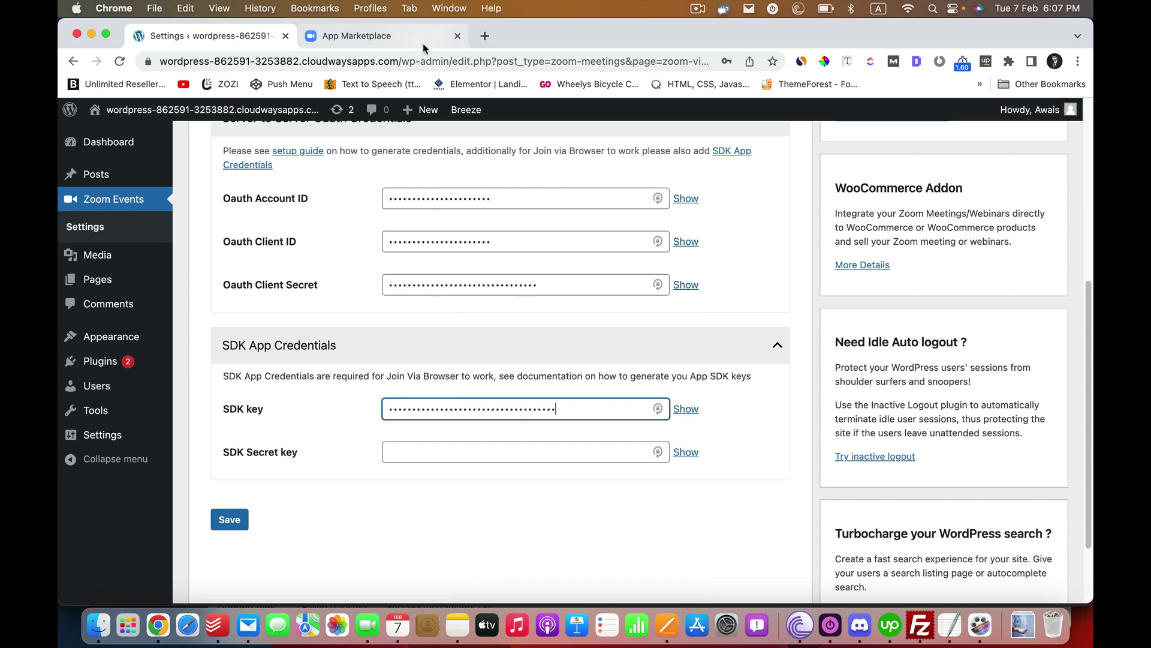
- Copy the SDK Secret from the Marketplace, paste it into SDK Secret key, and save
click(372, 36)
scroll(528, 307, up, 3)
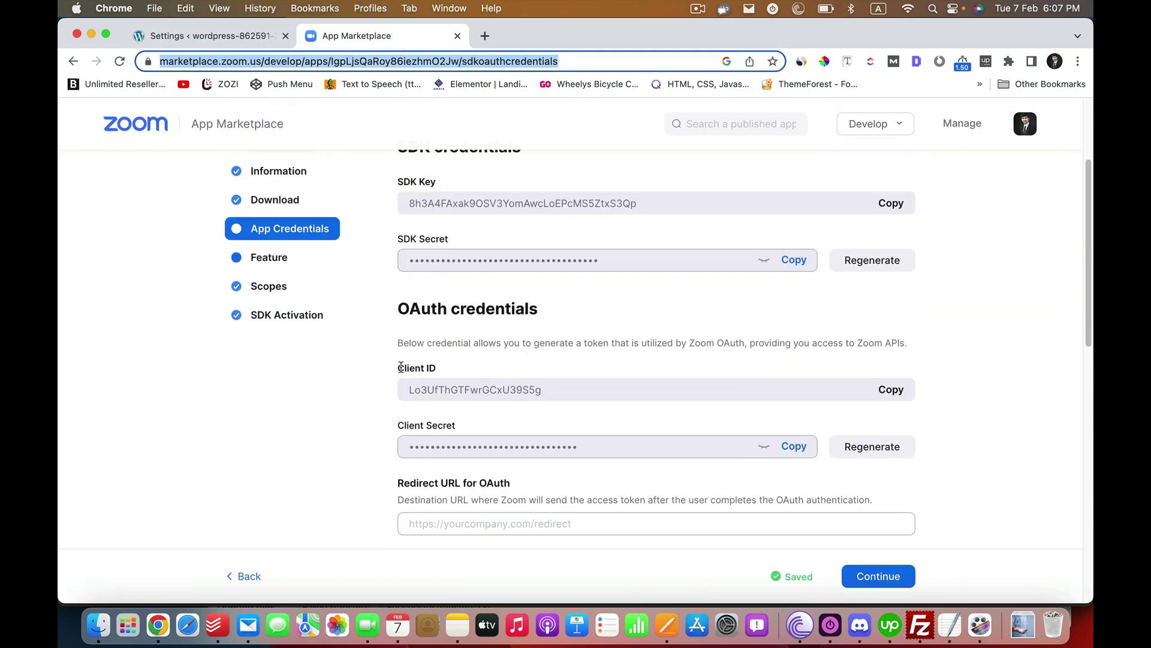
click(792, 261)
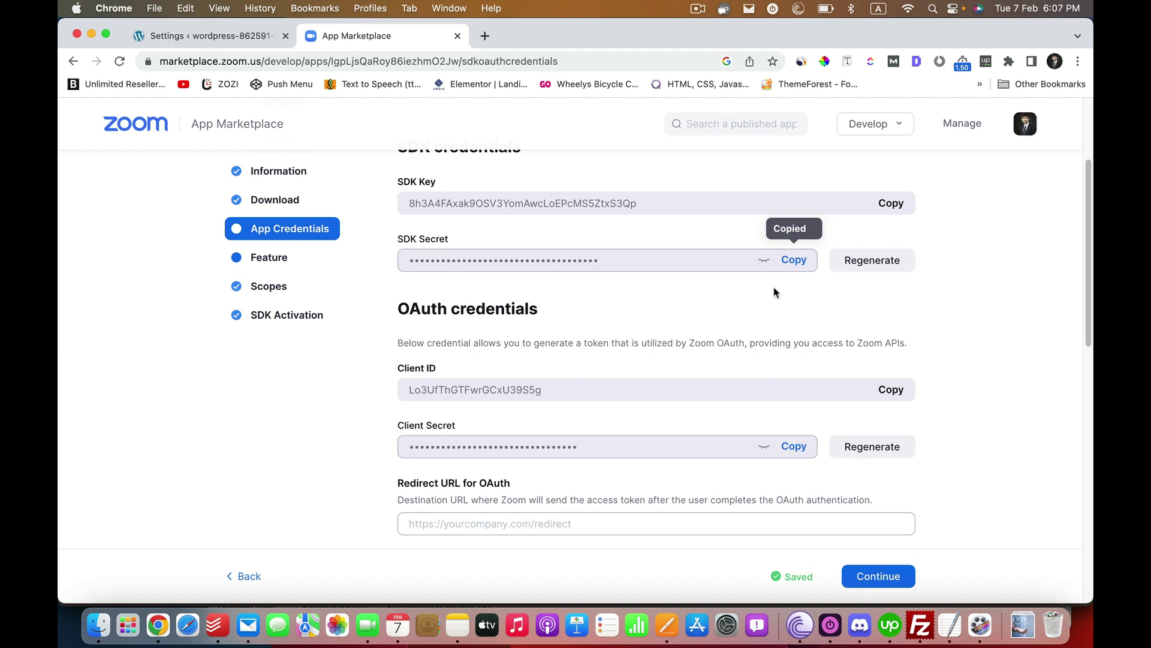
click(180, 35)
click(420, 452)
right_click(423, 452)
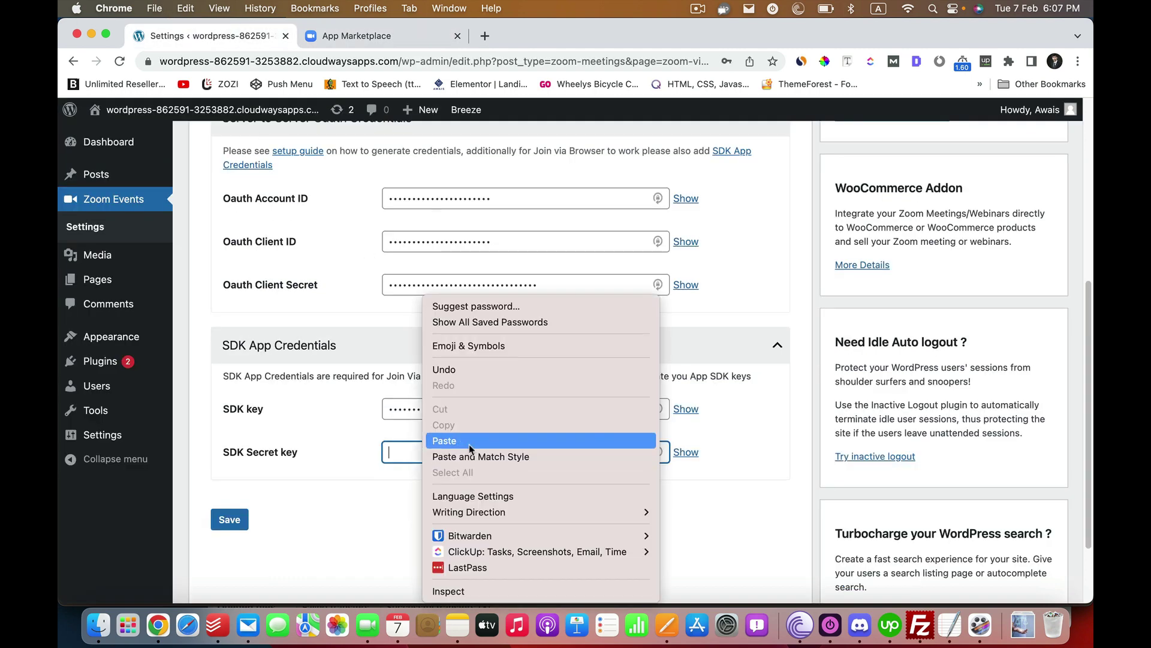
click(444, 441)
click(230, 520)
- Dismiss Chrome's save-password prompt and bring up the empty Zoom Events list
scroll(483, 327, up, 2)
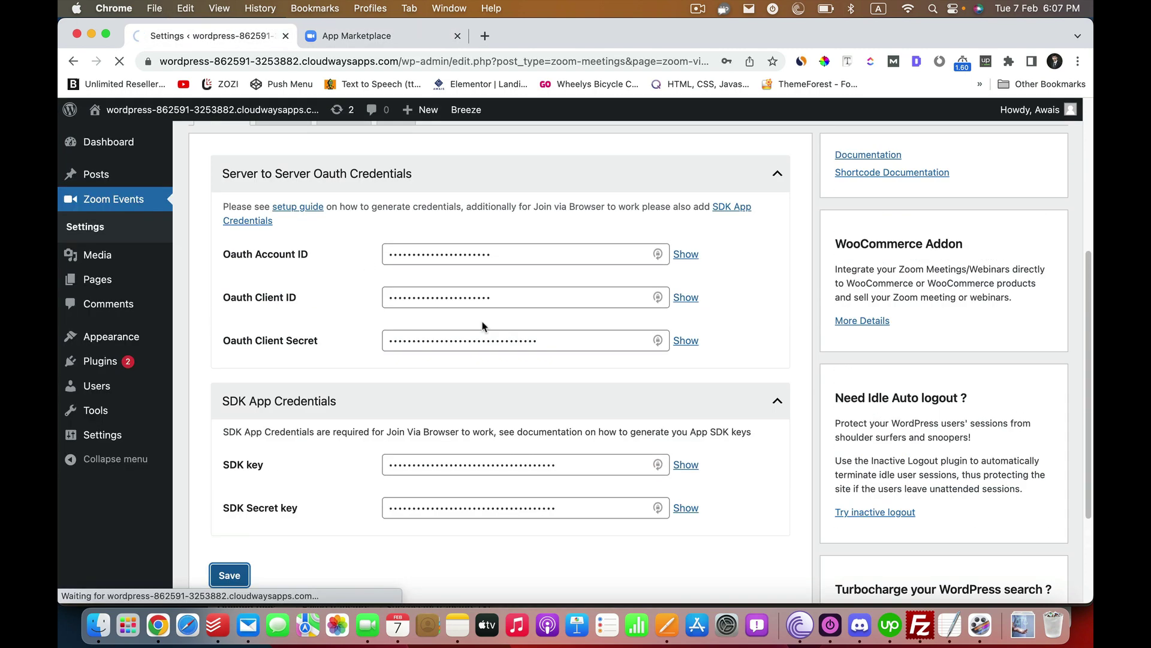
scroll(483, 326, up, 3)
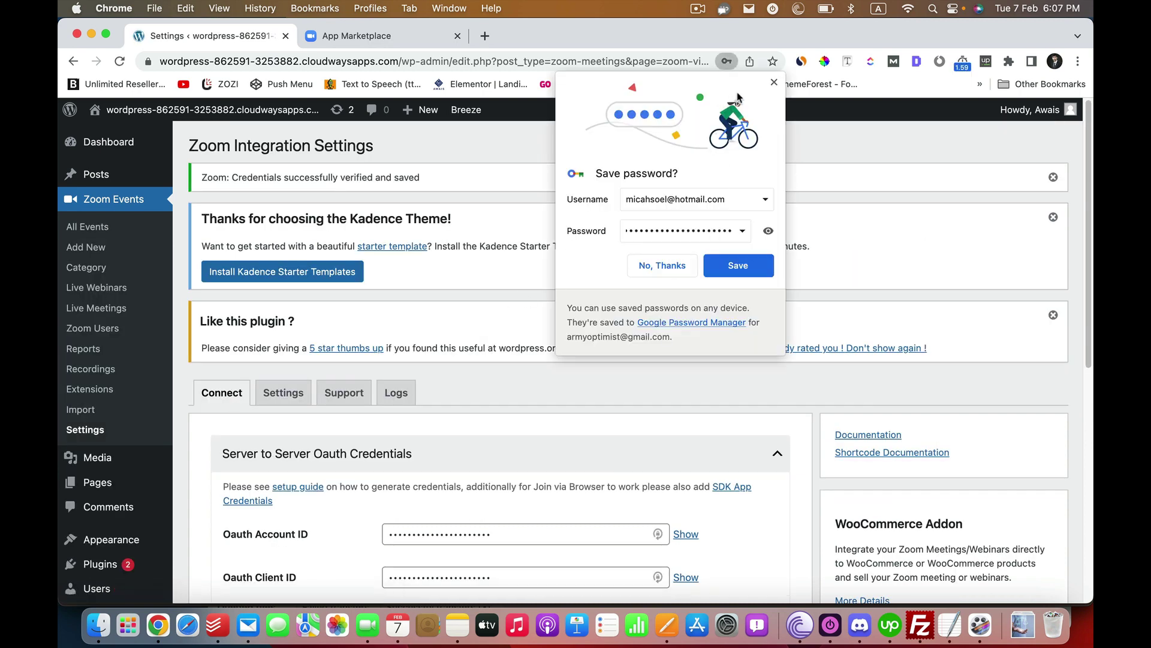
click(775, 82)
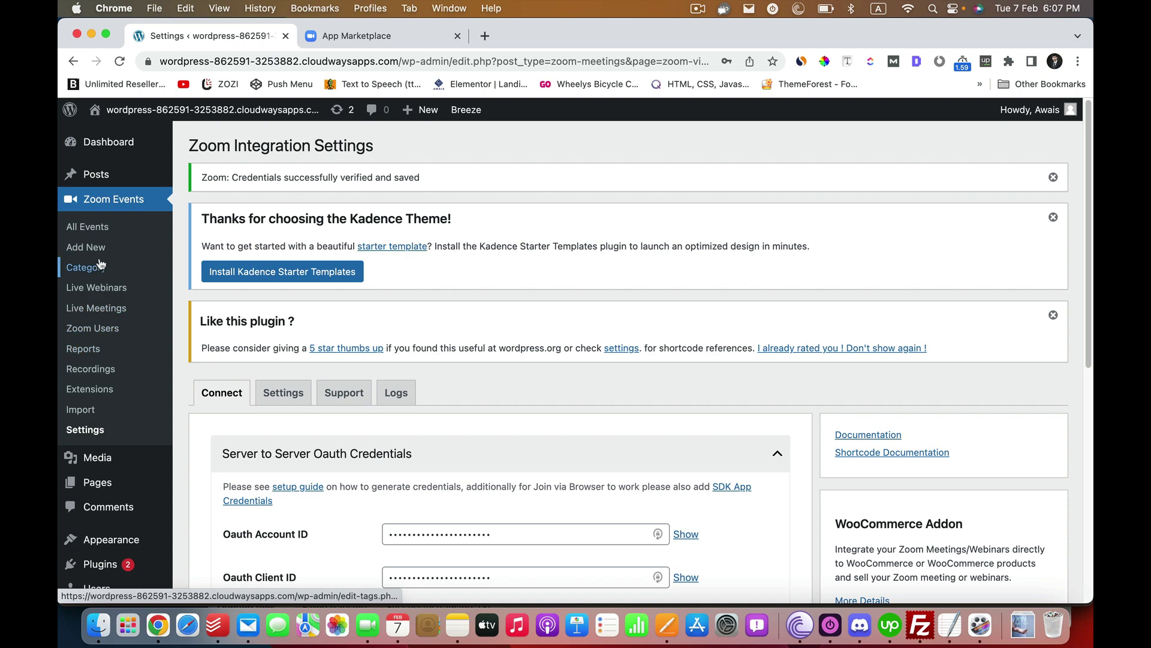
scroll(578, 324, down, 10)
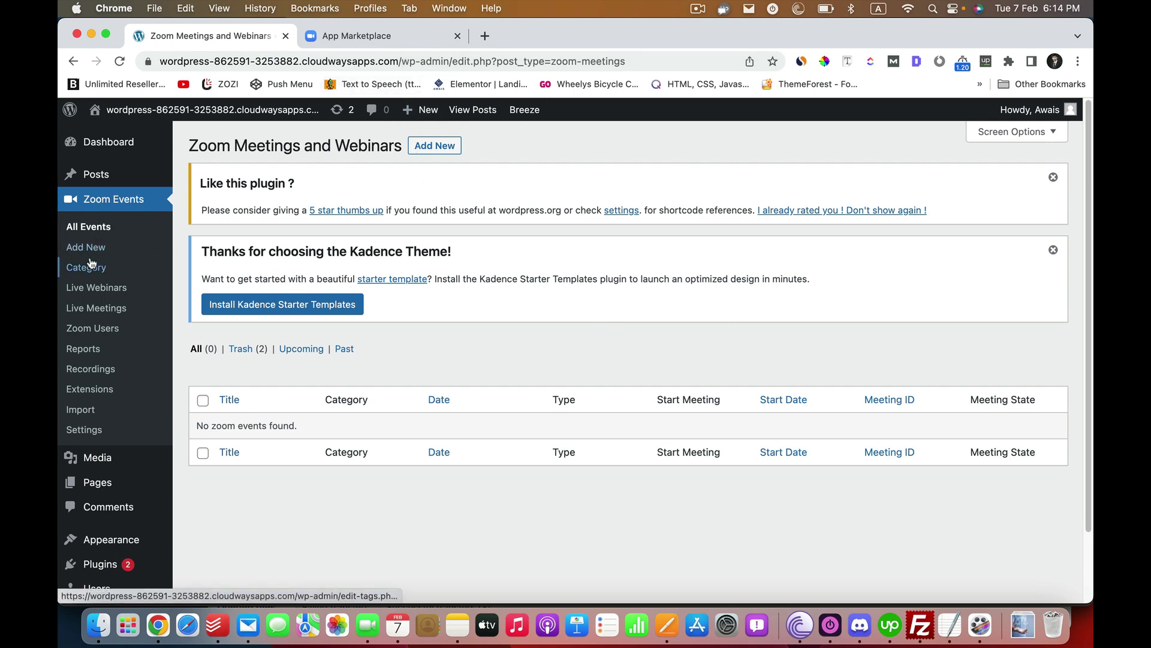
- Start a new Zoom event titled 'Weekly meeting for members'
click(76, 254)
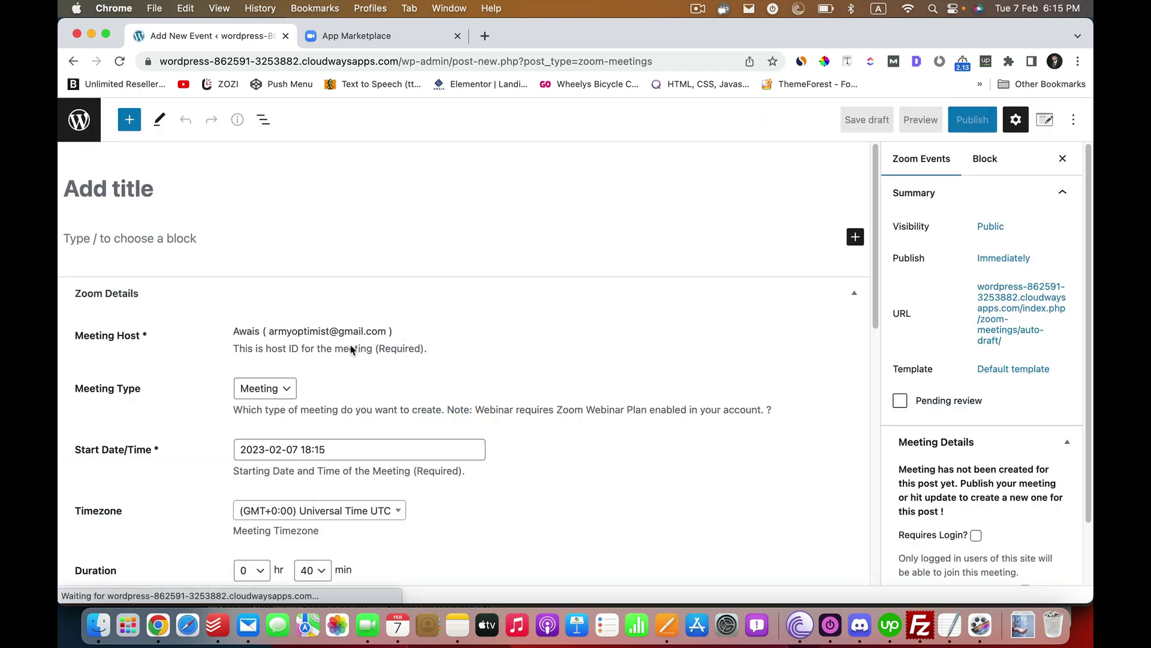
click(243, 175)
text(We)
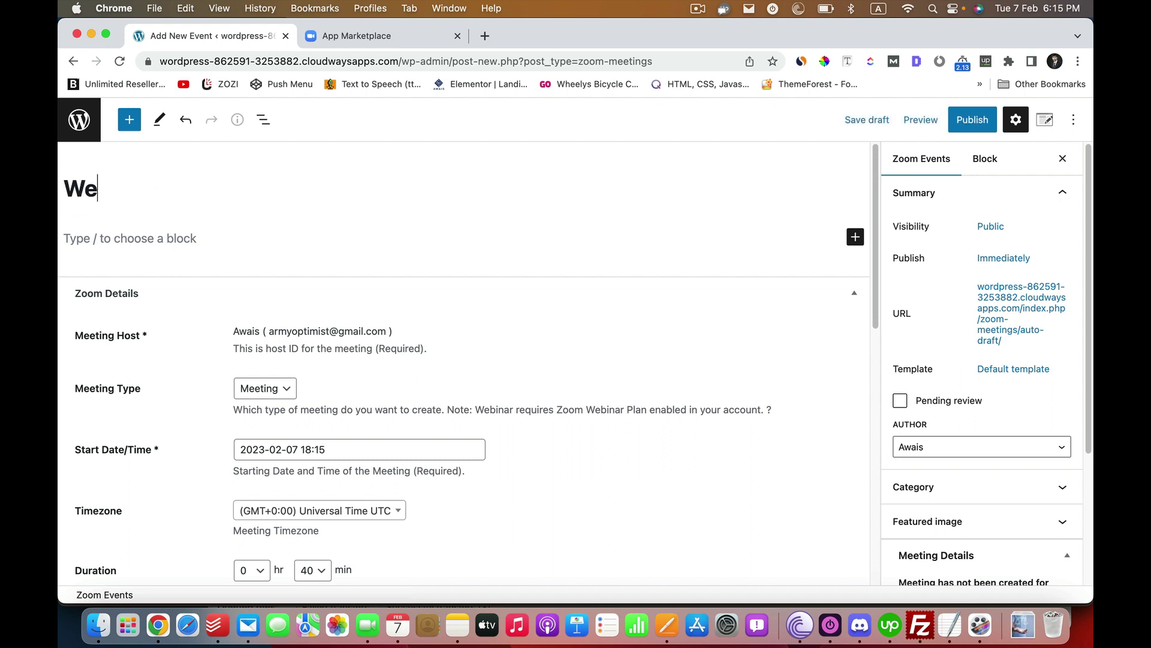
text(ekly meeting for members)
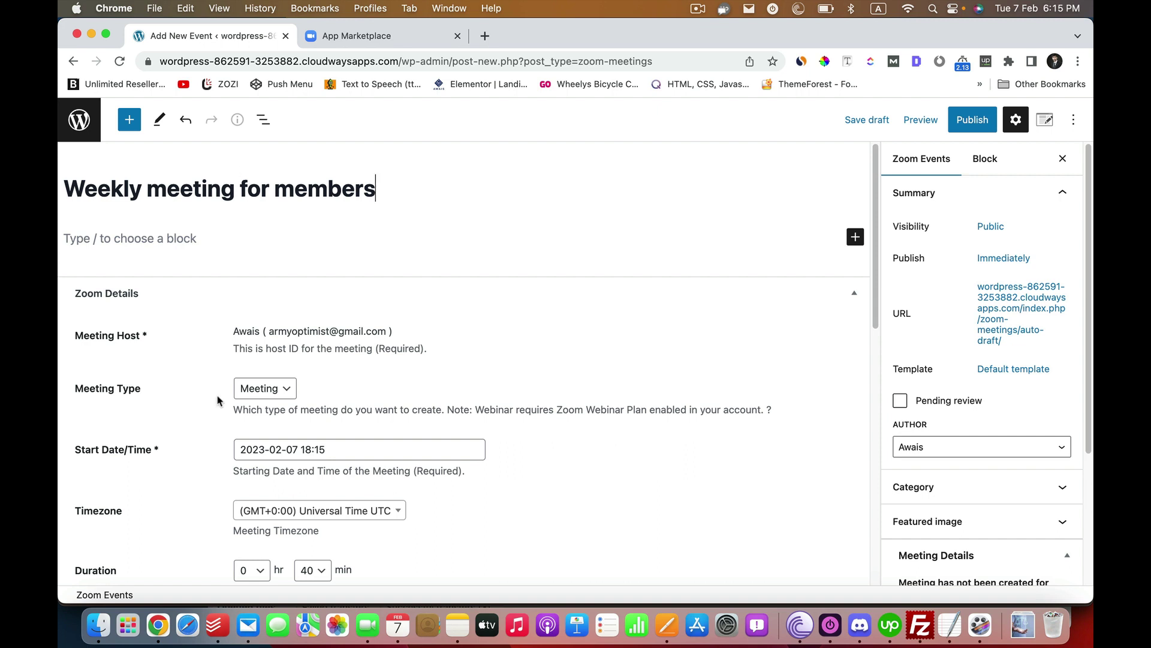
scroll(238, 403, down, 1)
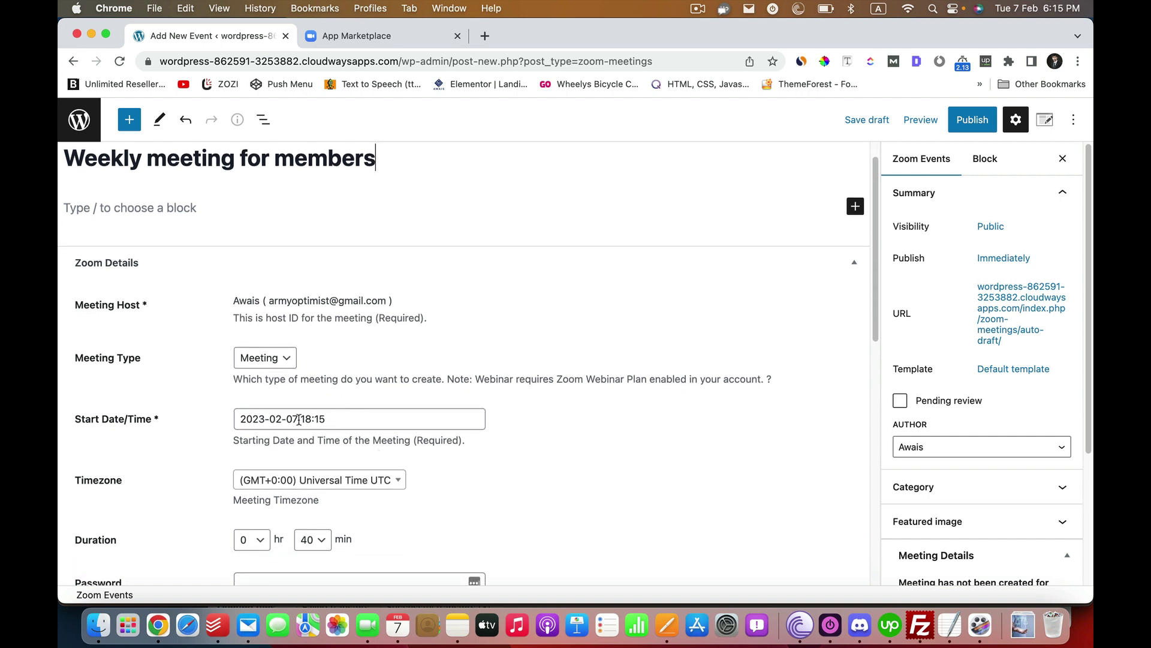
scroll(299, 410, down, 4)
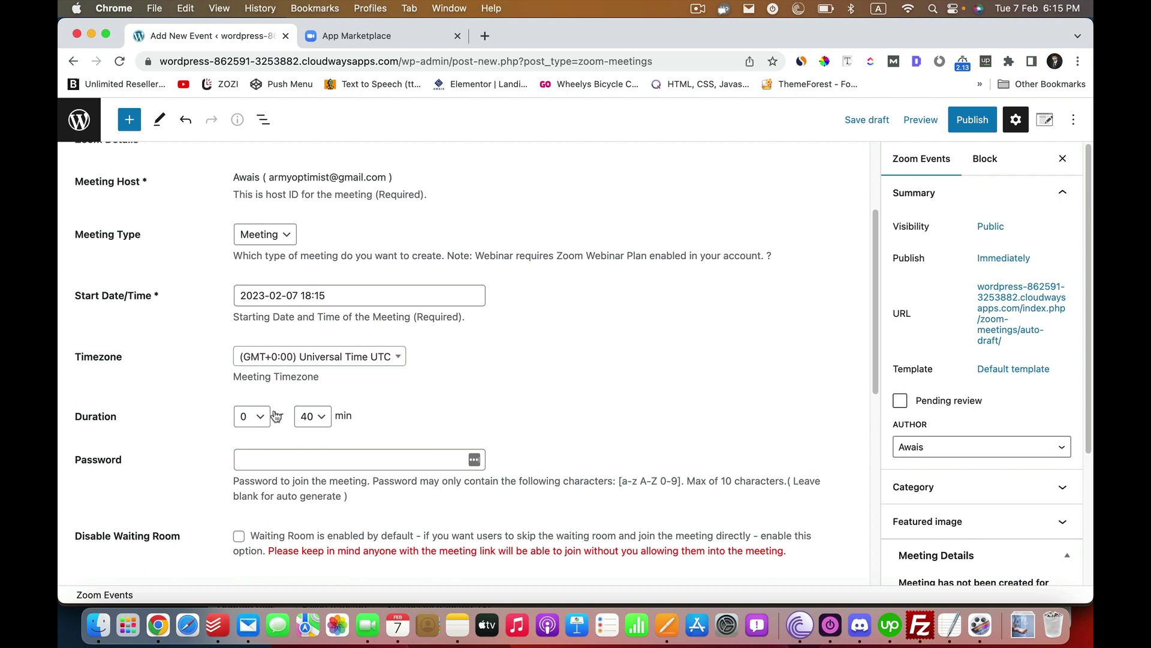
- Give the meeting a password and set its auto recording to Cloud
click(286, 466)
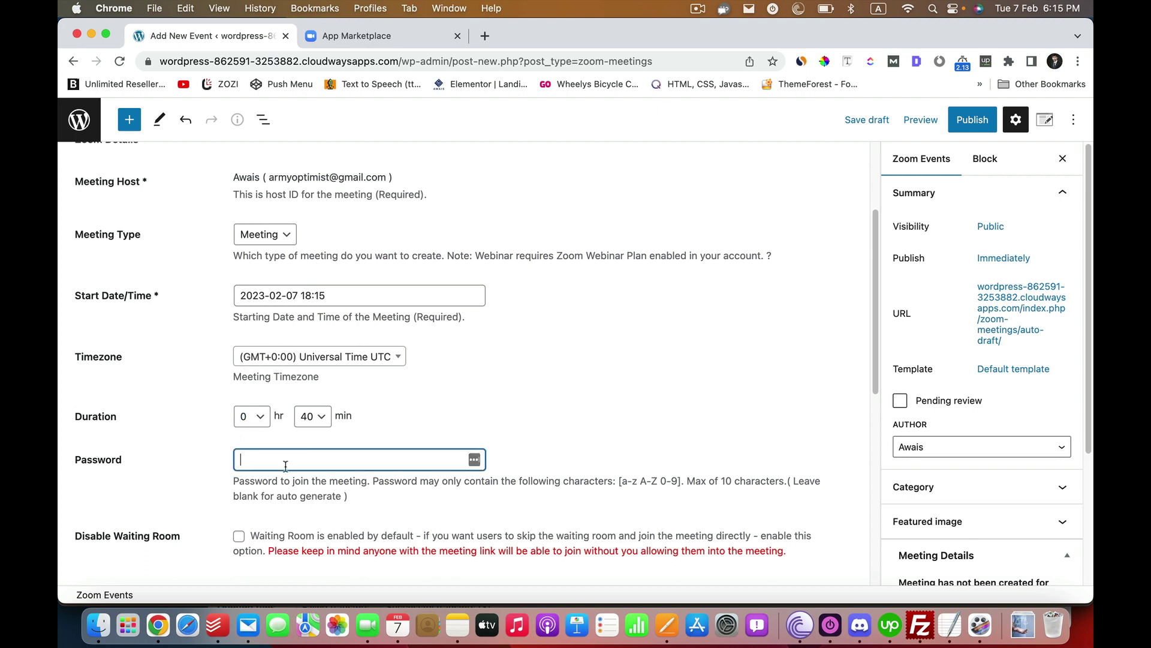
scroll(194, 460, down, 3)
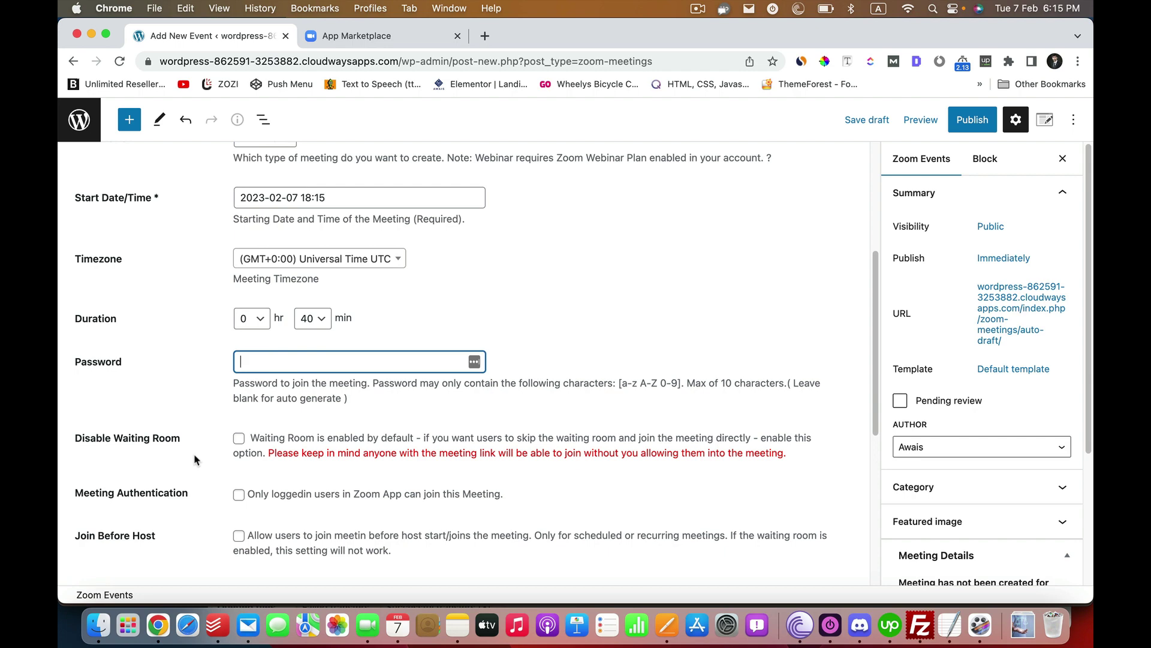
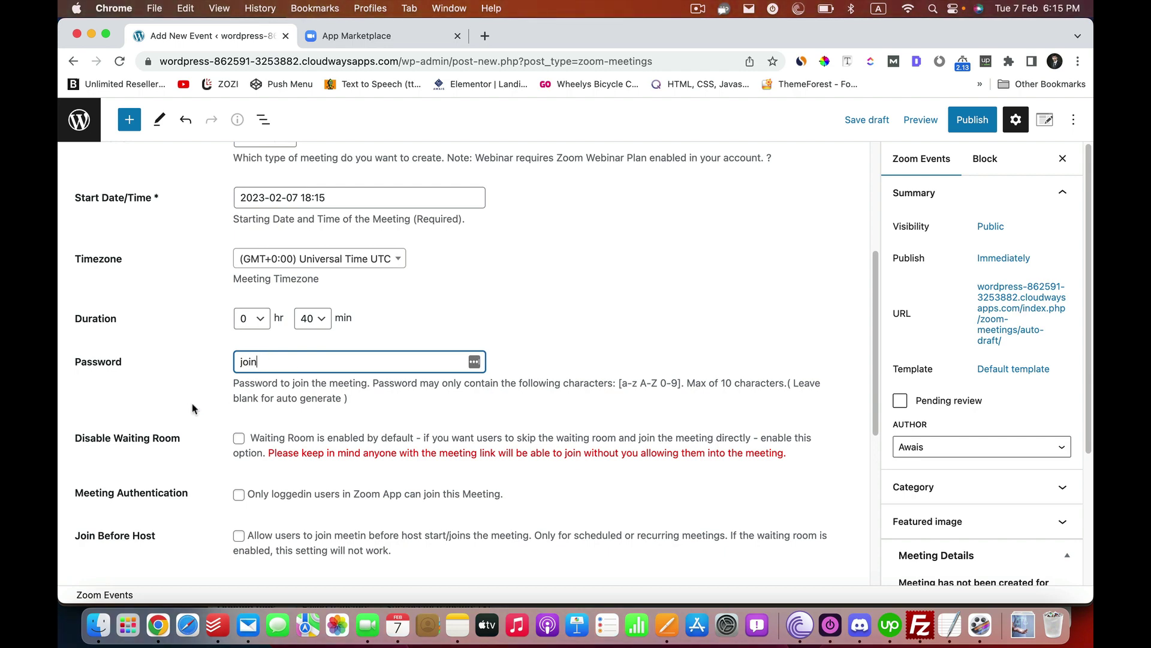
scroll(197, 396, down, 6)
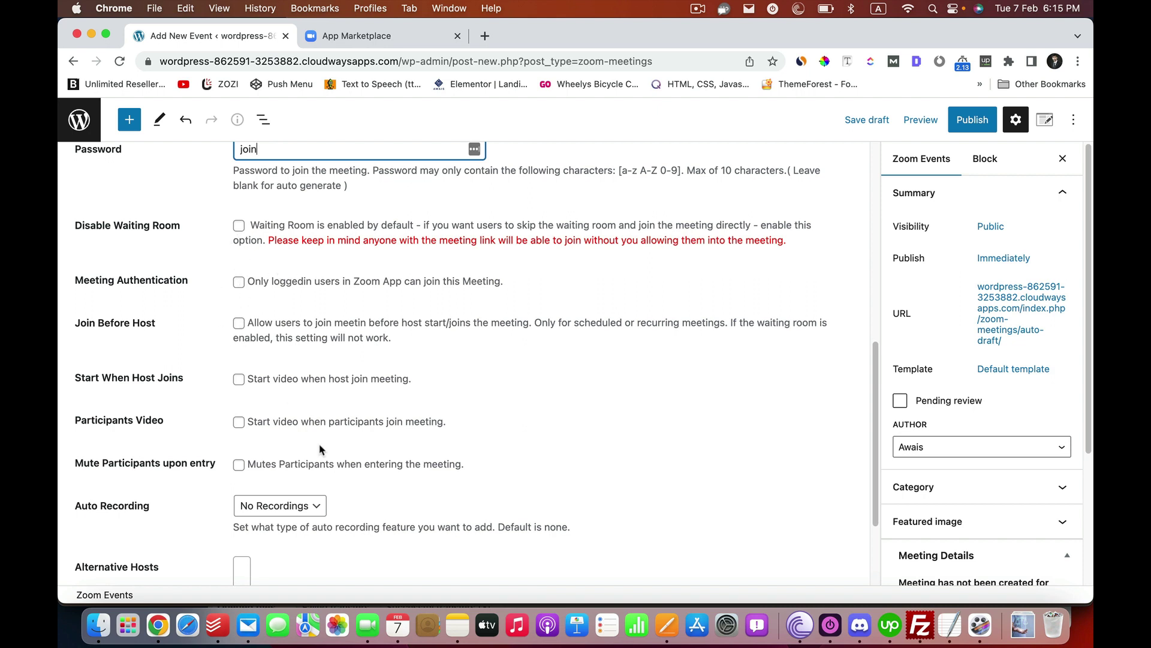
scroll(334, 484, down, 2)
click(282, 429)
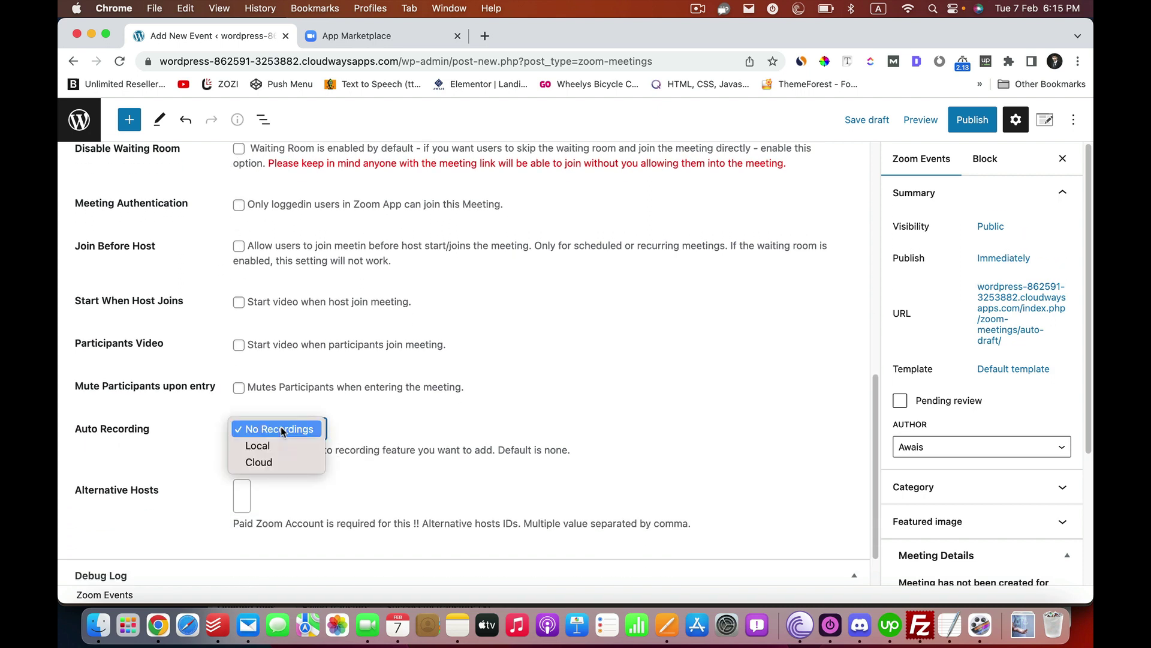
click(267, 462)
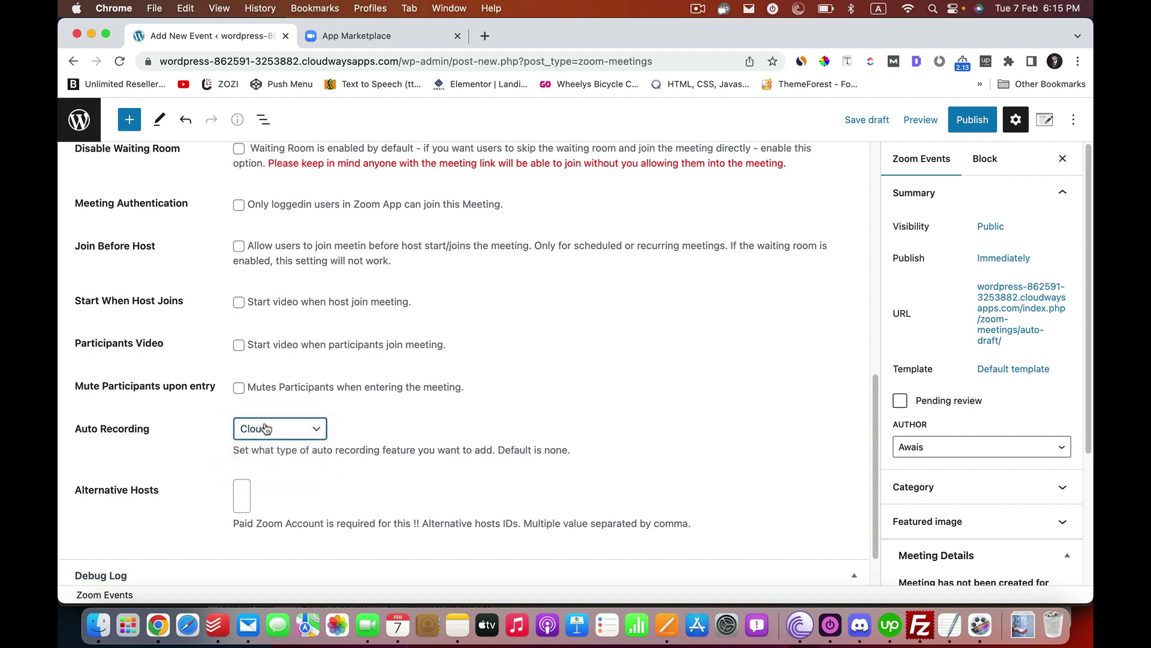
scroll(114, 477, up, 10)
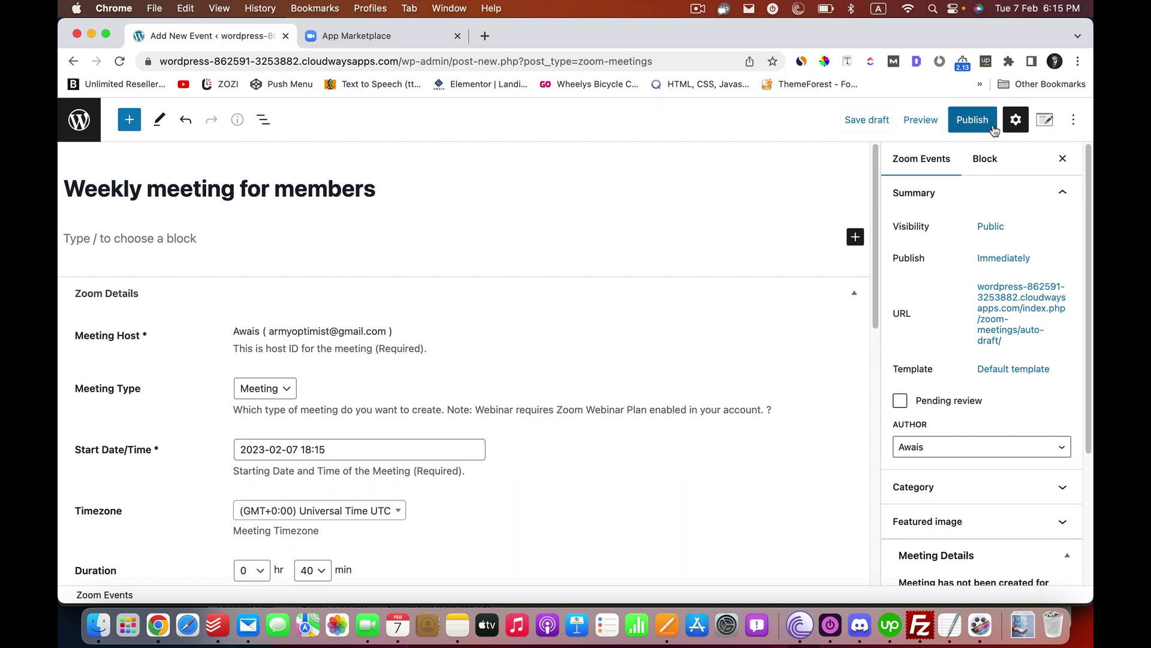
- Publish the 'Weekly meeting for members' event and view it in a new tab
click(972, 119)
click(922, 123)
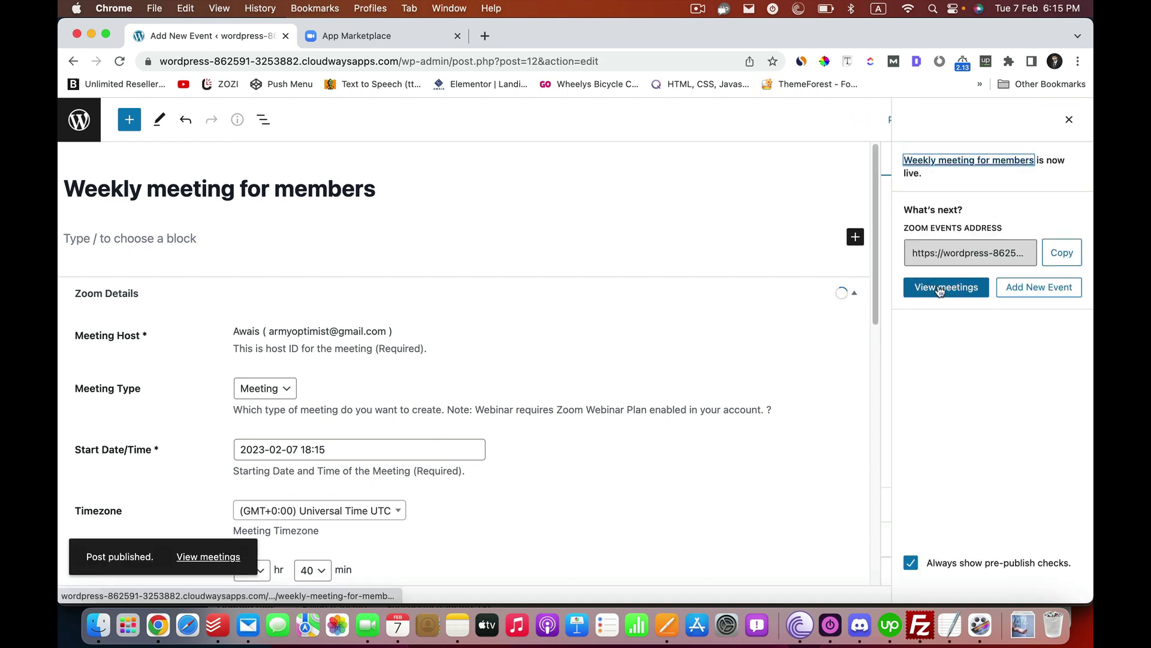
right_click(937, 286)
click(842, 266)
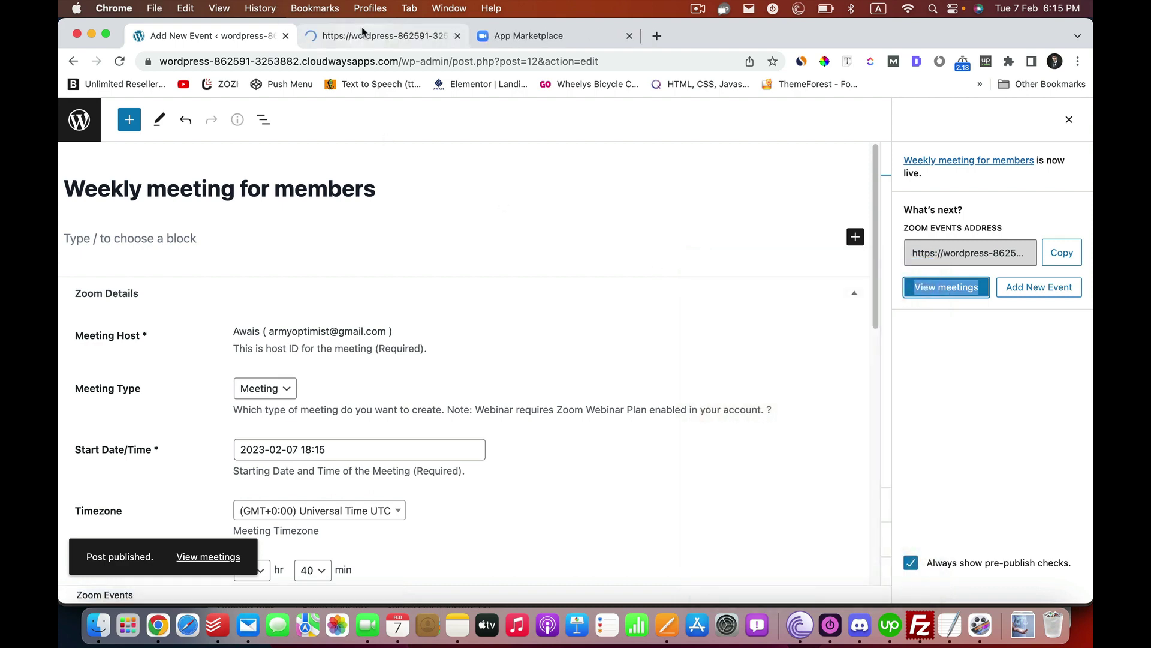
key(ctrl+Tab)
- Scroll through the event page to check its countdown, details and join buttons
scroll(724, 381, down, 10)
scroll(1040, 252, up, 10)
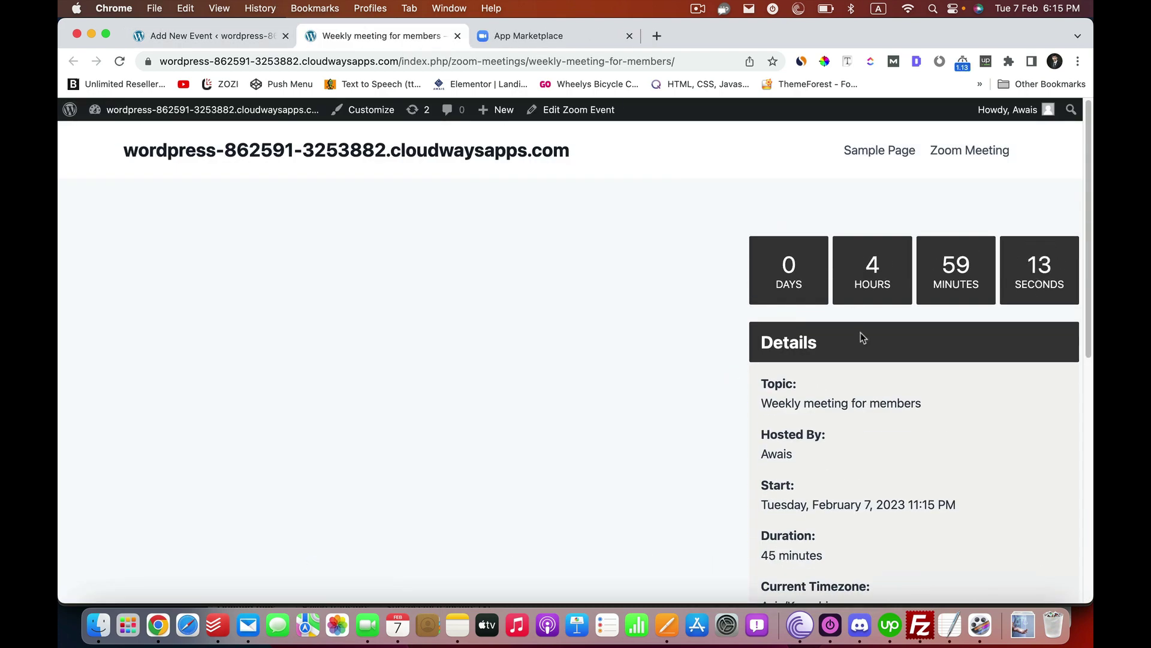
scroll(916, 389, down, 5)
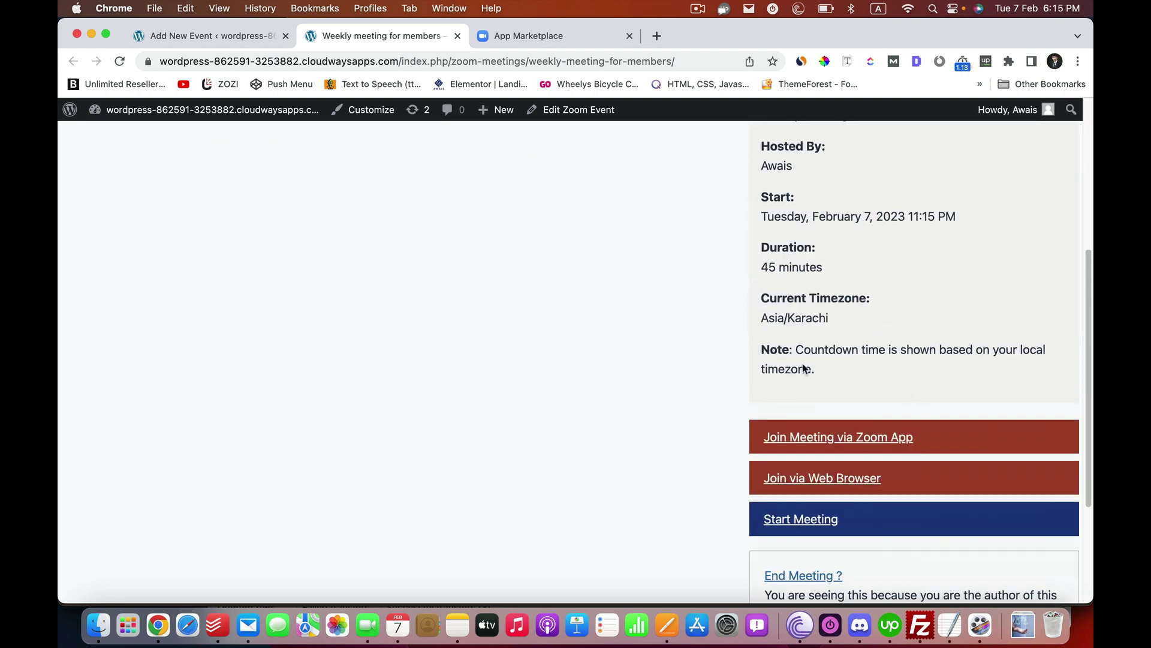
scroll(773, 461, down, 2)
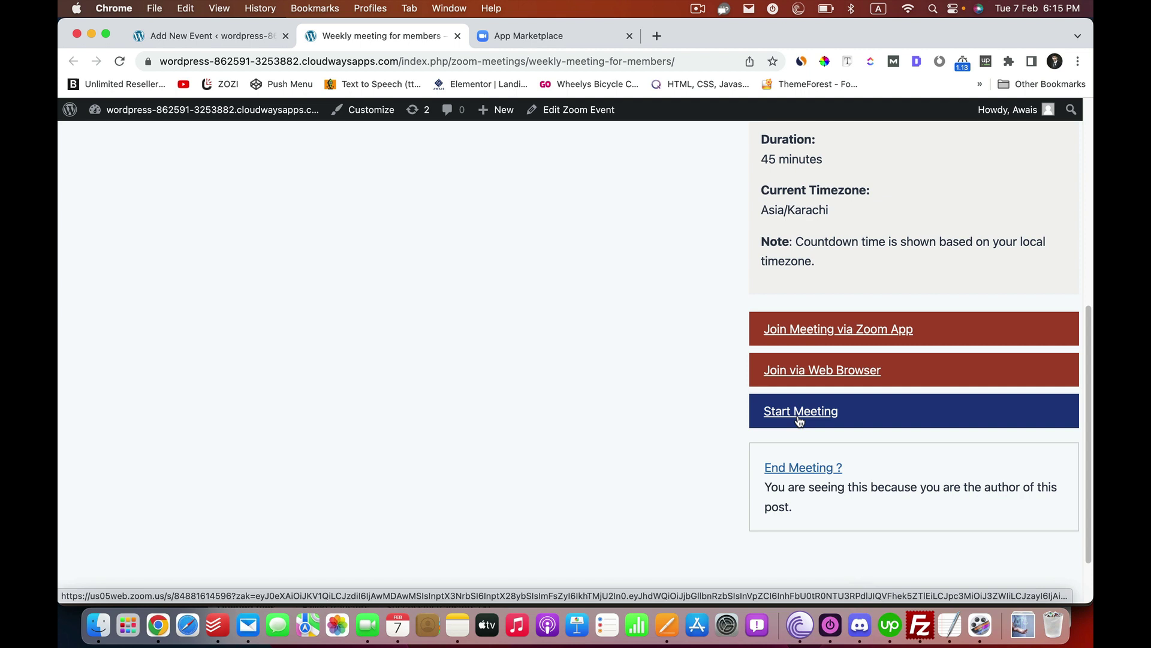
scroll(800, 420, up, 6)
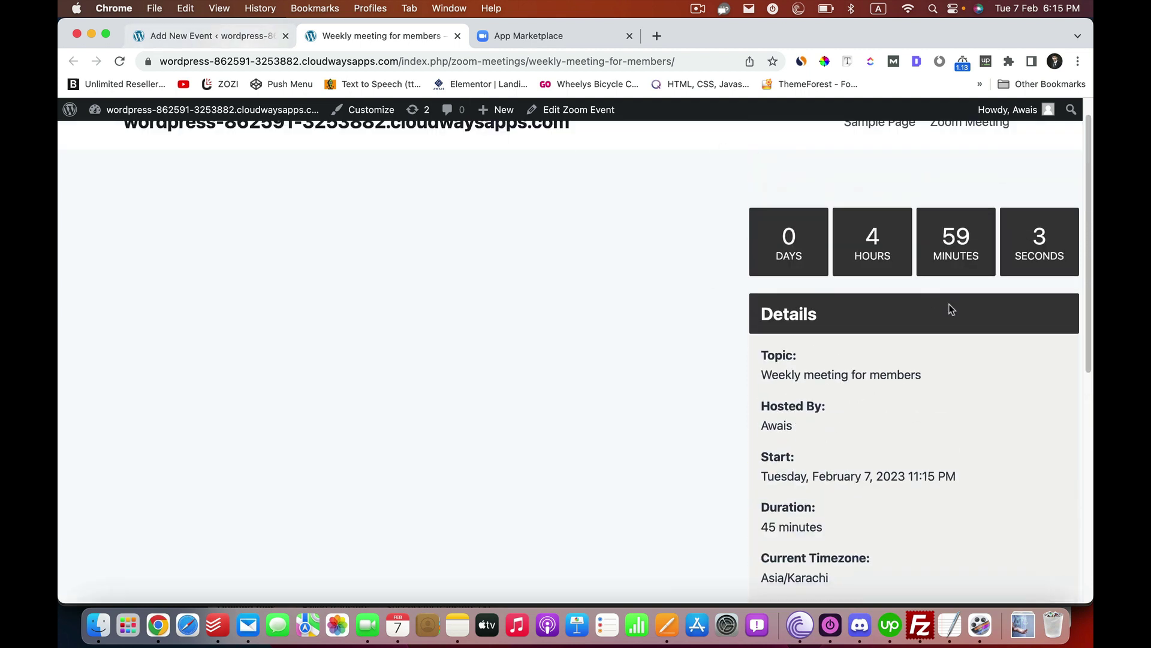
scroll(840, 363, up, 1)
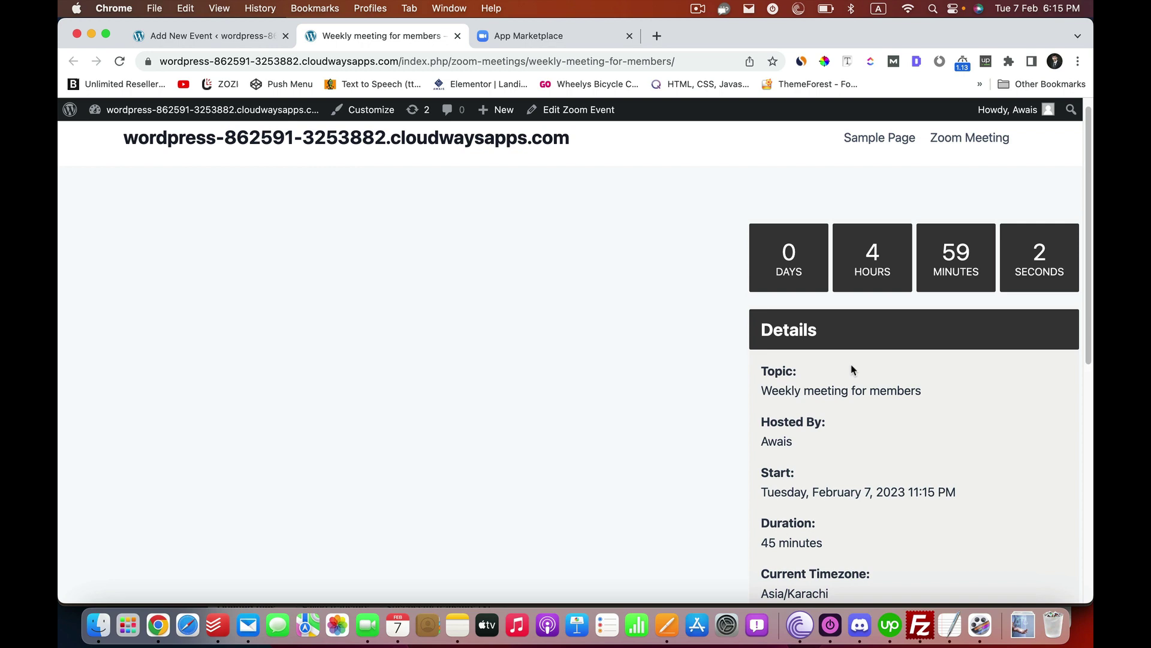
right_click(132, 127)
- Open the Dashboard in a new tab, reload the event editor, and copy its [zoom_meeting_post post_id="12"] shortcode
click(152, 143)
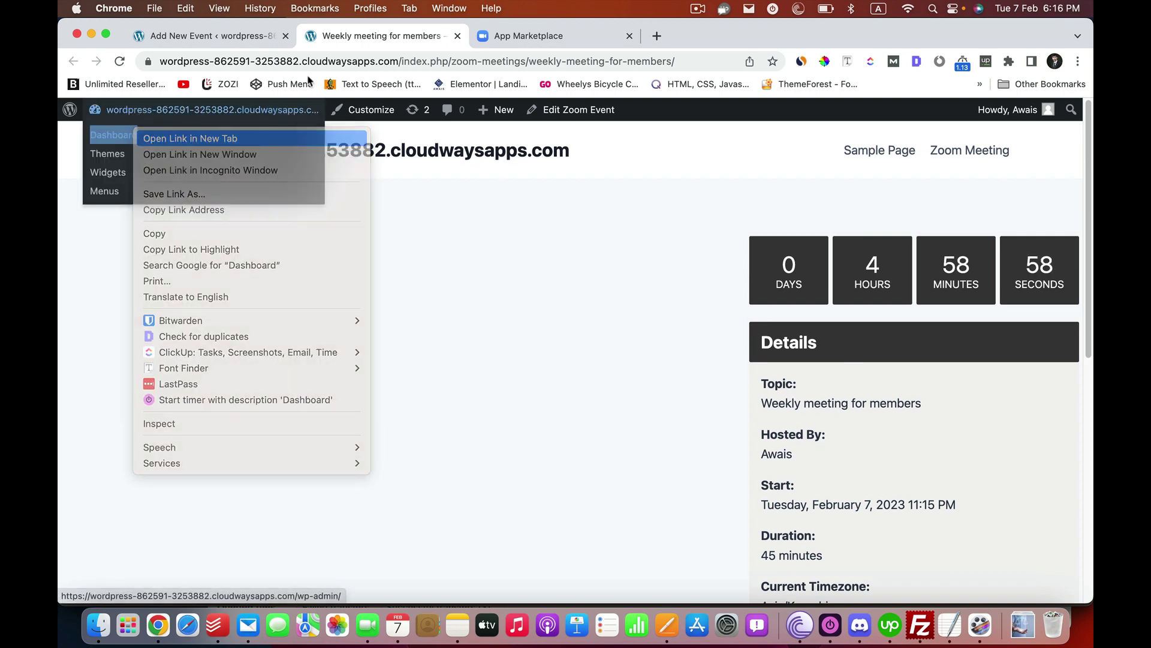
click(231, 36)
scroll(398, 393, down, 10)
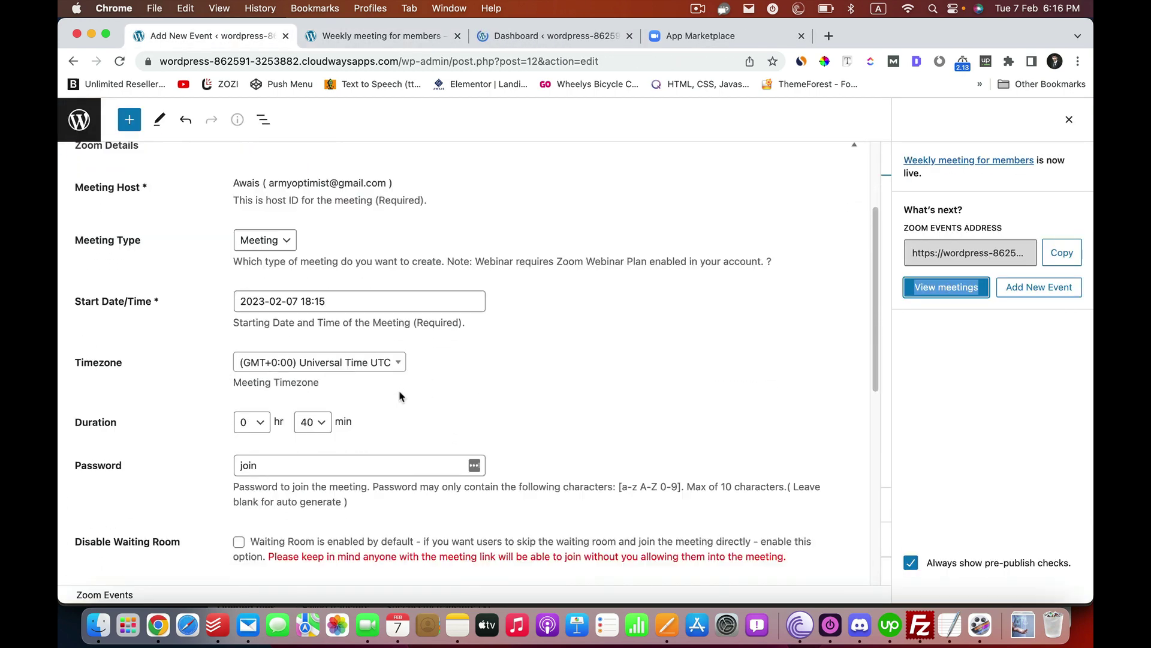
scroll(400, 398, up, 10)
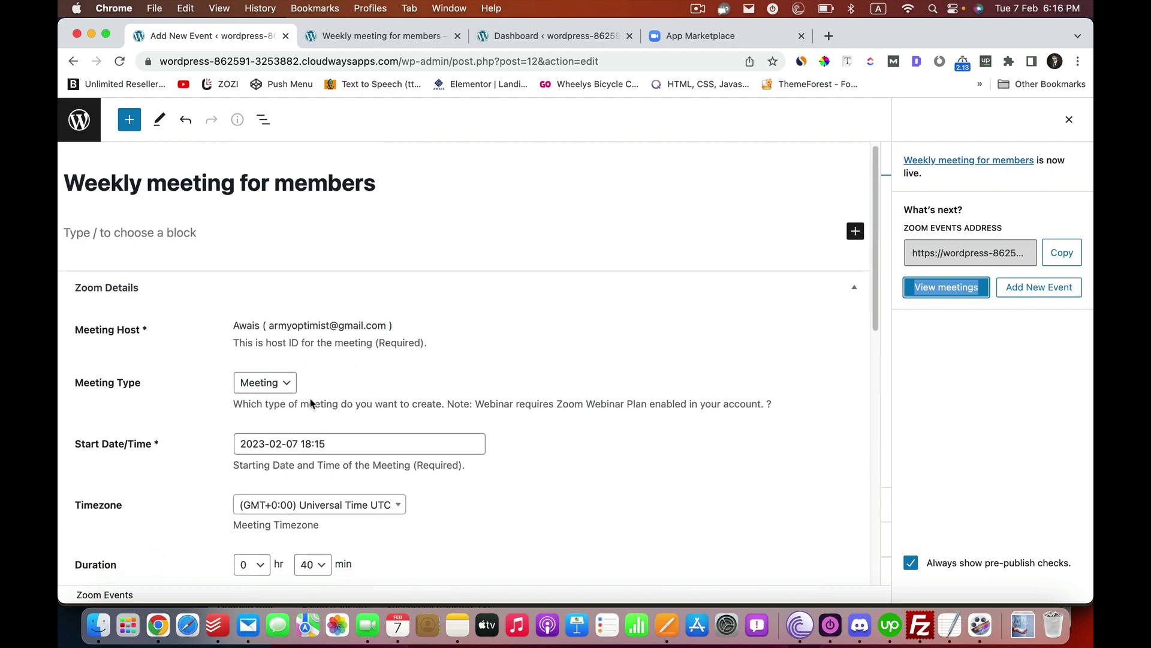
scroll(312, 401, down, 10)
scroll(312, 400, up, 10)
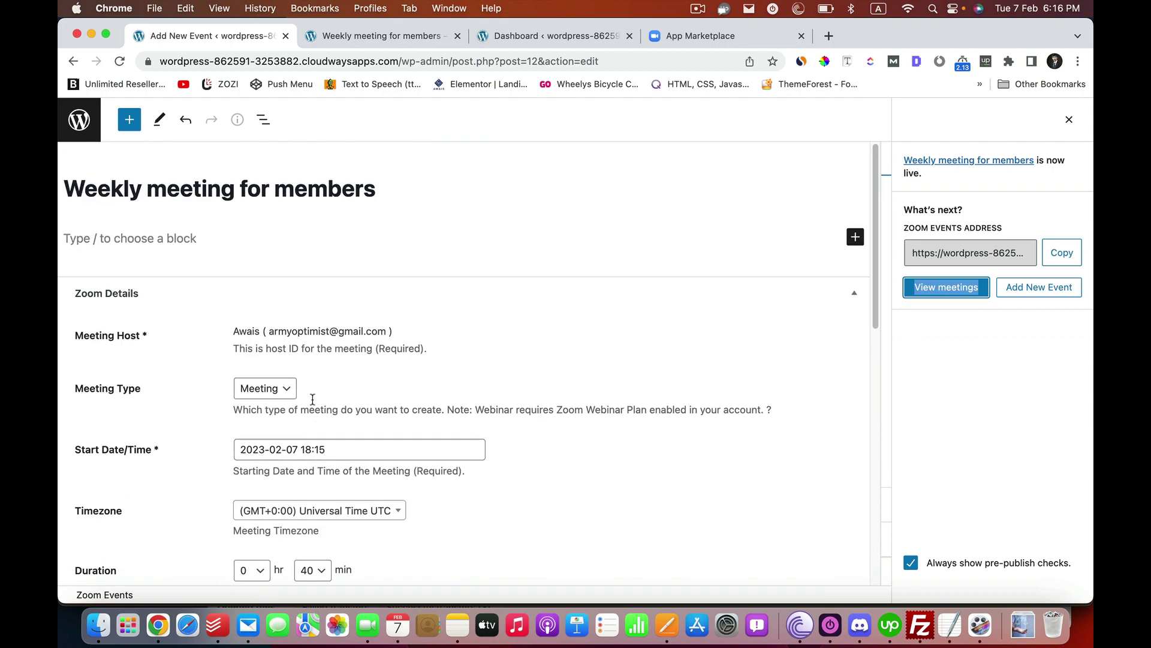
click(288, 61)
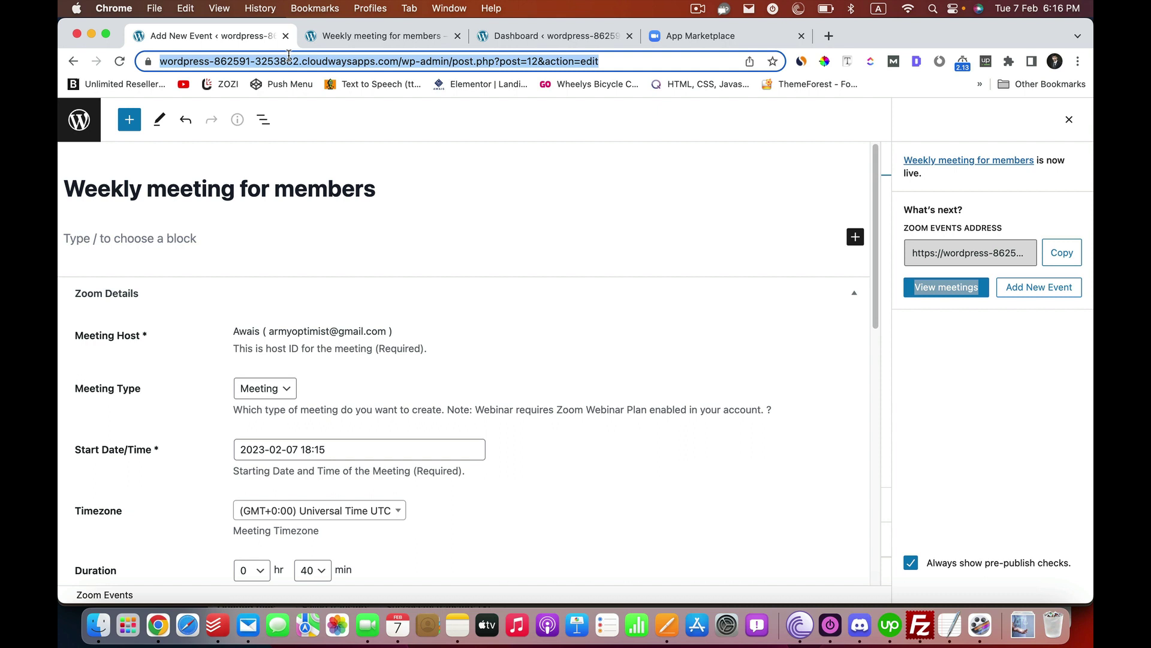
key(Return)
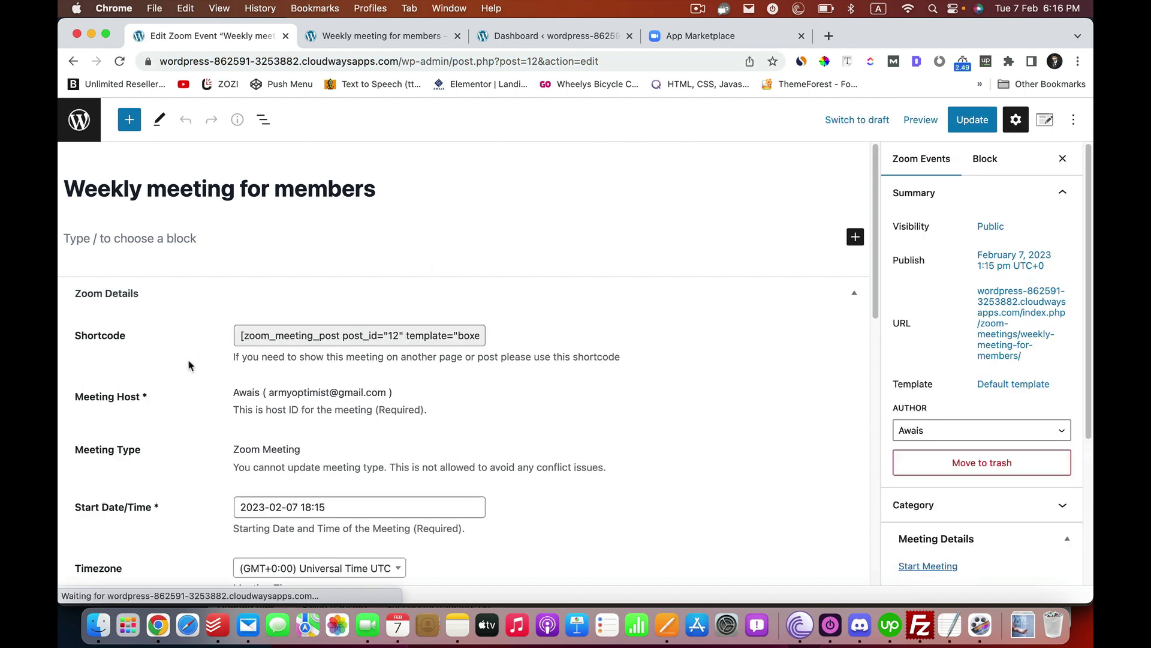
click(305, 334)
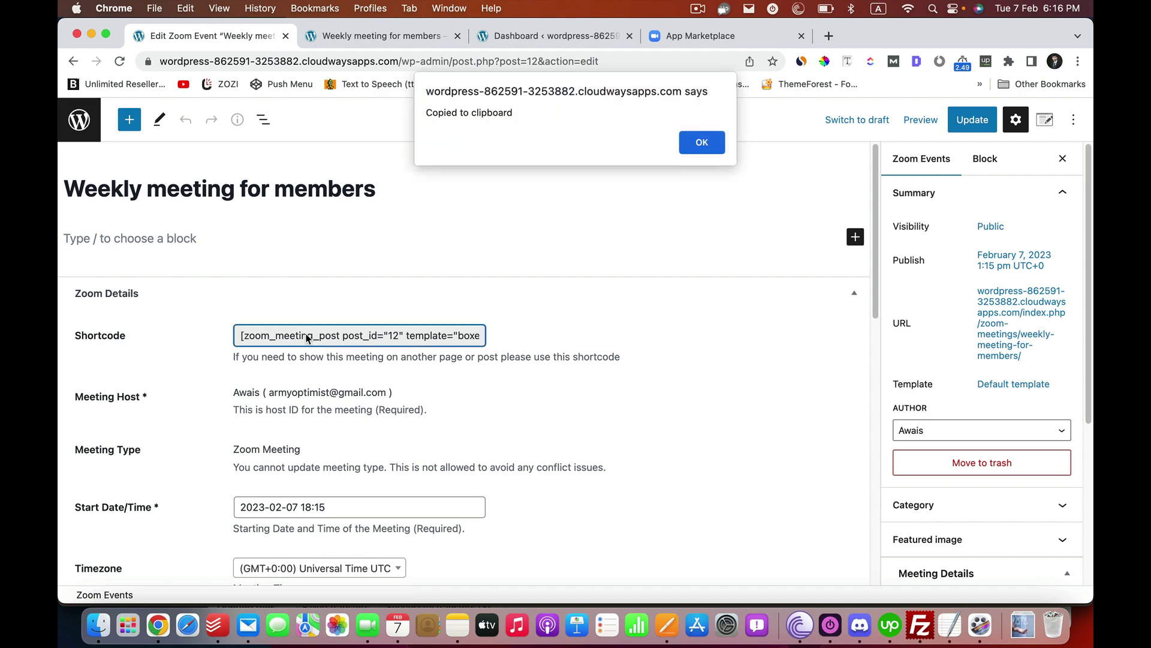
click(713, 145)
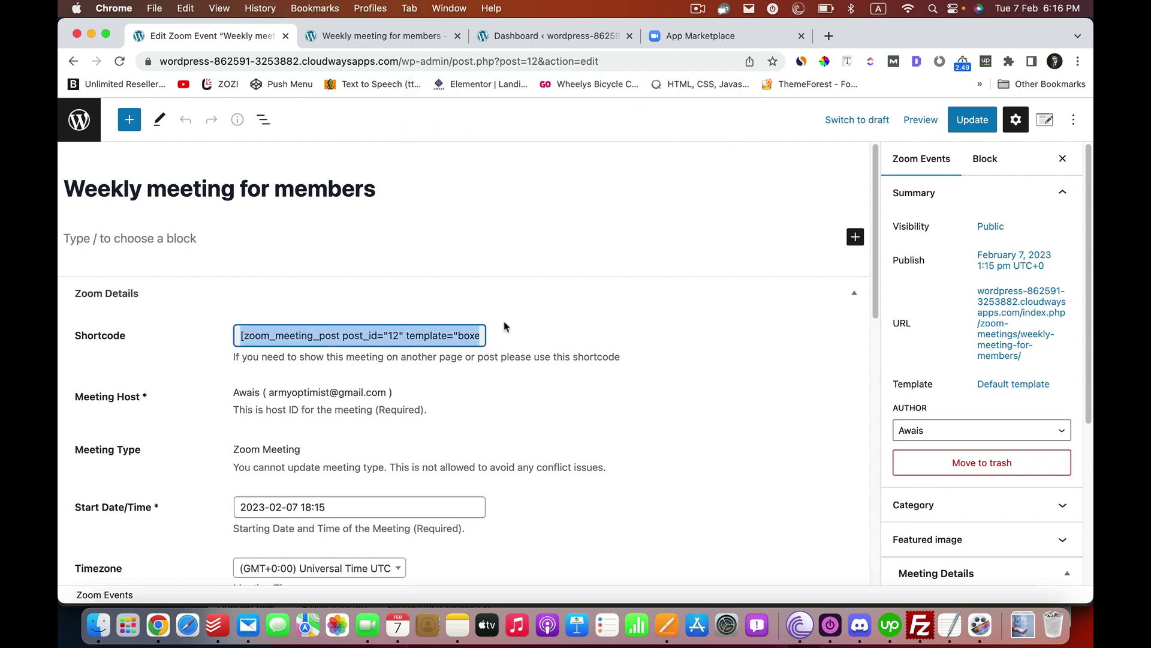
- Start a new page titled 'Membership Meeting'
click(517, 37)
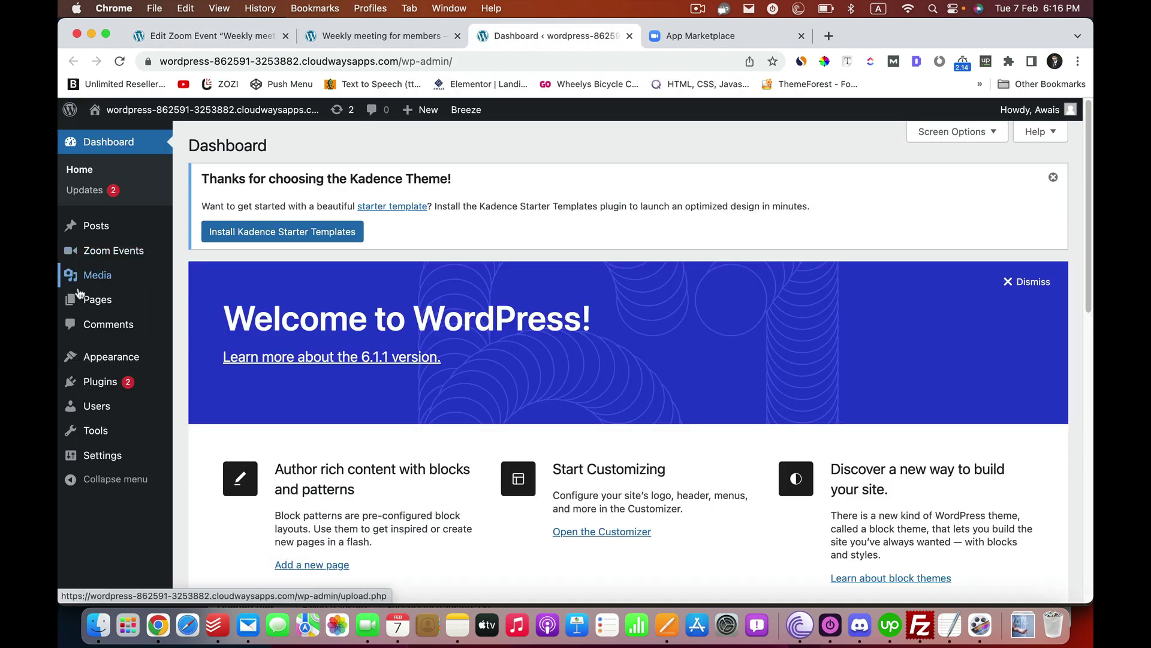
mouse_move(96, 300)
click(206, 323)
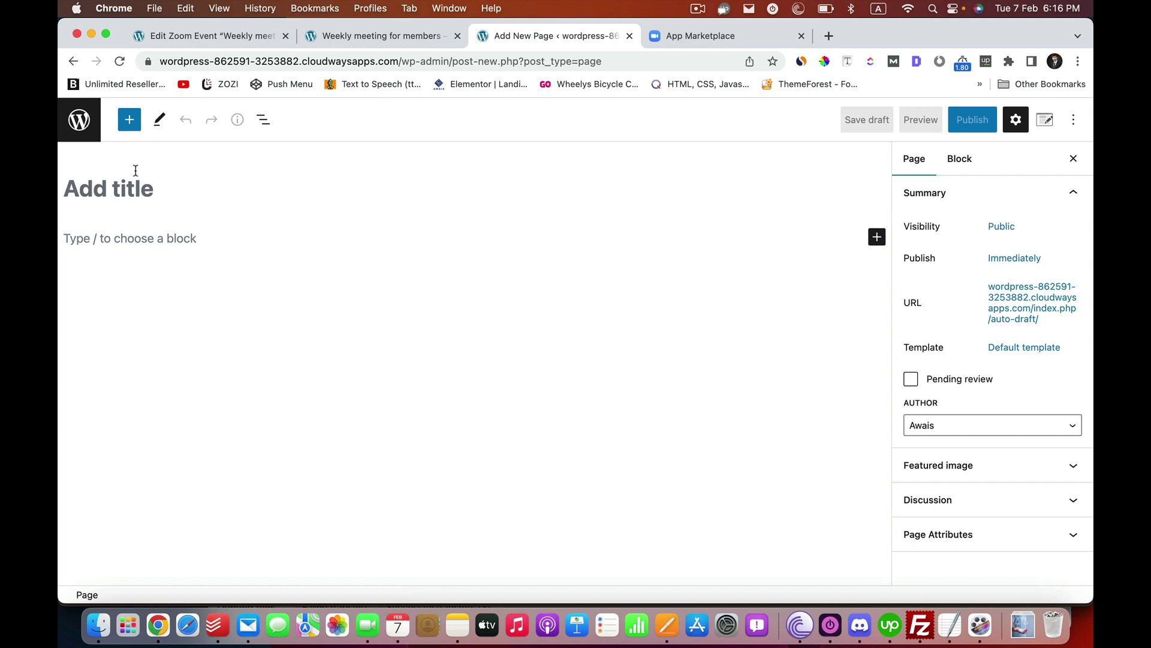
text(Membership)
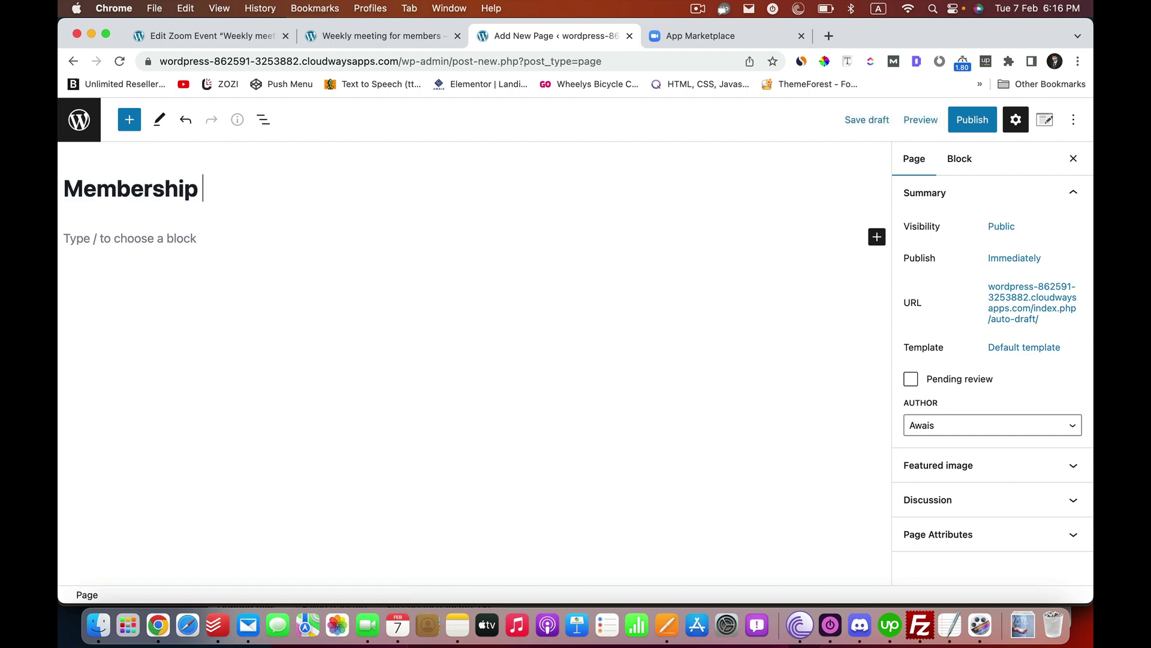
text( Meeting)
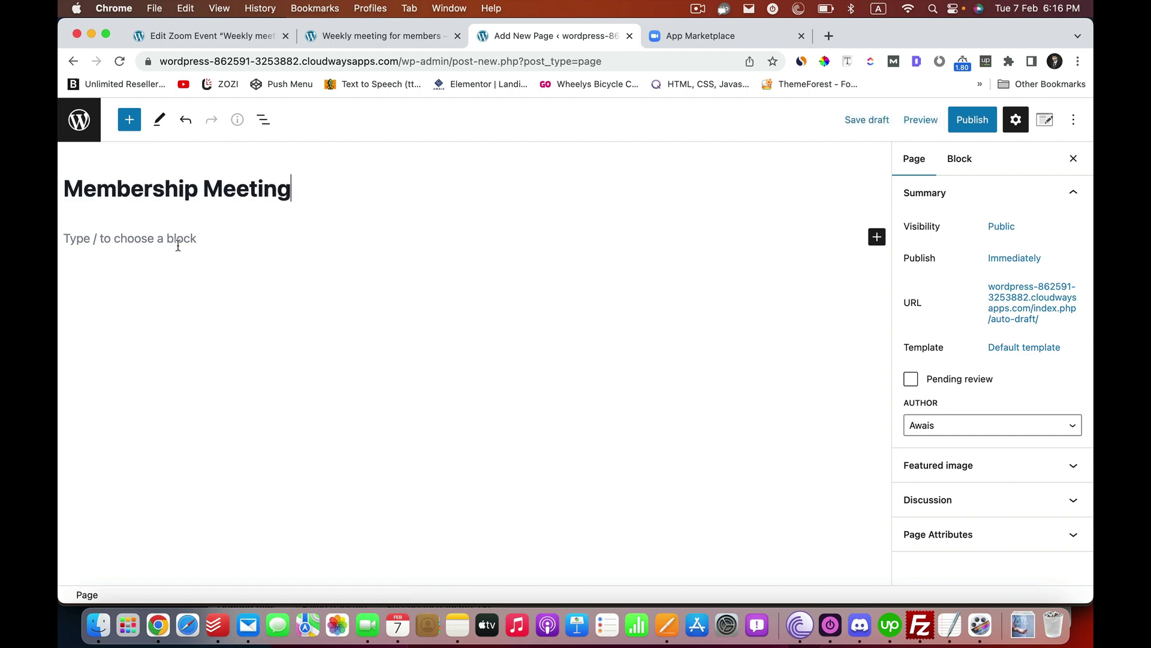
- Paste the meeting shortcode into the page's first block and publish the page
click(177, 241)
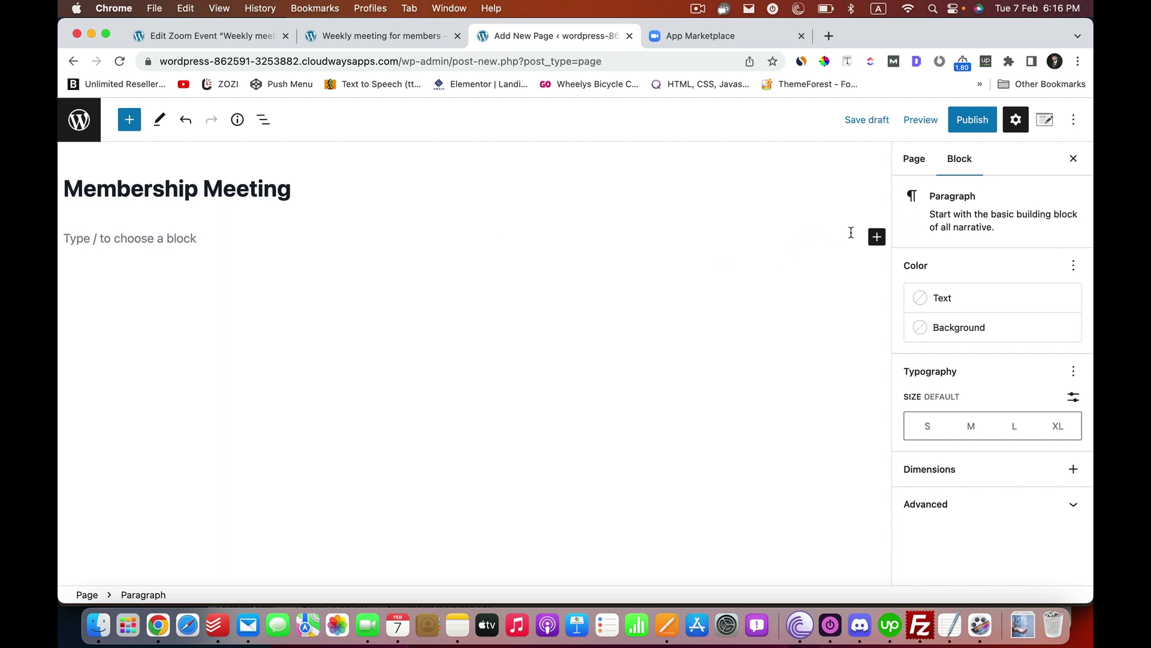
click(877, 237)
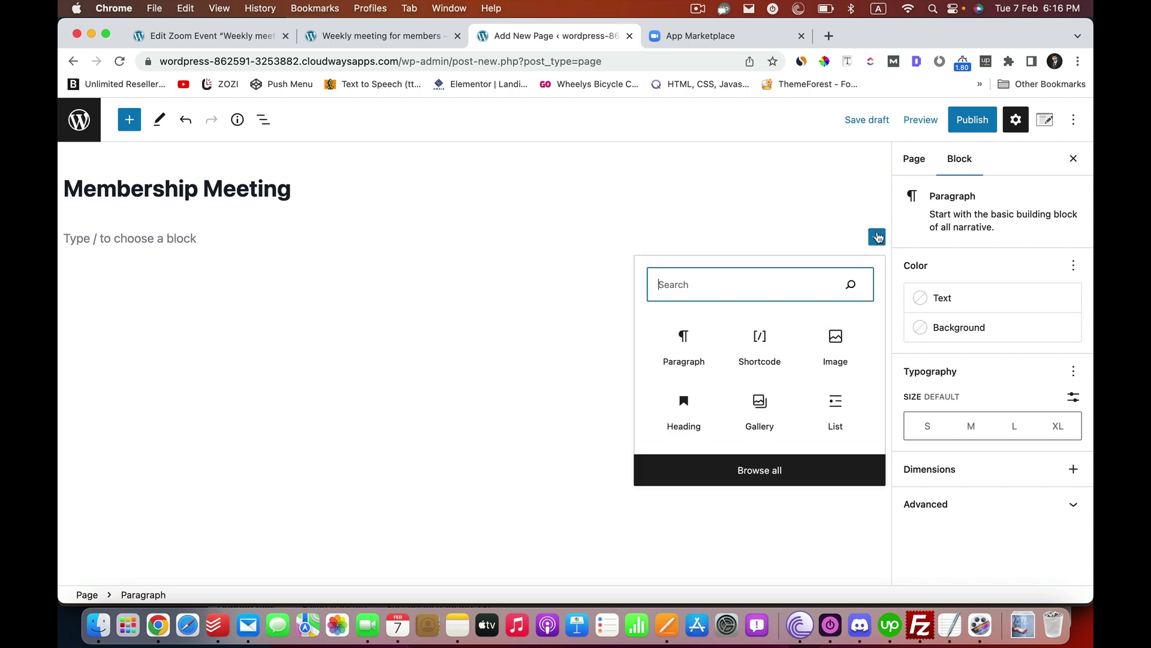
text(meet)
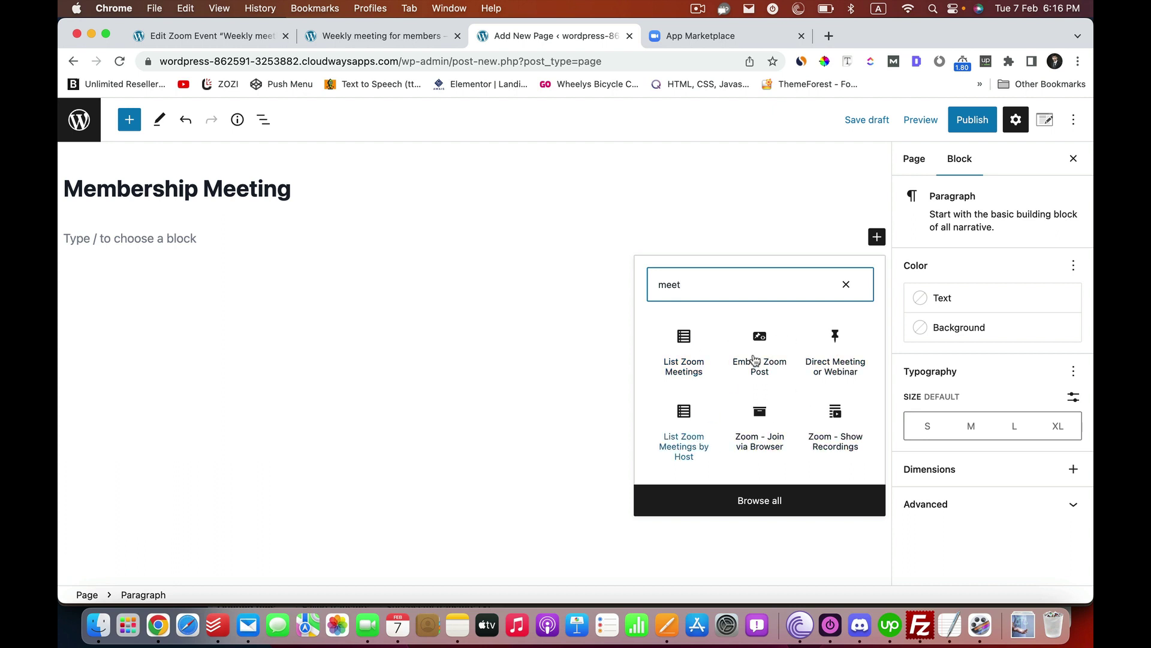
click(225, 241)
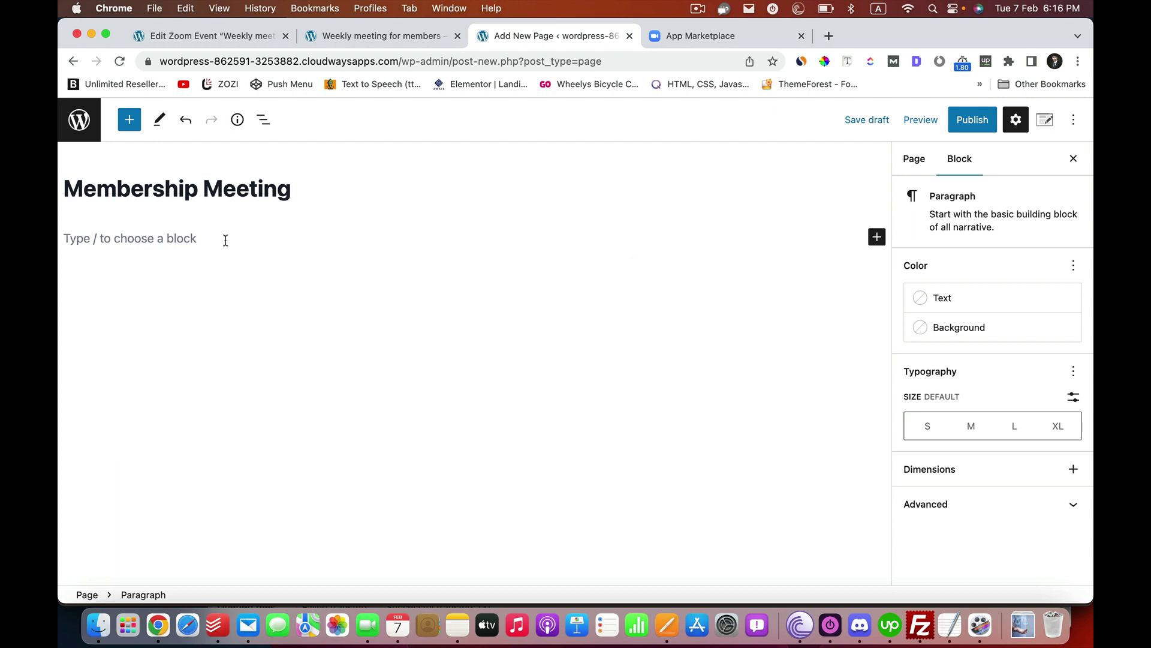
key(super+v)
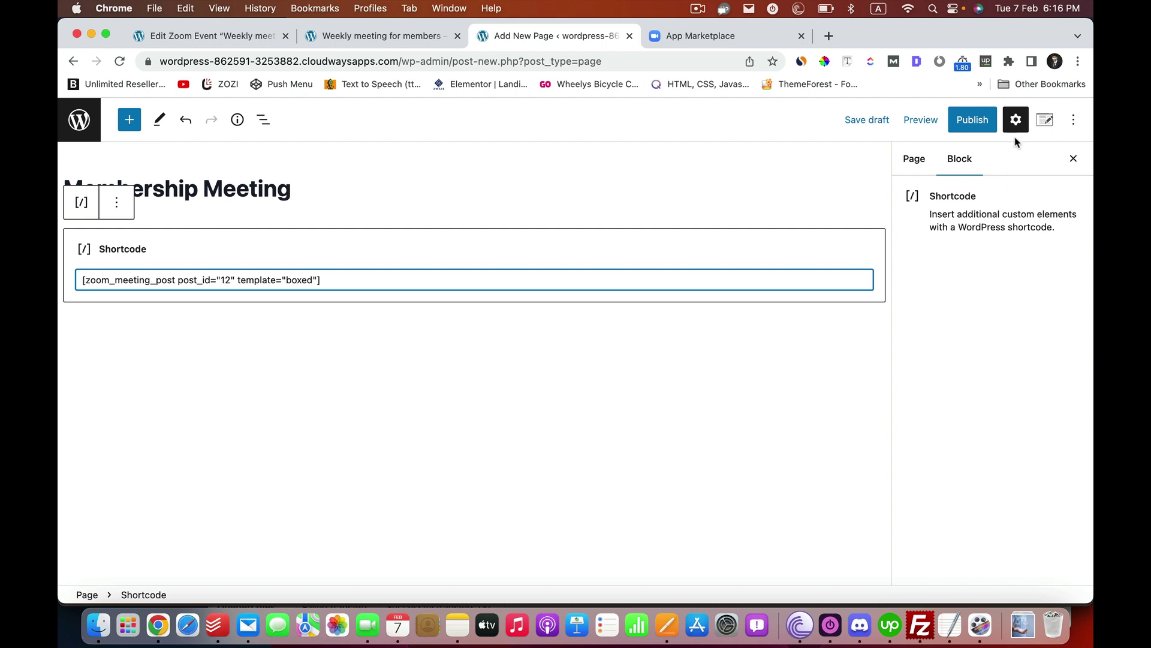
click(973, 118)
click(941, 122)
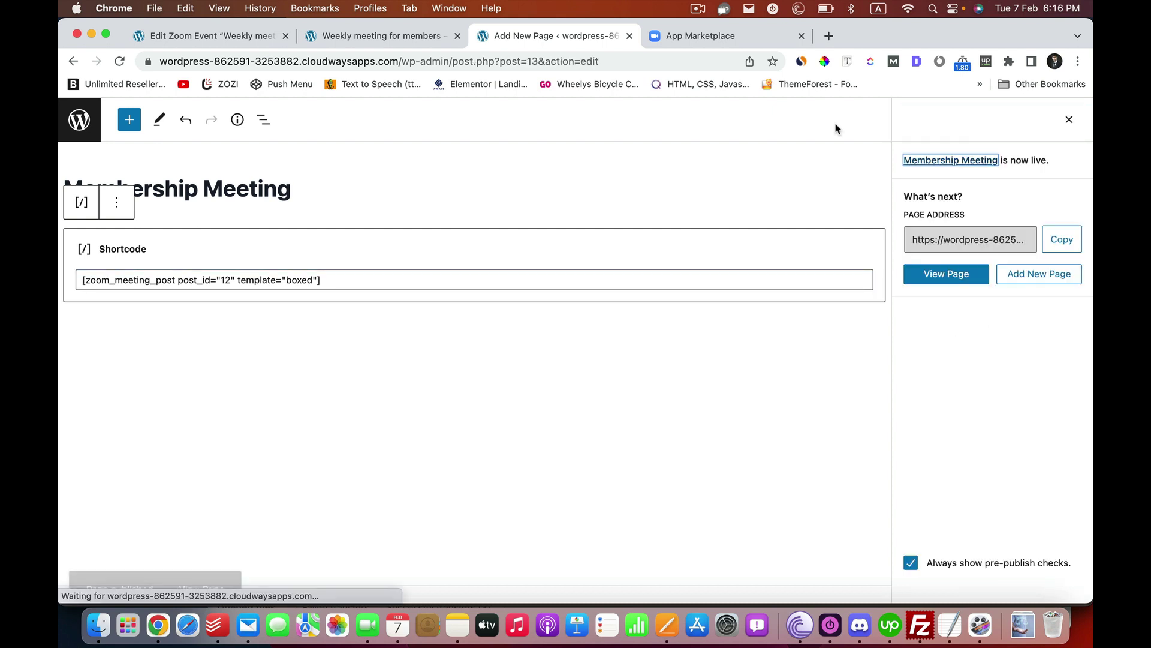
- View the published Membership Meeting page and check the Weekly meeting for members countdown, session details and join buttons
click(920, 279)
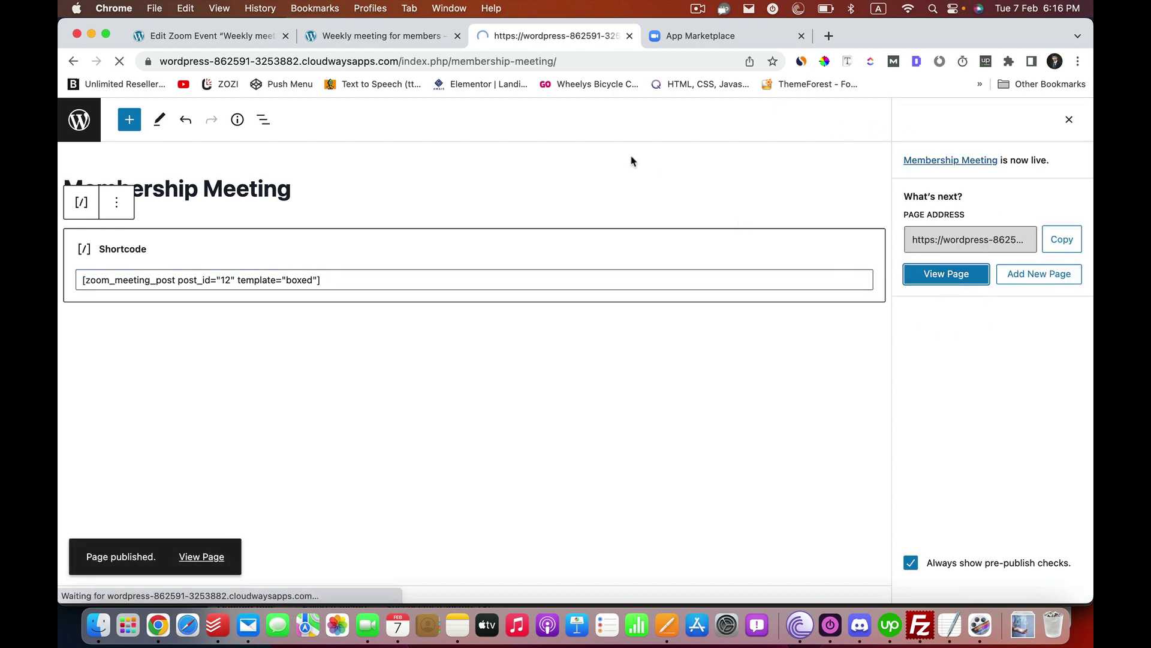
scroll(431, 268, down, 7)
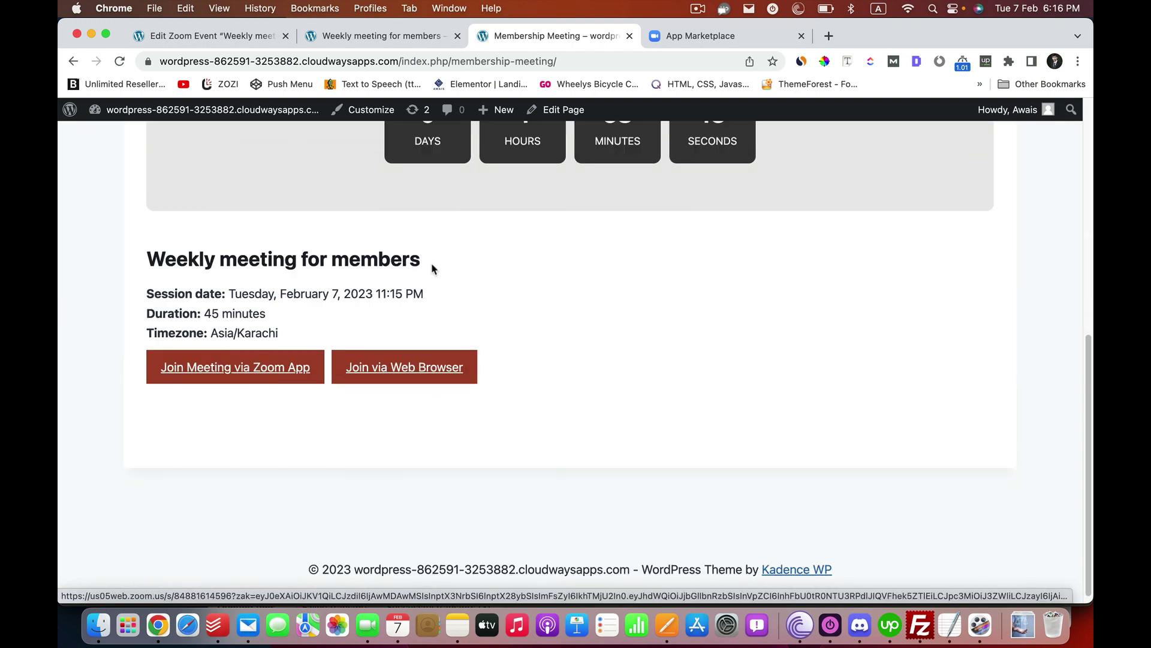
scroll(432, 268, up, 7)
scroll(380, 385, down, 4)
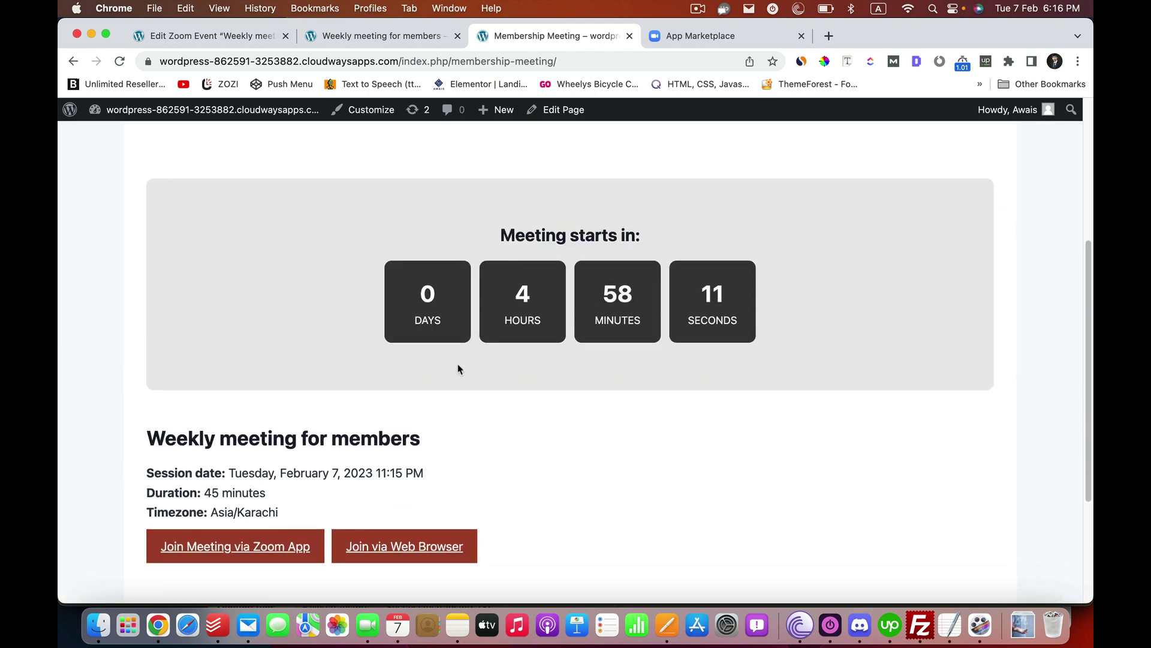
scroll(459, 369, down, 3)
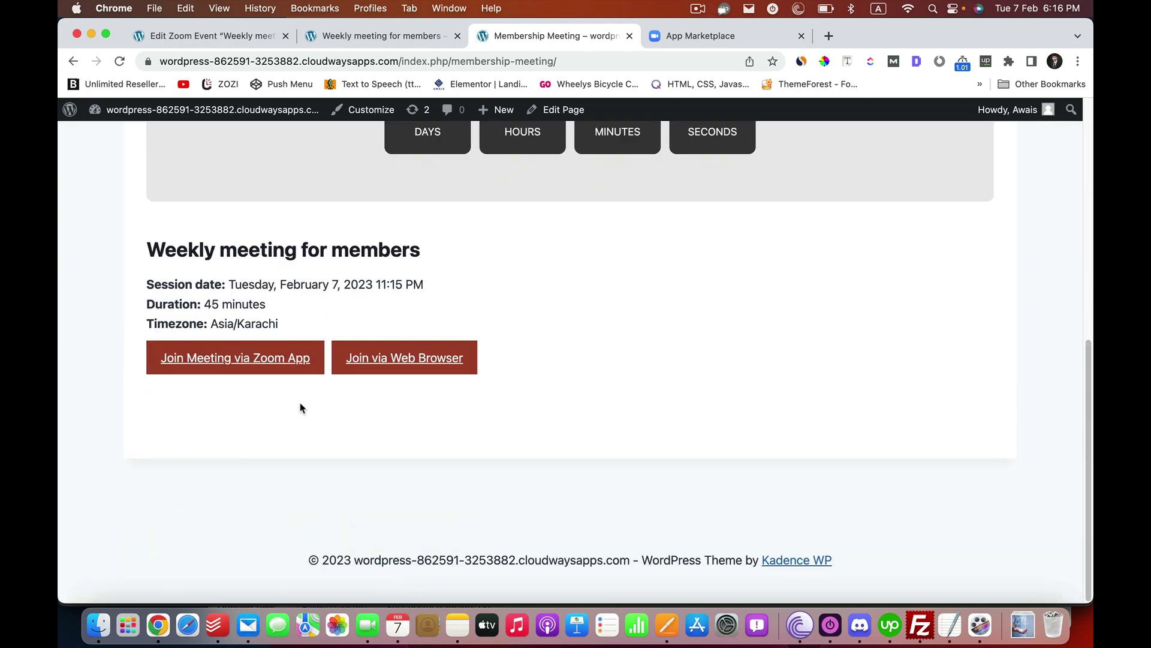